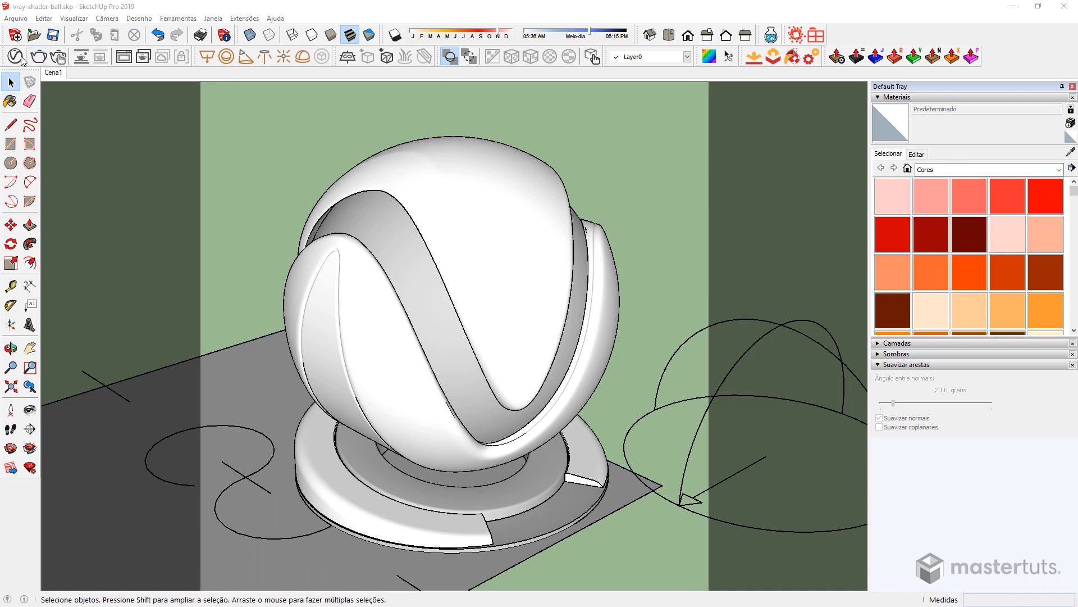
Step: Open the V-Ray Asset Editor and look through the material types available for creation
{"action": "left_click", "coordinate": [15, 56]}
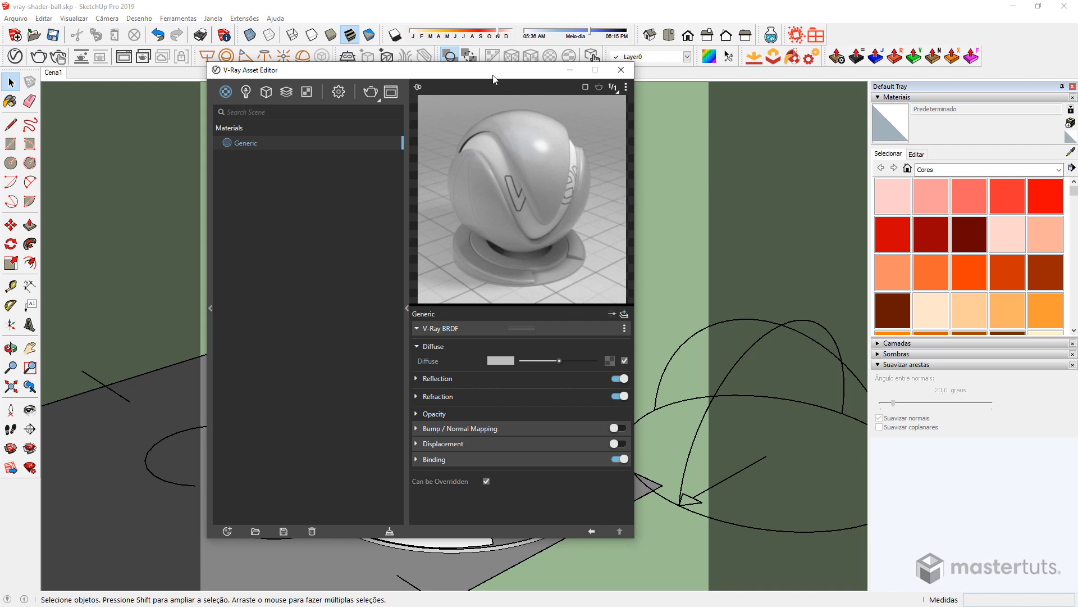
{"action": "mouse_move", "coordinate": [493, 77]}
{"action": "left_mouse_down"}
{"action": "mouse_move", "coordinate": [489, 179]}
{"action": "mouse_move", "coordinate": [515, 132]}
{"action": "mouse_move", "coordinate": [509, 102]}
{"action": "mouse_move", "coordinate": [485, 96]}
{"action": "left_mouse_up"}
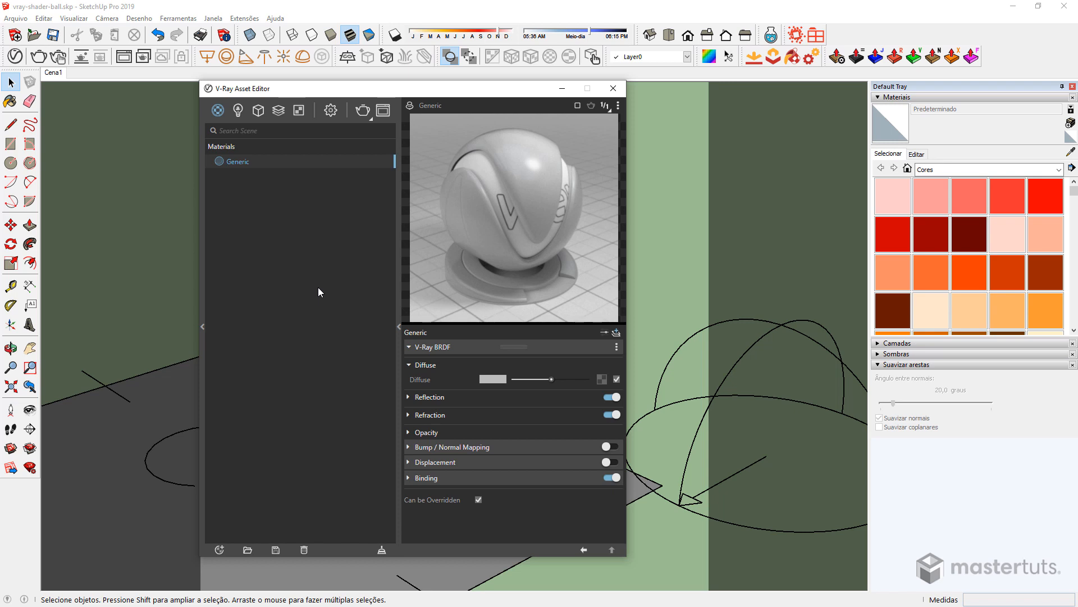
{"action": "left_click", "coordinate": [220, 550]}
{"action": "mouse_move", "coordinate": [234, 536]}
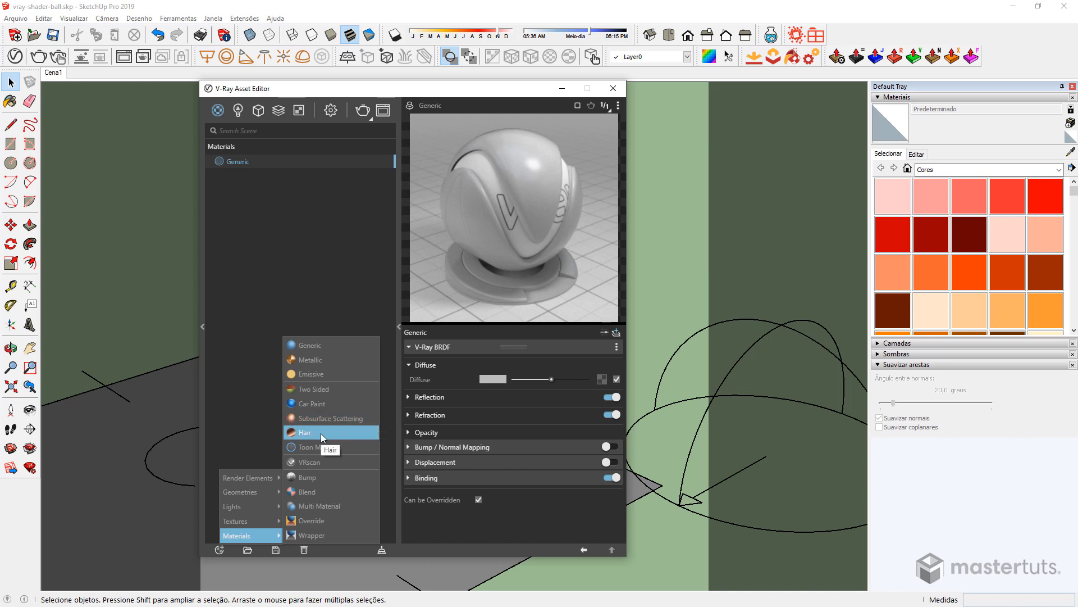
{"action": "left_click", "coordinate": [235, 322]}
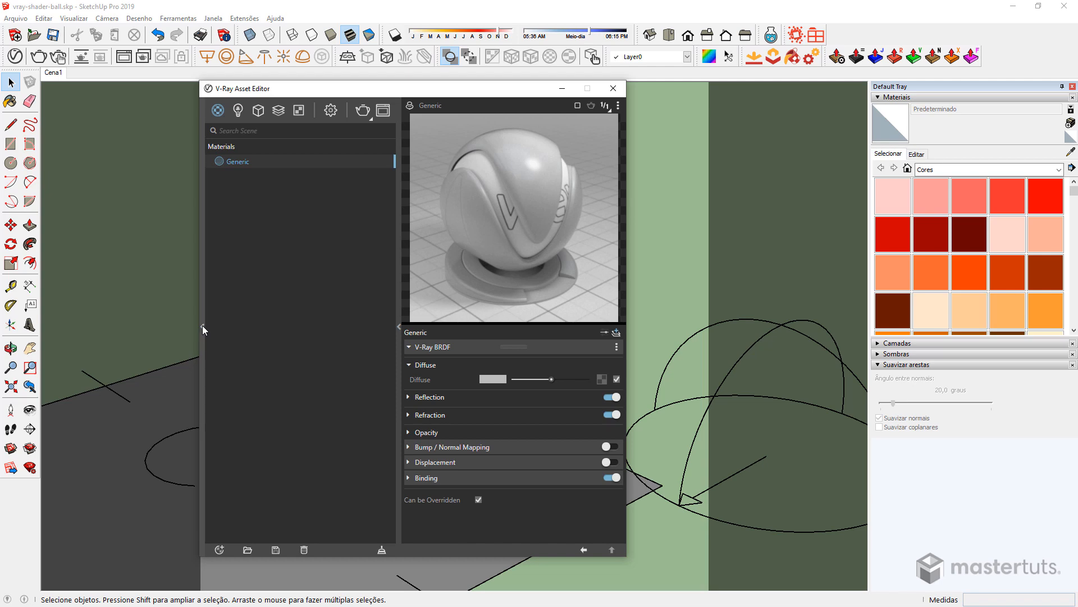
Step: Browse the asset library's Create, Materials and Shaders Design 4.0 categories, including Asphalt and Challenge_Materials
{"action": "left_click_drag", "start_coordinate": [202, 326], "coordinate": [261, 326]}
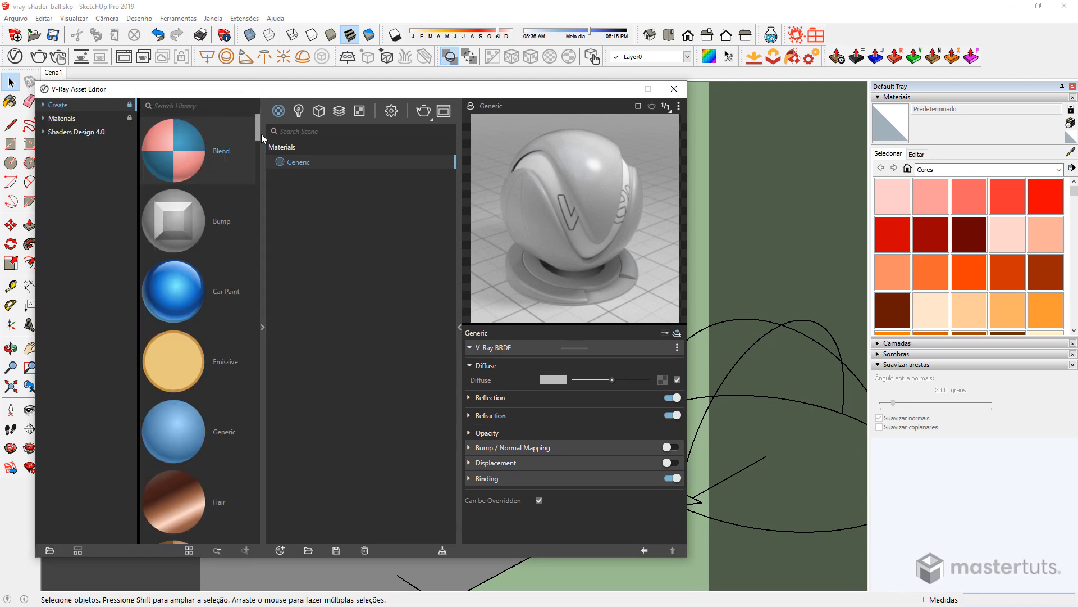
{"action": "mouse_move", "coordinate": [259, 126]}
{"action": "left_mouse_down"}
{"action": "mouse_move", "coordinate": [253, 225]}
{"action": "mouse_move", "coordinate": [260, 116]}
{"action": "left_mouse_up"}
{"action": "left_click", "coordinate": [70, 120]}
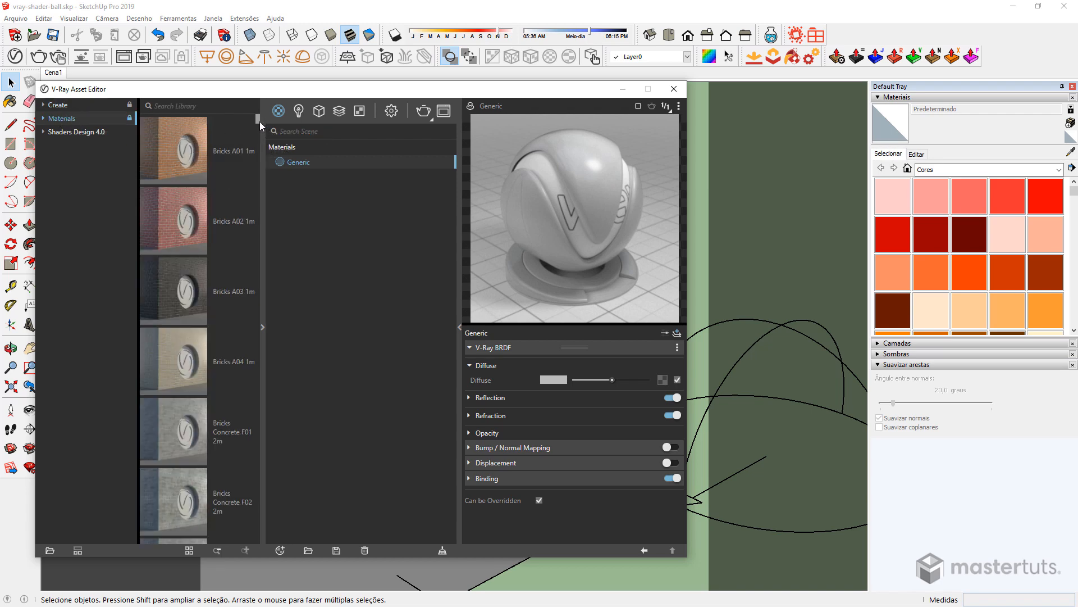
{"action": "left_click_drag", "start_coordinate": [259, 121], "coordinate": [258, 156]}
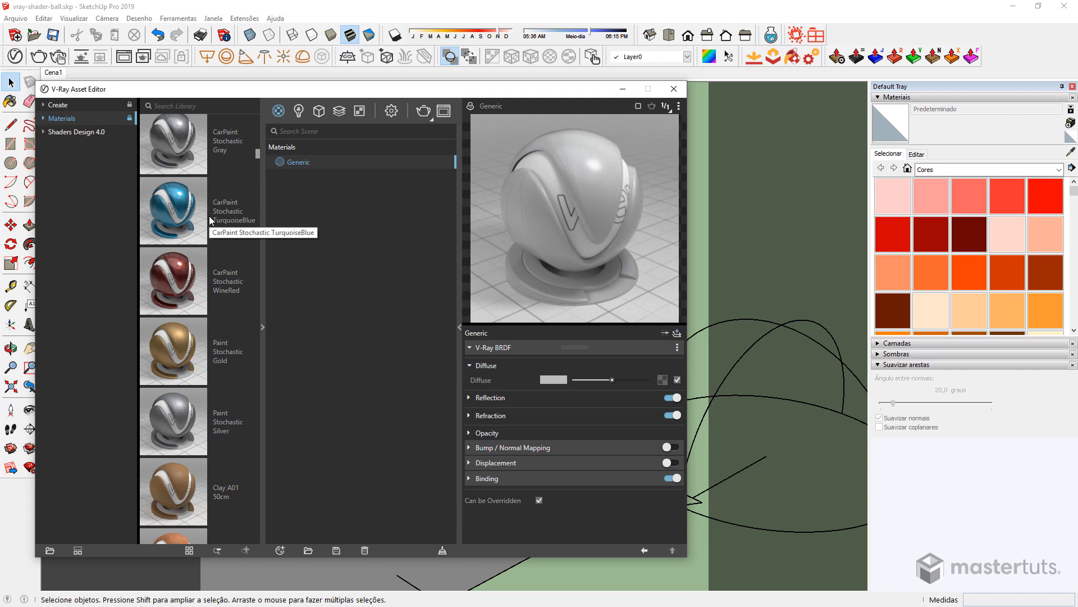
{"action": "left_click", "coordinate": [97, 134]}
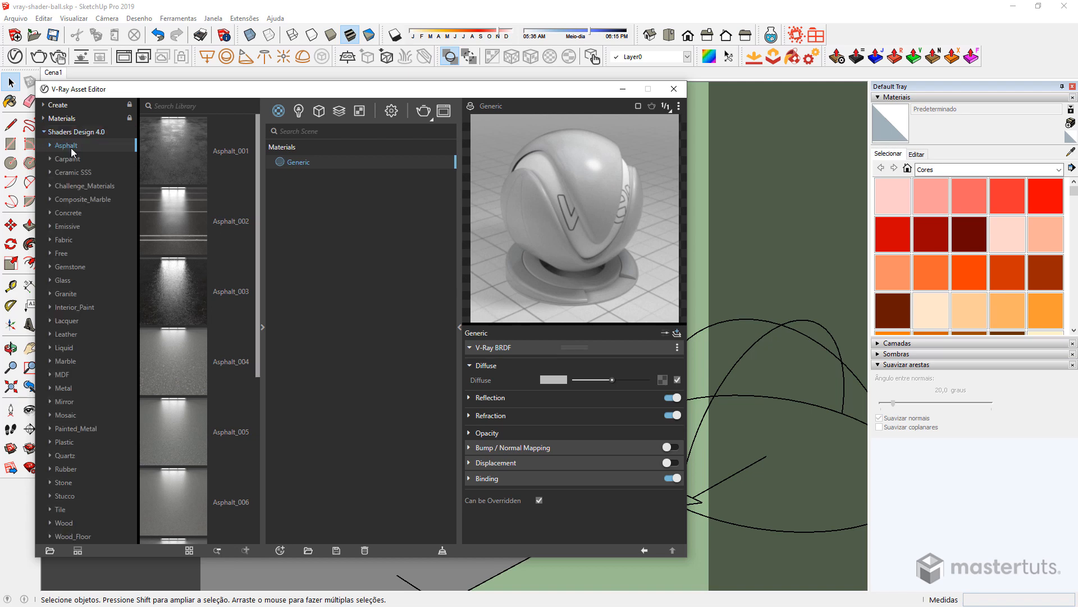
{"action": "left_click", "coordinate": [74, 188]}
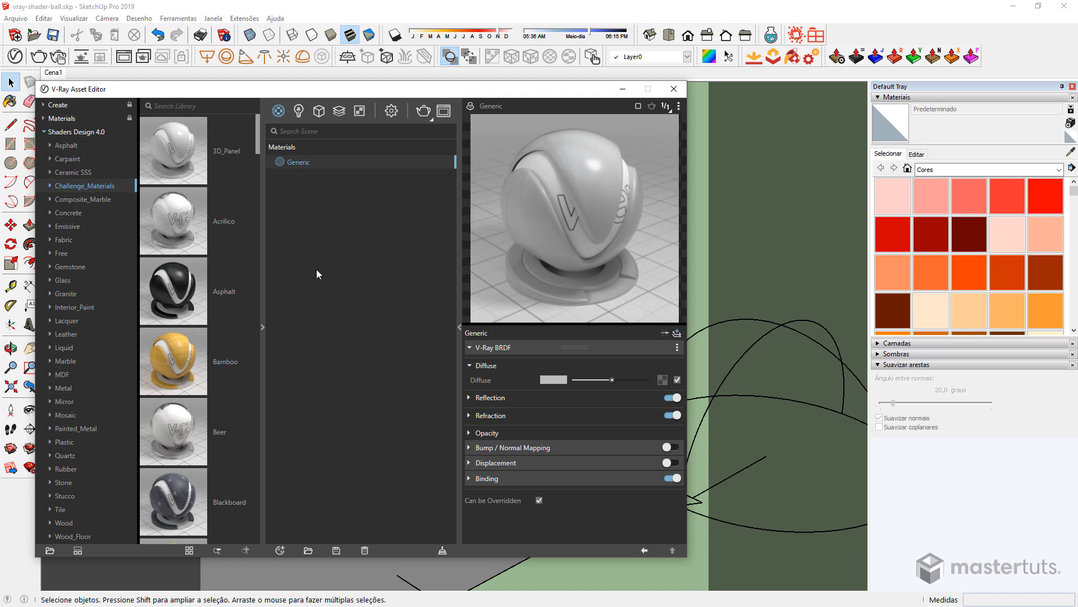
{"action": "left_click", "coordinate": [45, 132]}
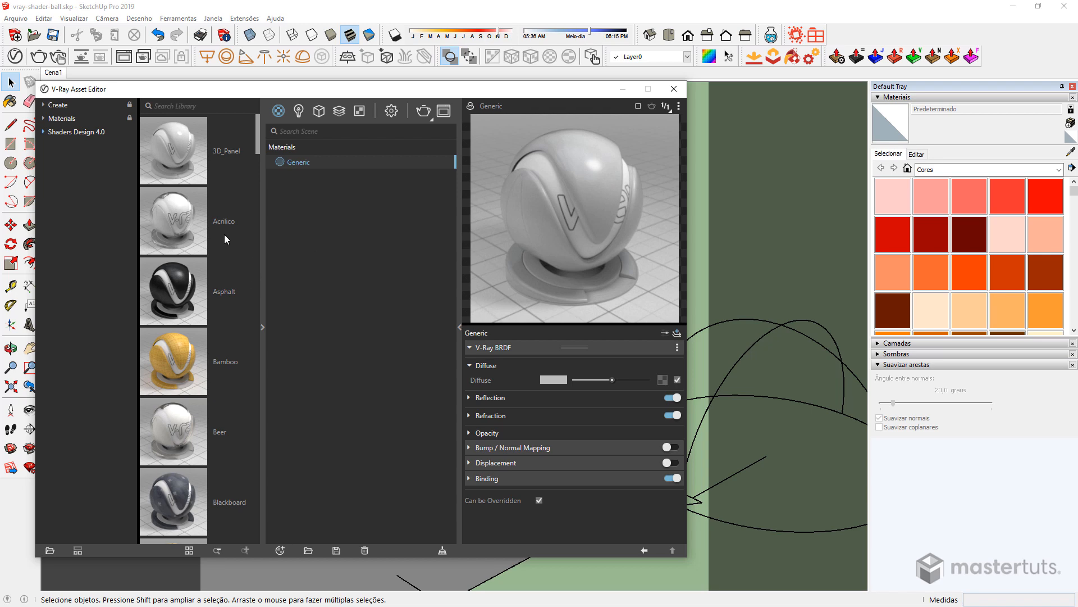
{"action": "left_click", "coordinate": [261, 325]}
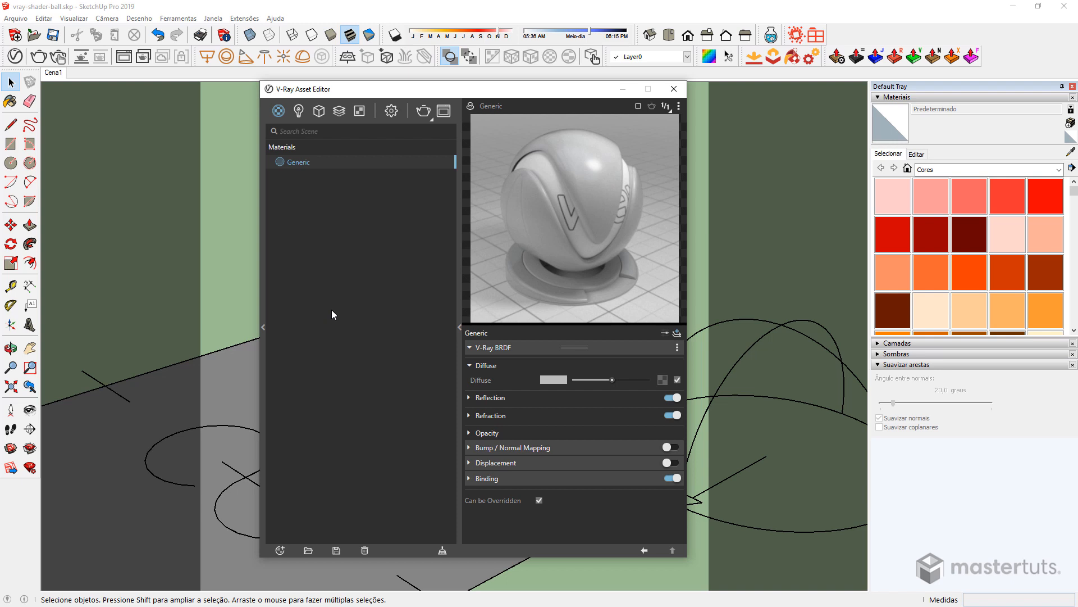
Step: Create a new Generic V-Ray material in the scene's material list
{"action": "left_click", "coordinate": [278, 551]}
{"action": "mouse_move", "coordinate": [293, 537]}
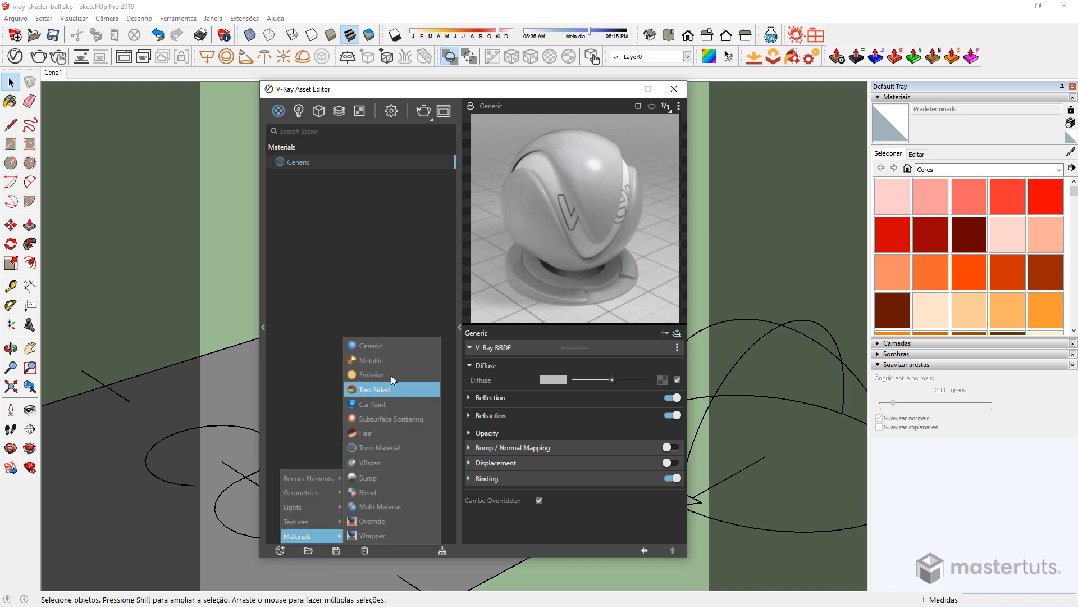
{"action": "left_click", "coordinate": [385, 352]}
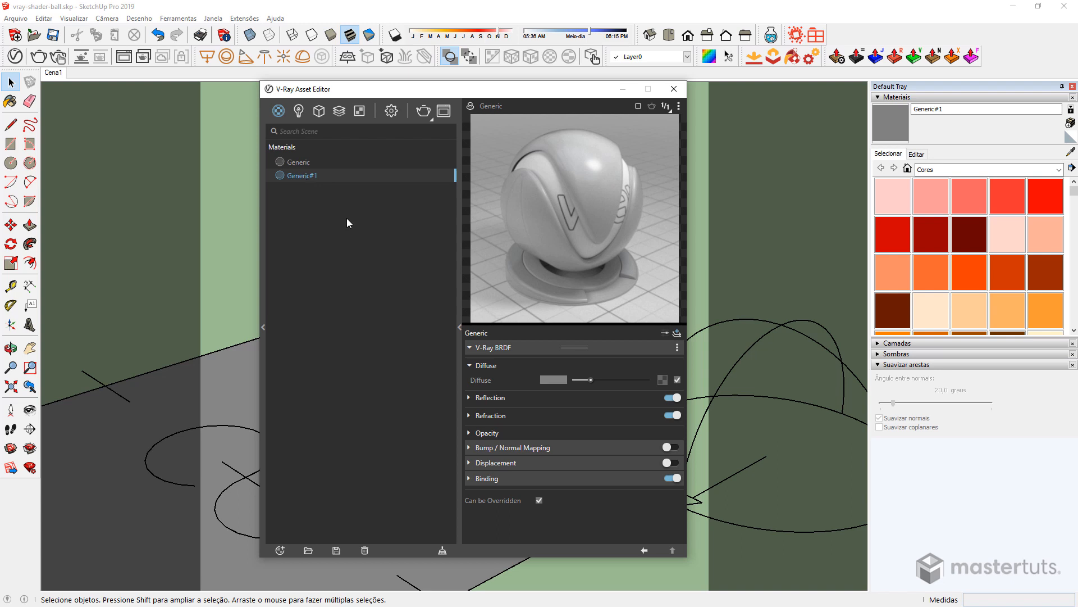
Step: Add one more Generic material to the scene and delete it
{"action": "left_click", "coordinate": [280, 549]}
{"action": "mouse_move", "coordinate": [322, 538]}
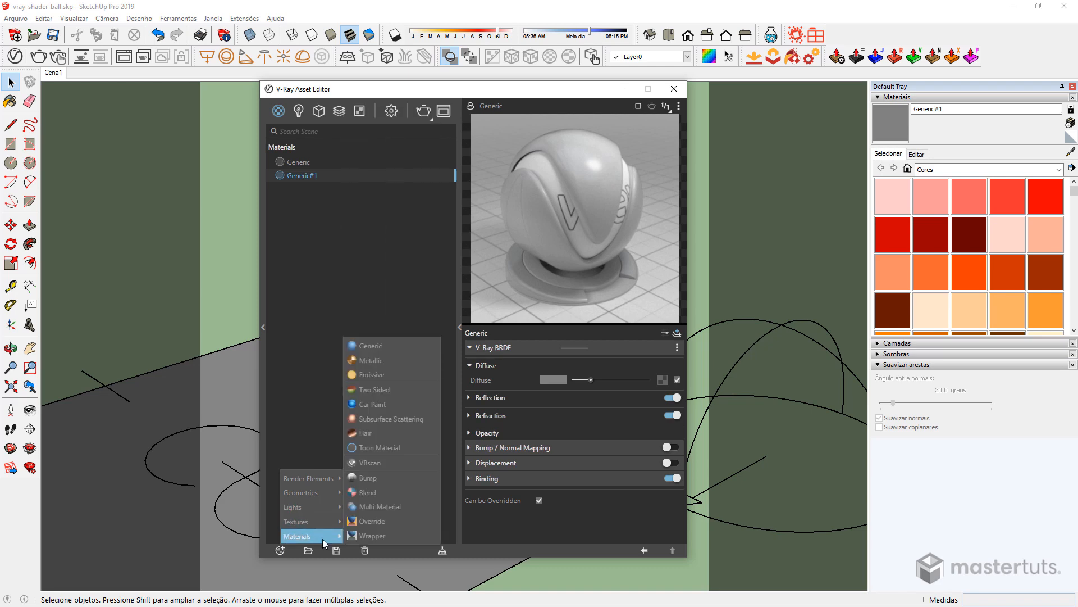
{"action": "left_click", "coordinate": [394, 348]}
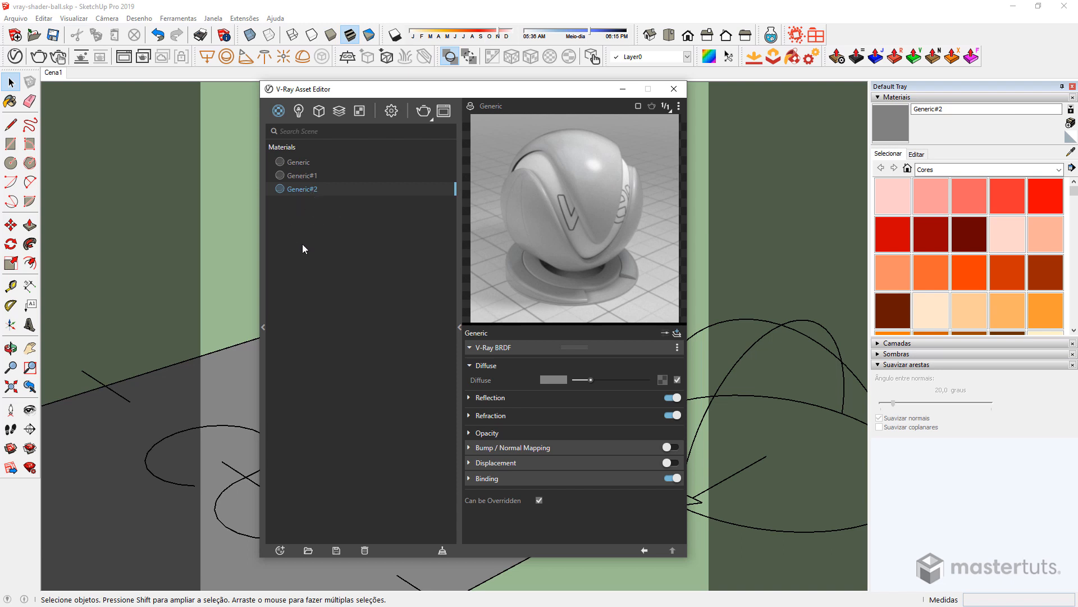
{"action": "key", "text": "Delete"}
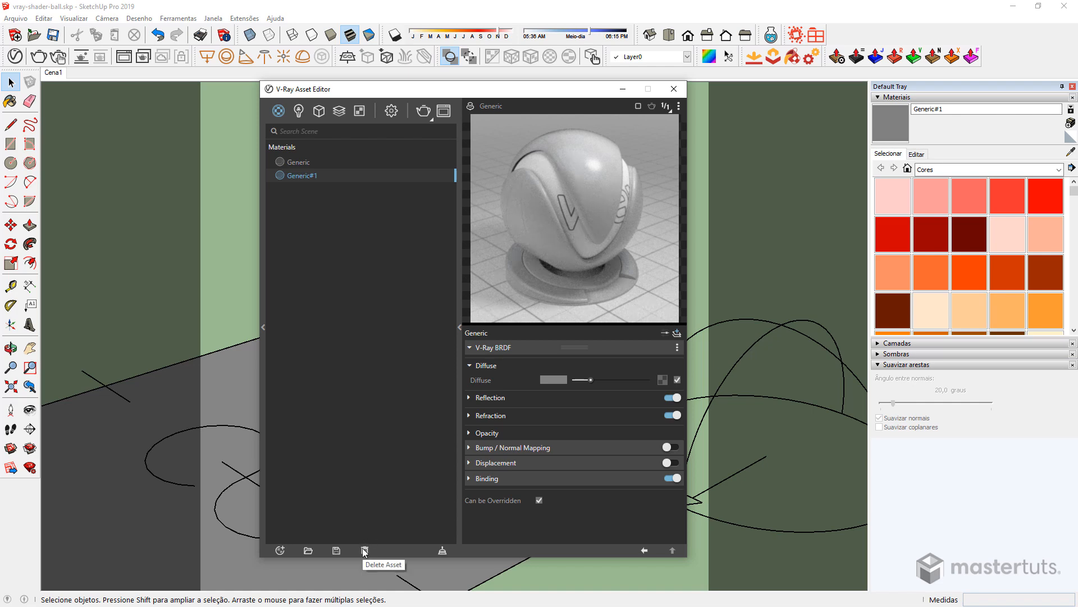
Step: Rename the Generic#1 material as _Base
{"action": "double_click", "coordinate": [308, 177]}
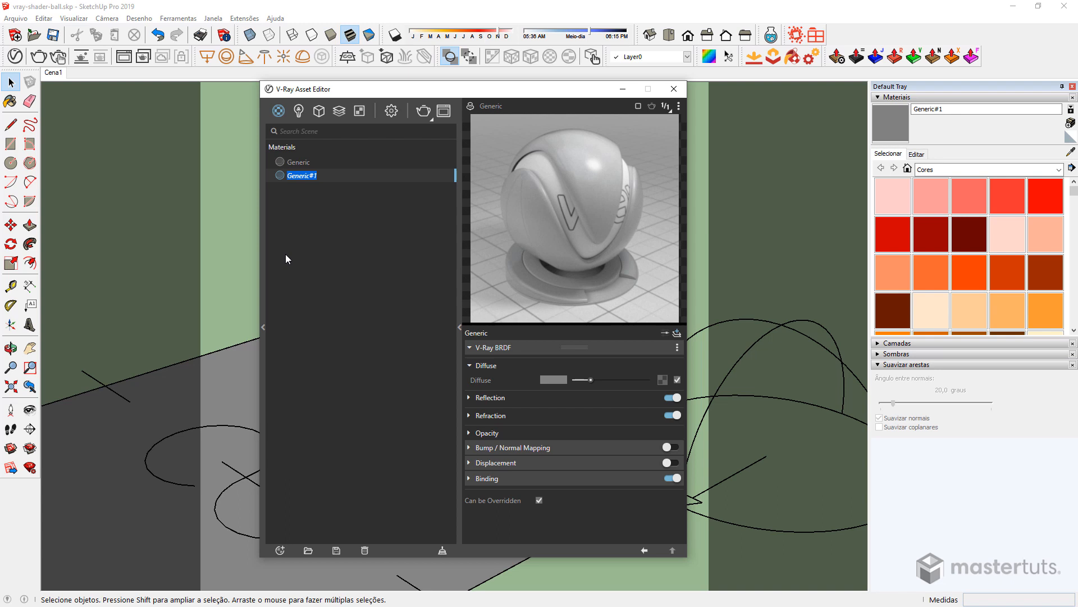
{"action": "key", "text": "Return"}
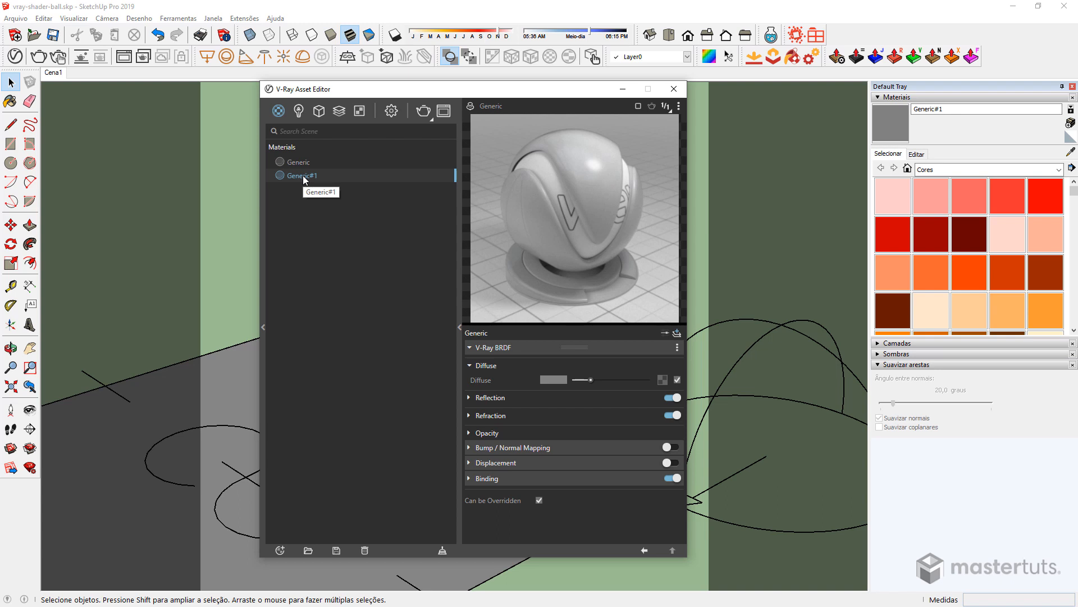
{"action": "double_click", "coordinate": [303, 176]}
{"action": "left_click_drag", "start_coordinate": [322, 178], "coordinate": [282, 178]}
{"action": "type", "text": "00"}
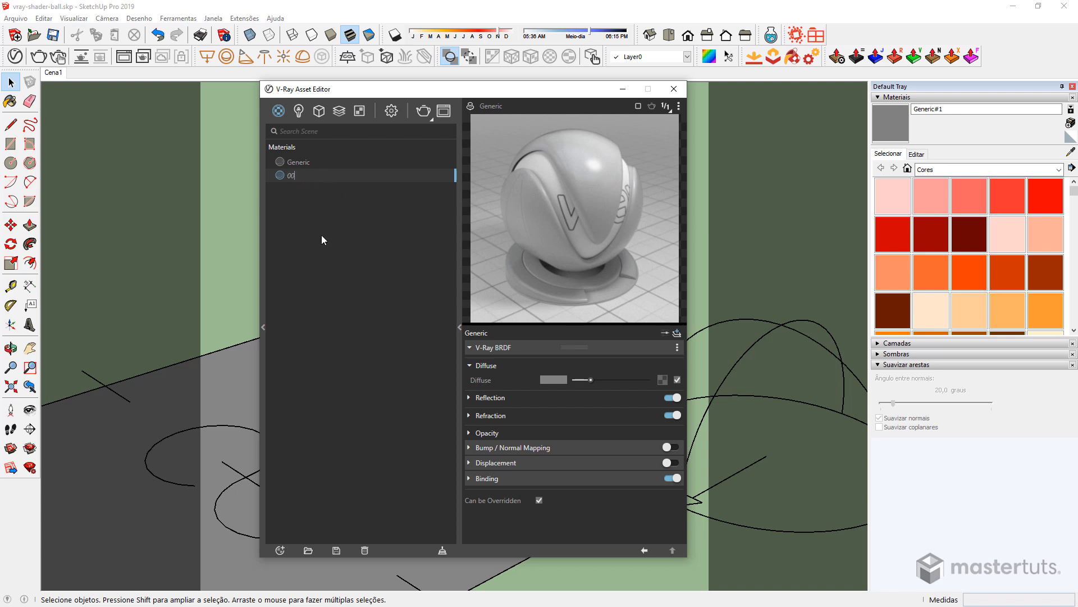
{"action": "type", "text": "_Base"}
{"action": "left_click_drag", "start_coordinate": [295, 176], "coordinate": [285, 176]}
{"action": "key", "text": "BackSpace"}
{"action": "key", "text": "Return"}
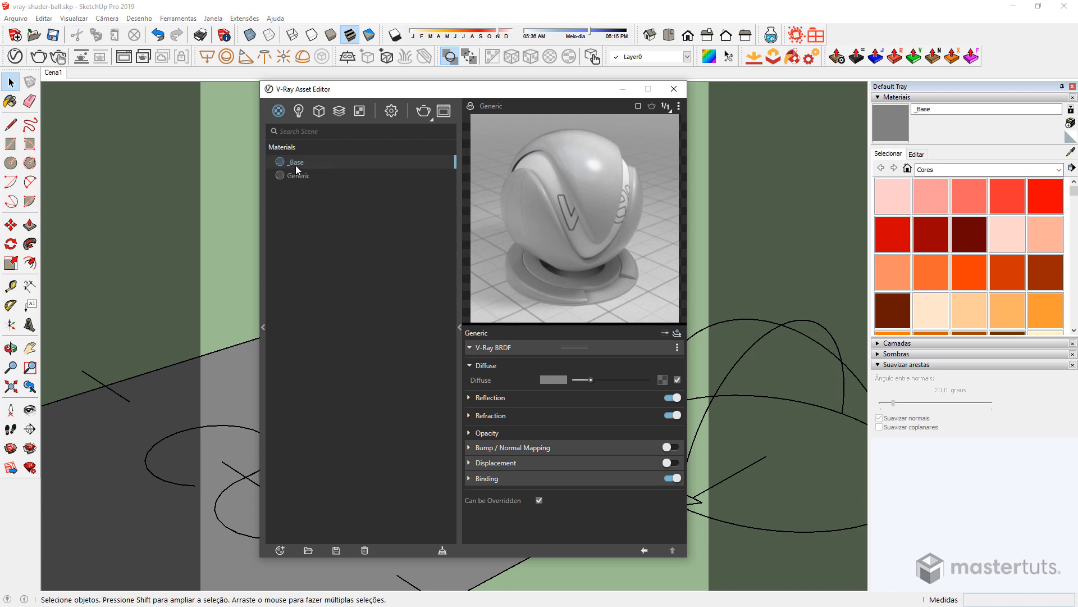
Step: Add the prefix 00_MT to the _Base material's name so it reads 00_MT_Base
{"action": "left_click", "coordinate": [298, 176]}
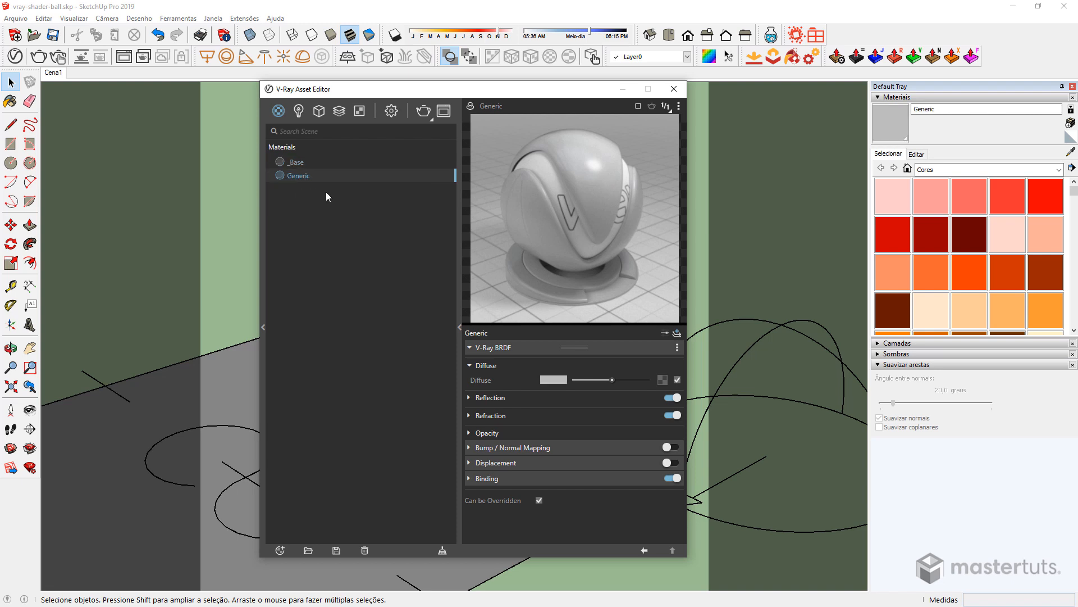
{"action": "left_click", "coordinate": [300, 164]}
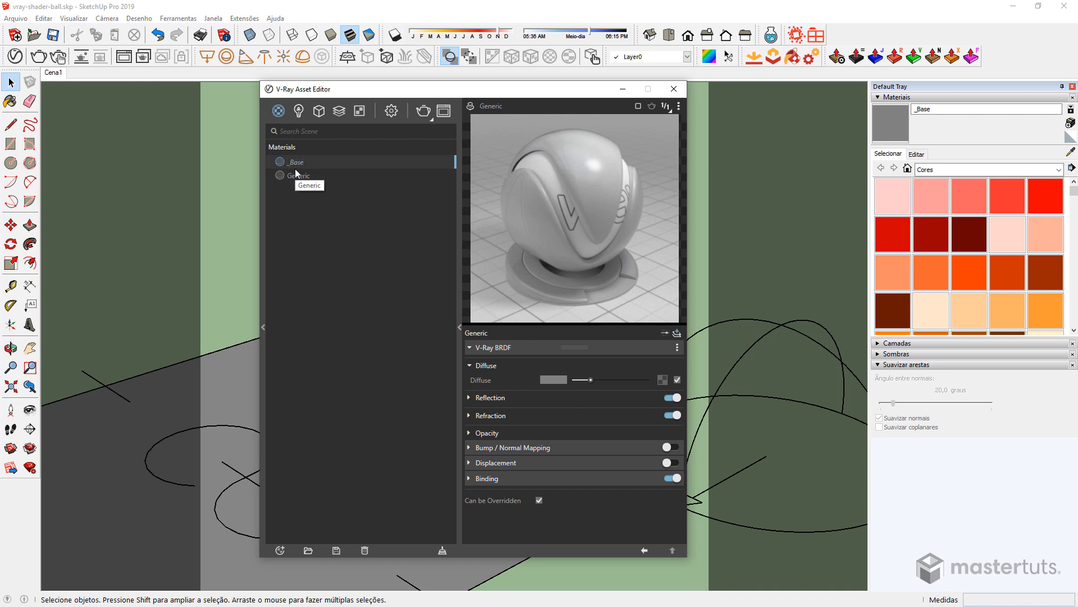
{"action": "type", "text": "00_MT"}
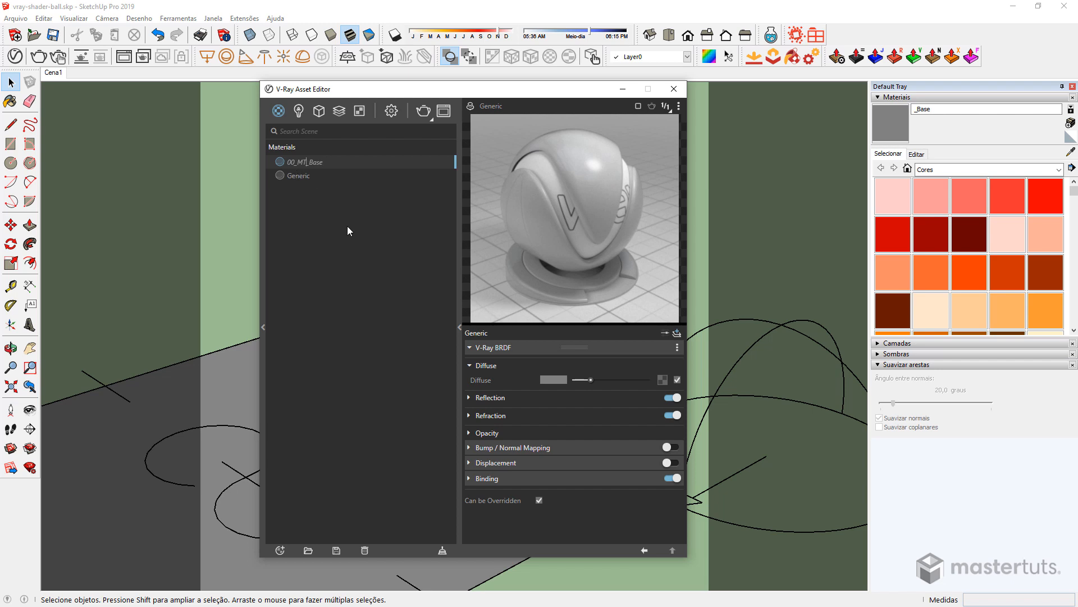
{"action": "key", "text": "Return"}
Step: Uncover the model and sample the material currently on the shader ball
{"action": "left_click_drag", "start_coordinate": [344, 96], "coordinate": [611, 127]}
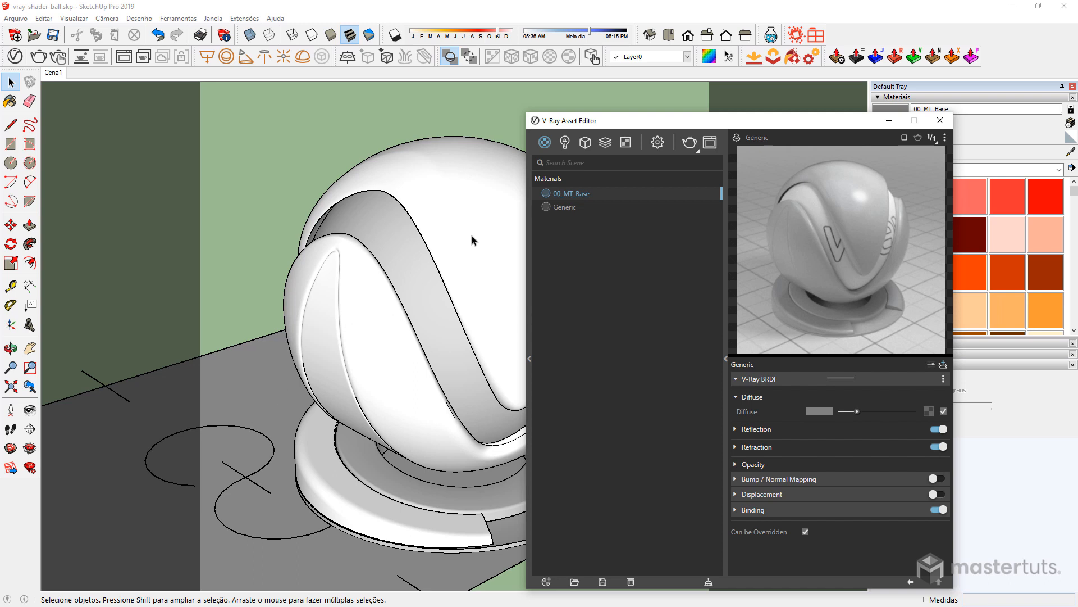
{"action": "left_click_drag", "start_coordinate": [592, 124], "coordinate": [533, 192]}
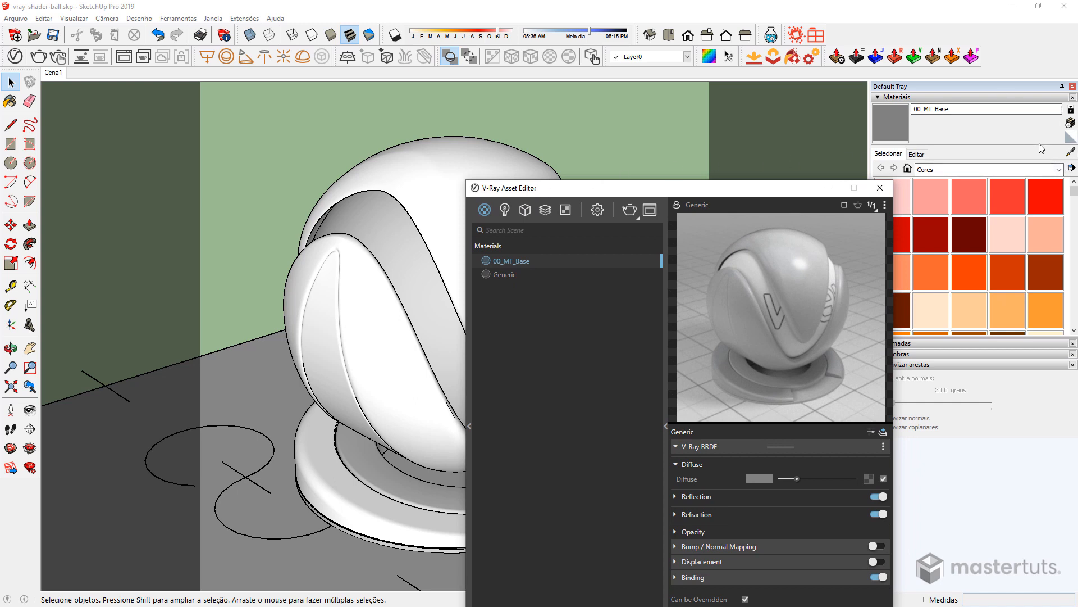
{"action": "left_click", "coordinate": [1070, 168]}
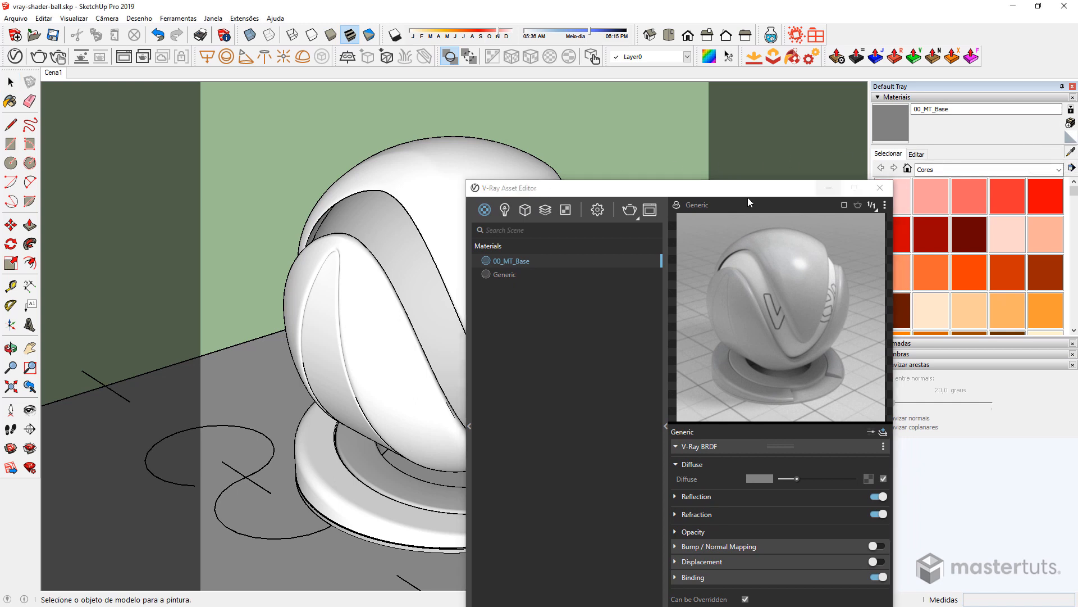
{"action": "left_click", "coordinate": [443, 173]}
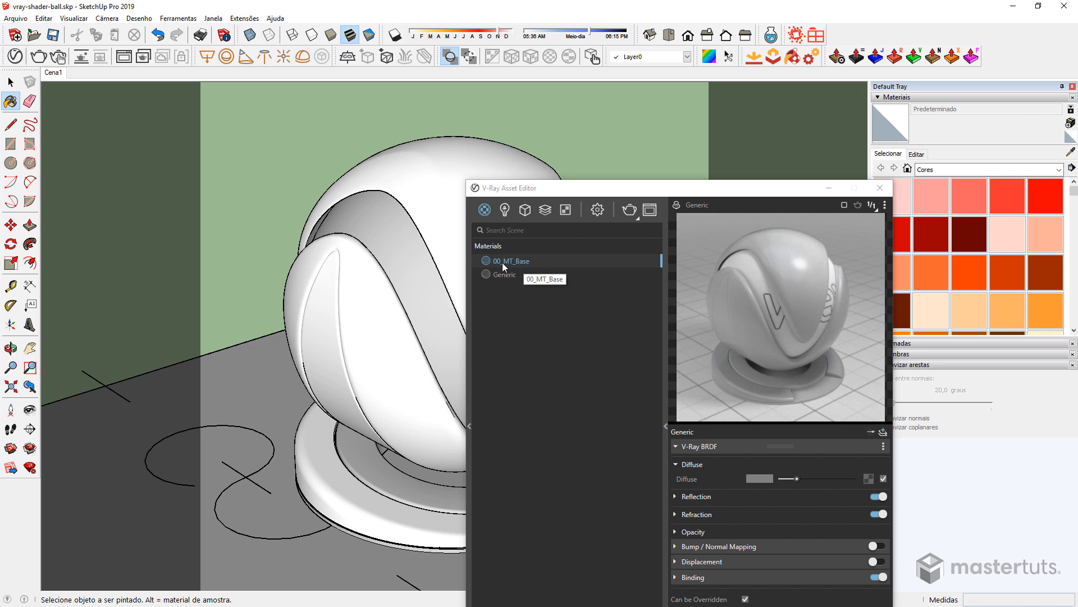
Step: Apply the 00_MT_Base material to the selected shader ball with Apply To Selection, and undo the application
{"action": "left_click", "coordinate": [10, 82]}
{"action": "left_click", "coordinate": [396, 150]}
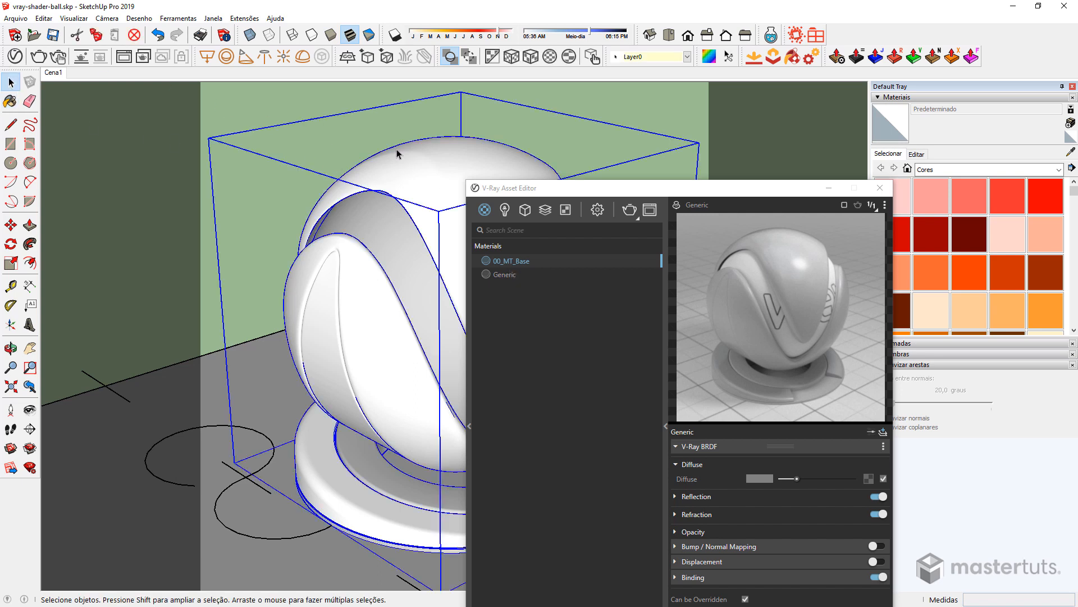
{"action": "right_click", "coordinate": [517, 261]}
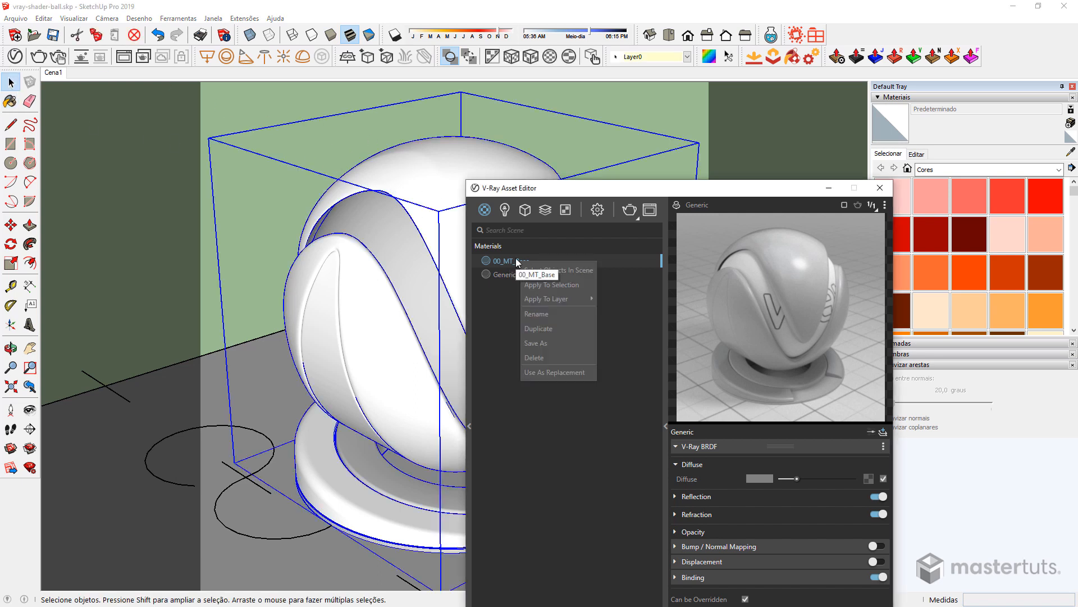
{"action": "left_click", "coordinate": [557, 285]}
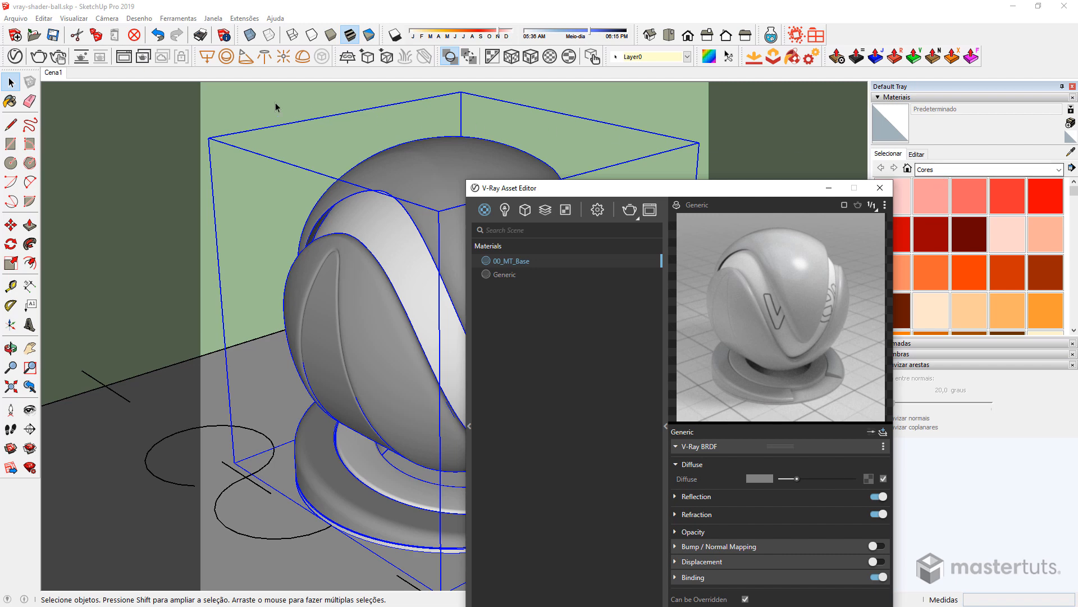
{"action": "left_click", "coordinate": [158, 35]}
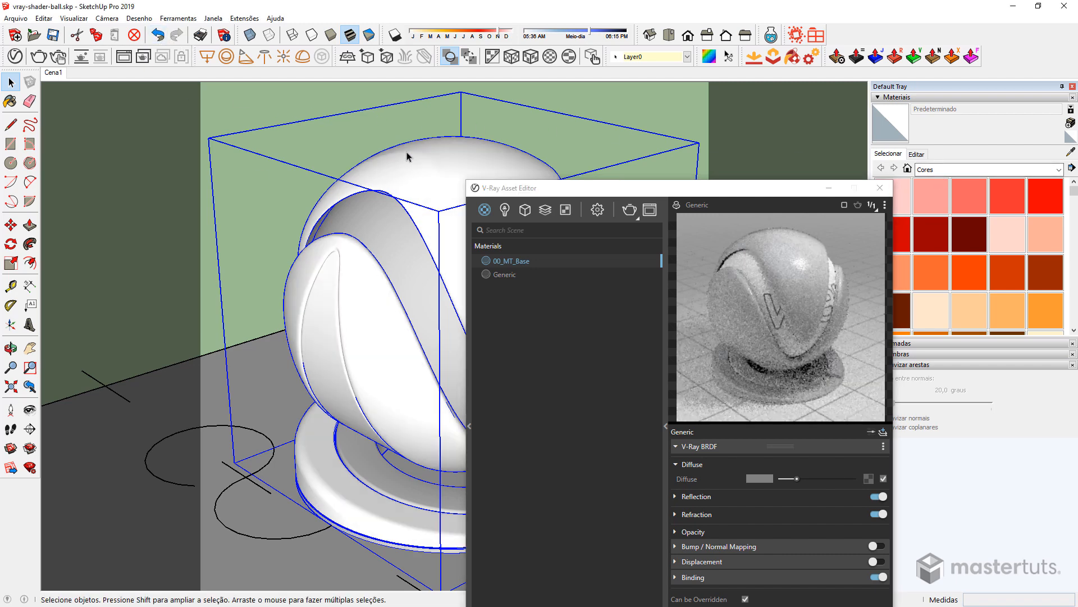
Step: Paint the shader ball with the 00_MT_Base material from the in-model (No modelo) SketchUp materials
{"action": "left_click_drag", "start_coordinate": [642, 193], "coordinate": [352, 177]}
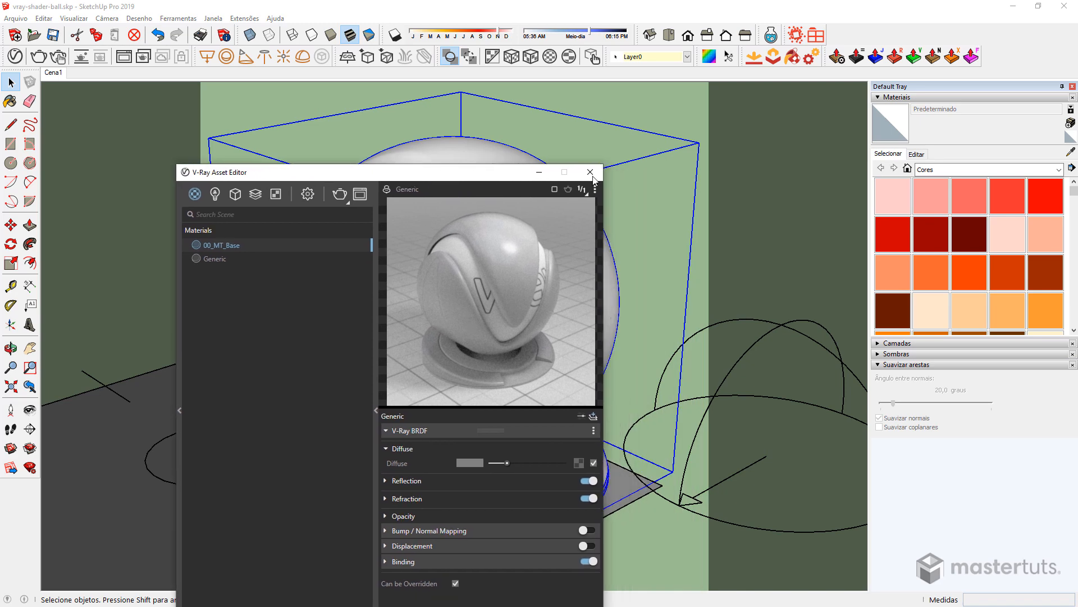
{"action": "left_click", "coordinate": [908, 169]}
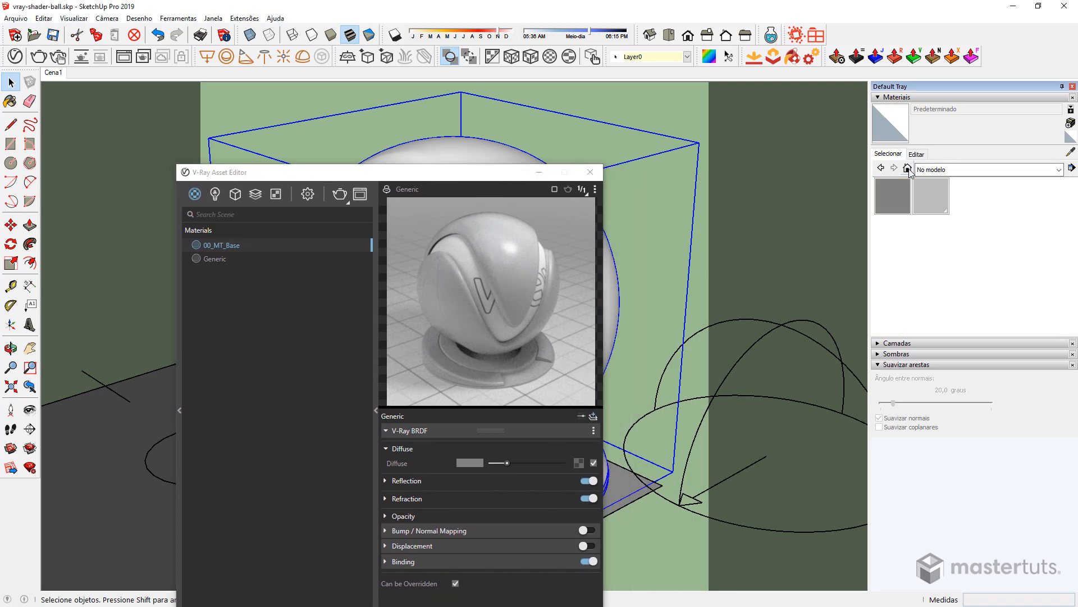
{"action": "left_click", "coordinate": [895, 203]}
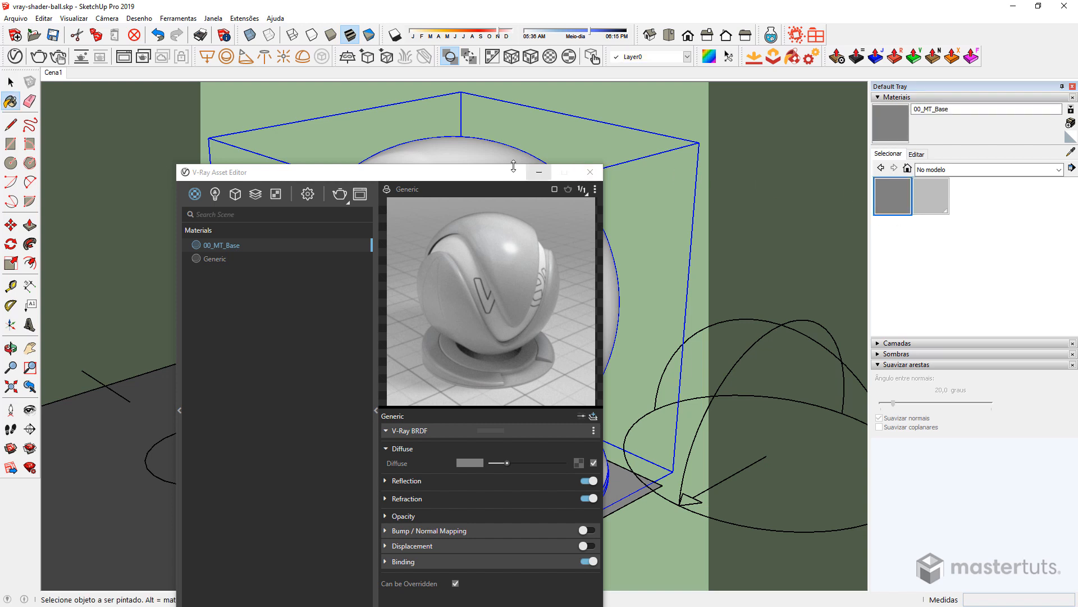
{"action": "left_click_drag", "start_coordinate": [487, 173], "coordinate": [474, 275]}
{"action": "left_click", "coordinate": [457, 190]}
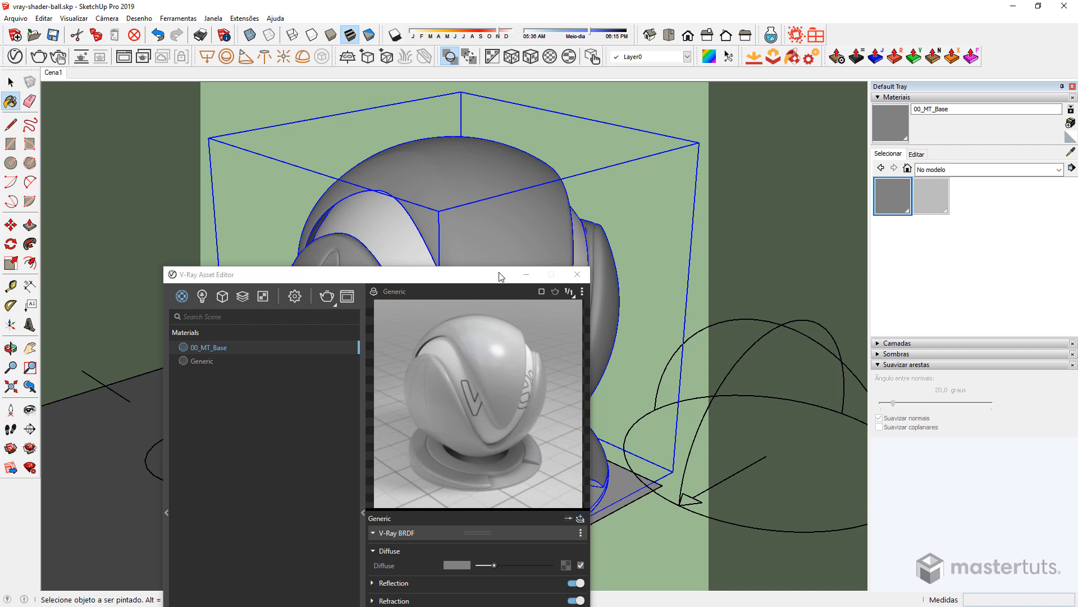
Step: Move the V-Ray Asset Editor off the shader ball and unpin the material preview so it follows the selected asset
{"action": "left_click_drag", "start_coordinate": [501, 277], "coordinate": [465, 156]}
{"action": "left_click_drag", "start_coordinate": [428, 91], "coordinate": [427, 90]}
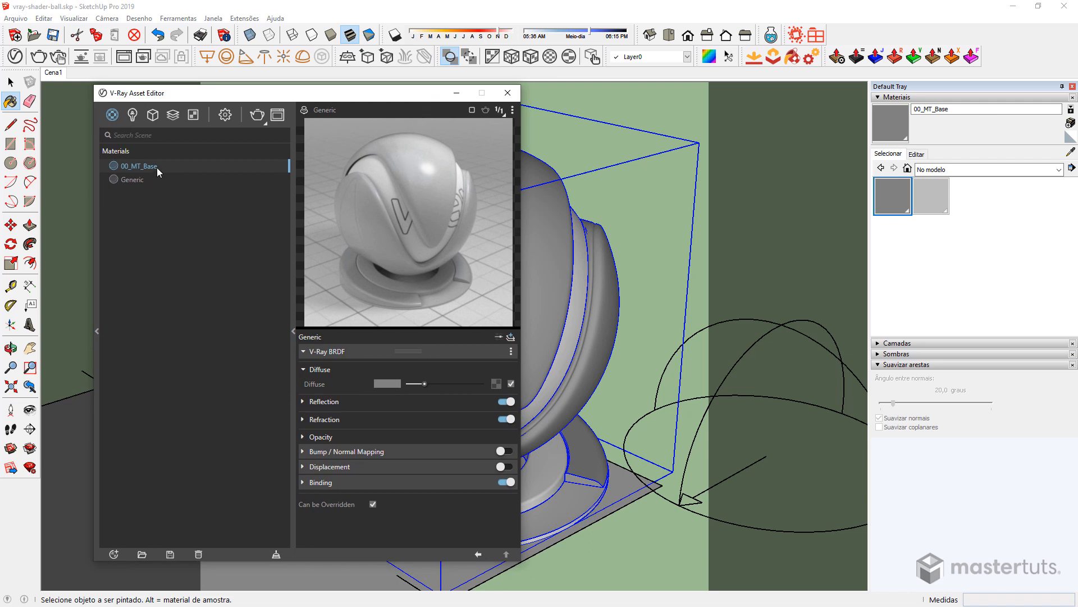
{"action": "left_click_drag", "start_coordinate": [222, 96], "coordinate": [180, 93]}
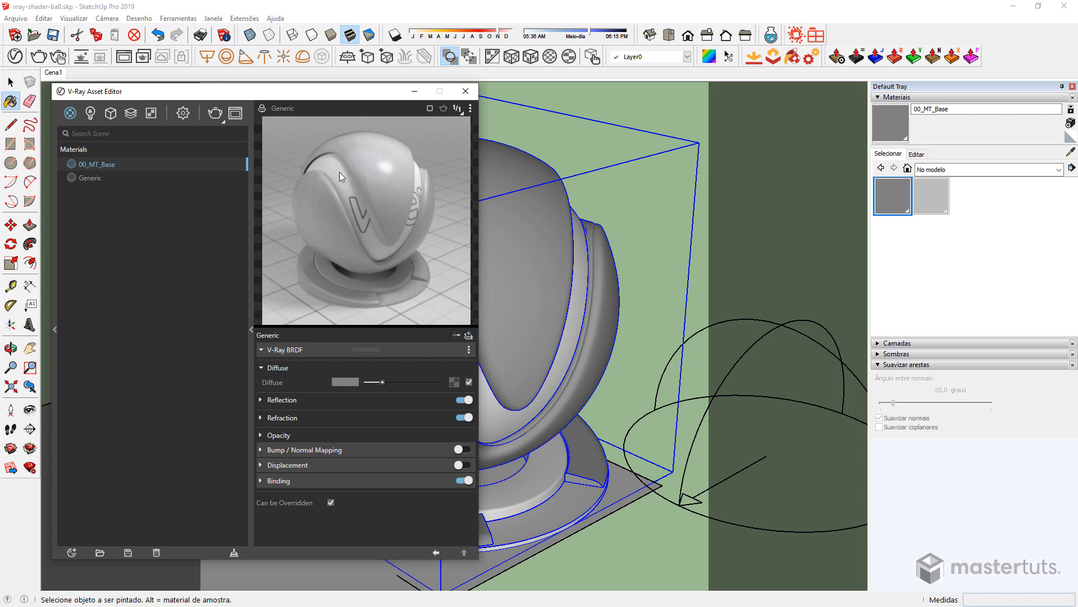
{"action": "left_click", "coordinate": [262, 109]}
{"action": "left_click", "coordinate": [262, 108]}
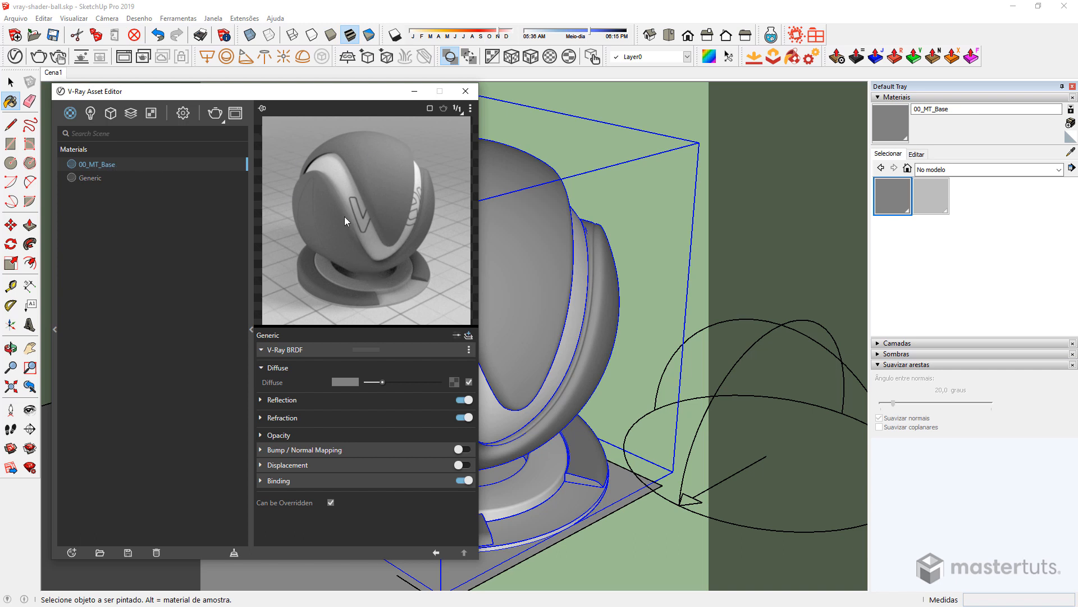
{"action": "left_click", "coordinate": [261, 110]}
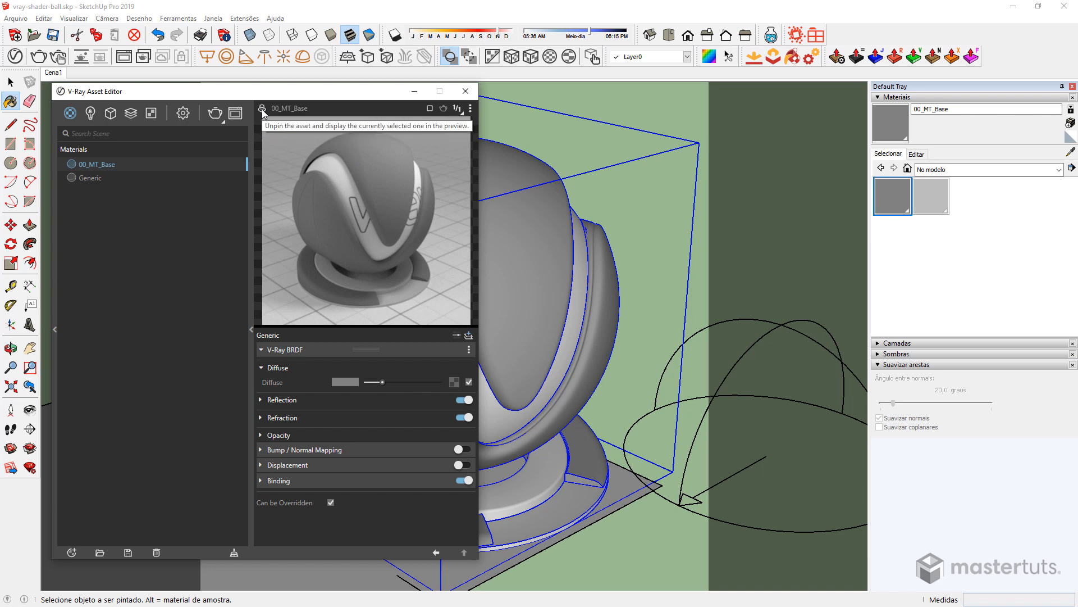
{"action": "left_click", "coordinate": [262, 110]}
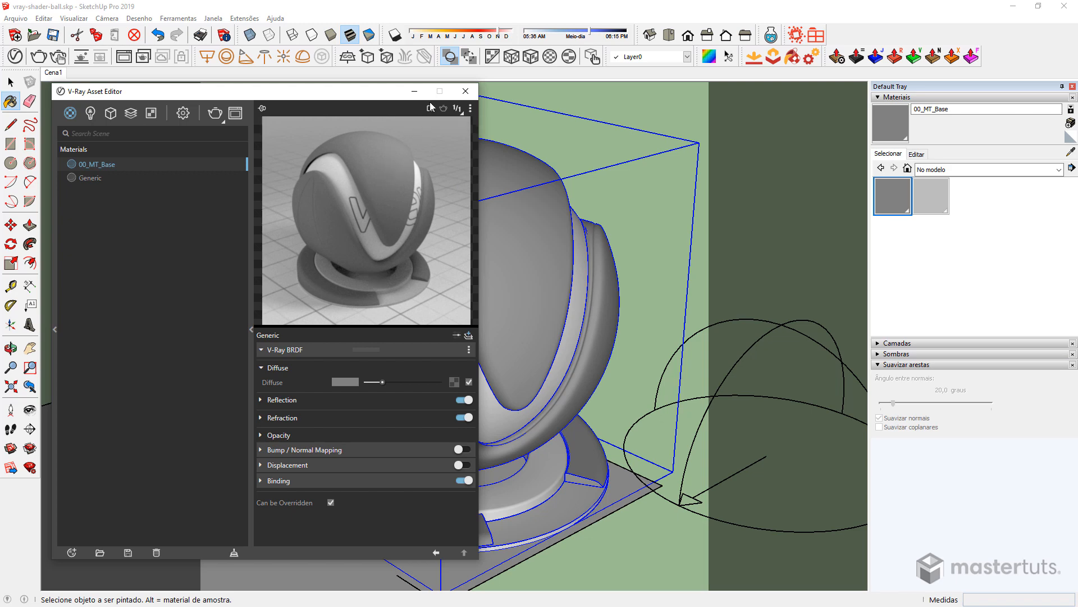
Step: With live preview stopped, set the Diffuse color to yellow (R 0,916, G 0,783, B 0,135), refresh the preview and resume live updates
{"action": "left_click", "coordinate": [333, 383]}
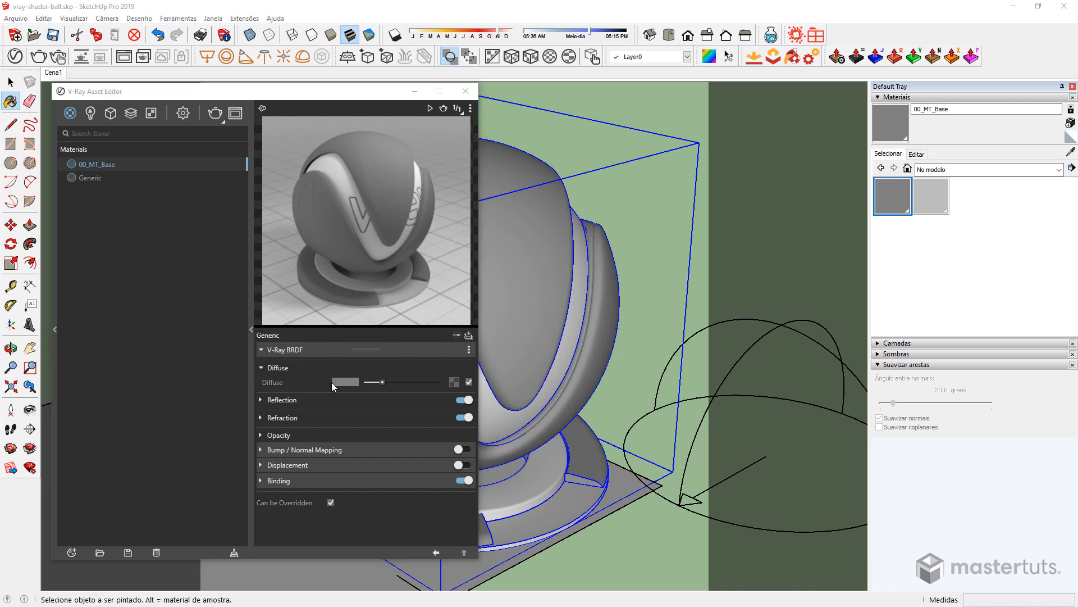
{"action": "left_click", "coordinate": [346, 380]}
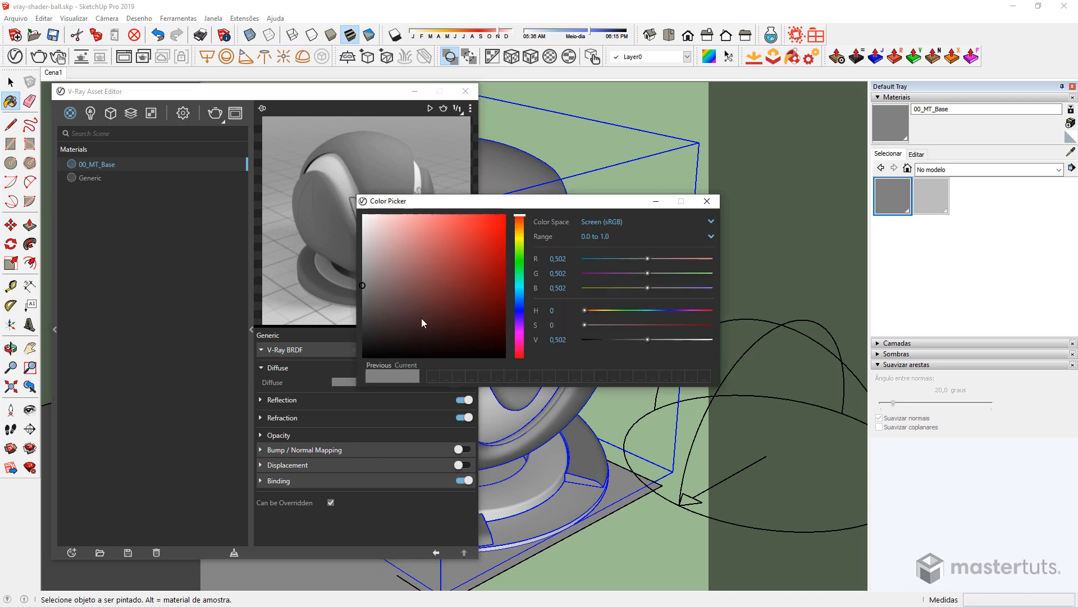
{"action": "left_click", "coordinate": [520, 237]}
{"action": "left_click", "coordinate": [485, 226]}
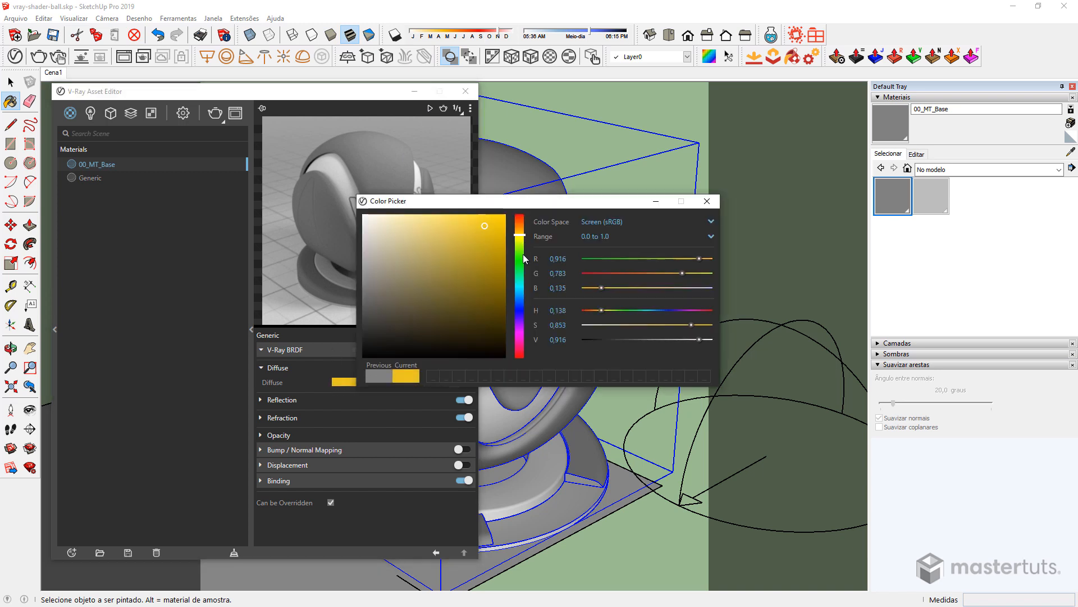
{"action": "left_click", "coordinate": [707, 201]}
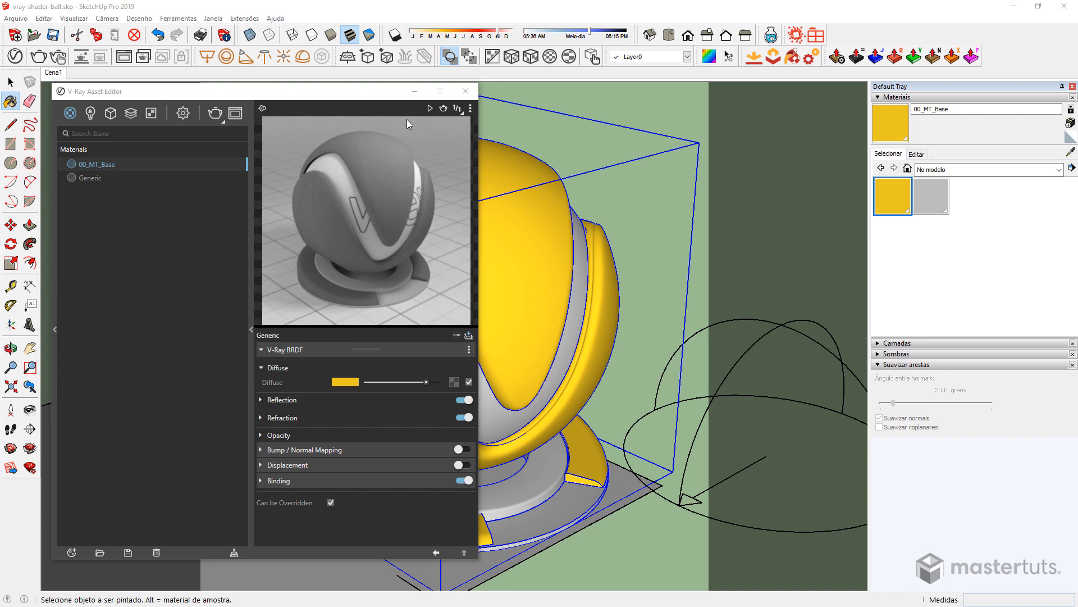
{"action": "left_click", "coordinate": [443, 109]}
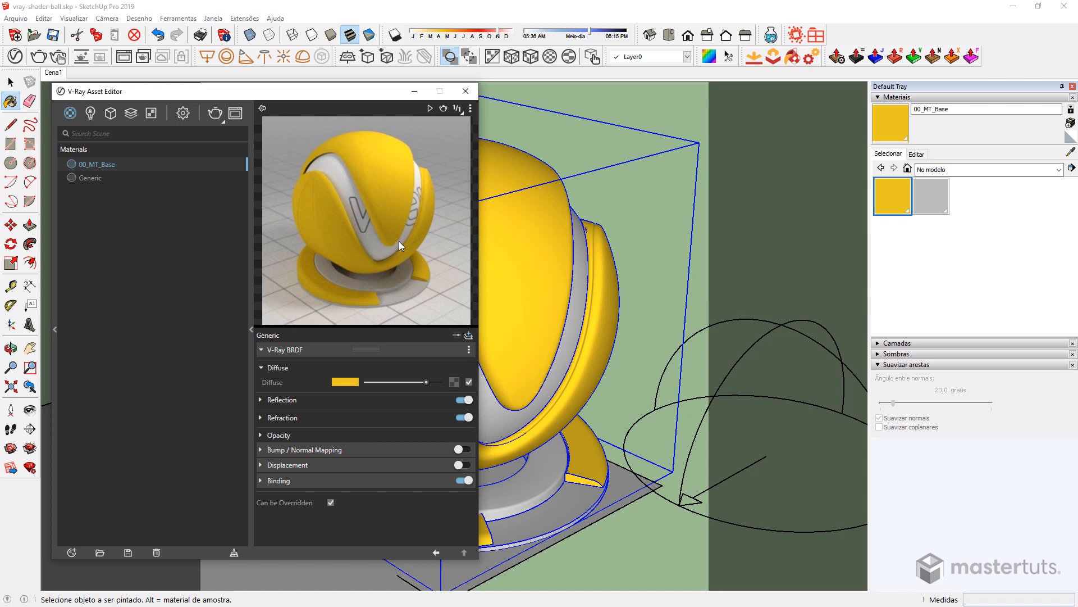
{"action": "left_click", "coordinate": [430, 108]}
Step: Check which layers can be added to 00_MT_Base and switch the material to its advanced parameters
{"action": "left_click", "coordinate": [469, 335]}
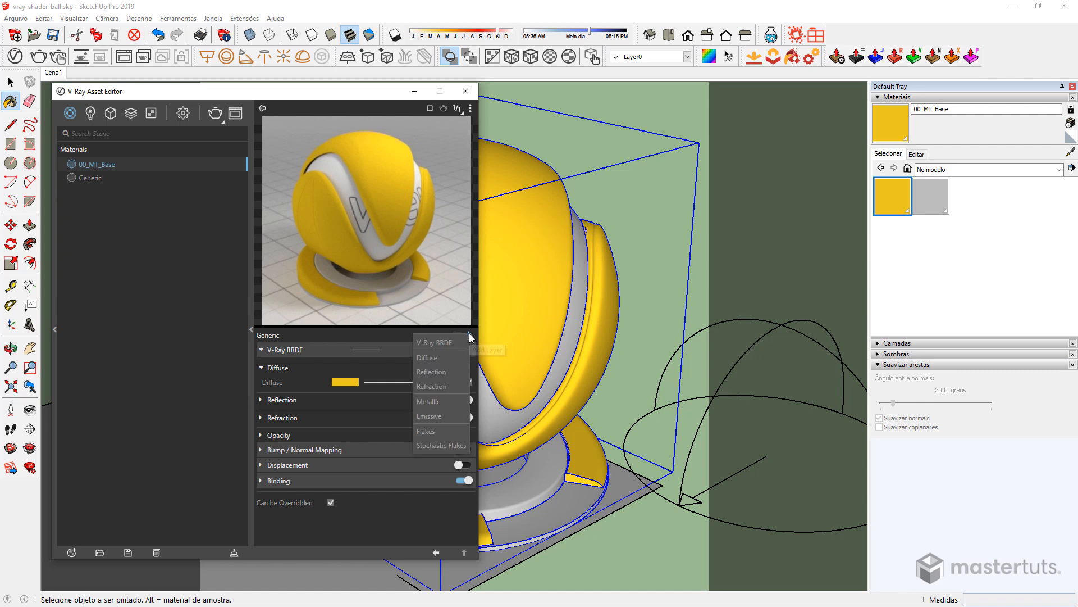
{"action": "left_click", "coordinate": [450, 372]}
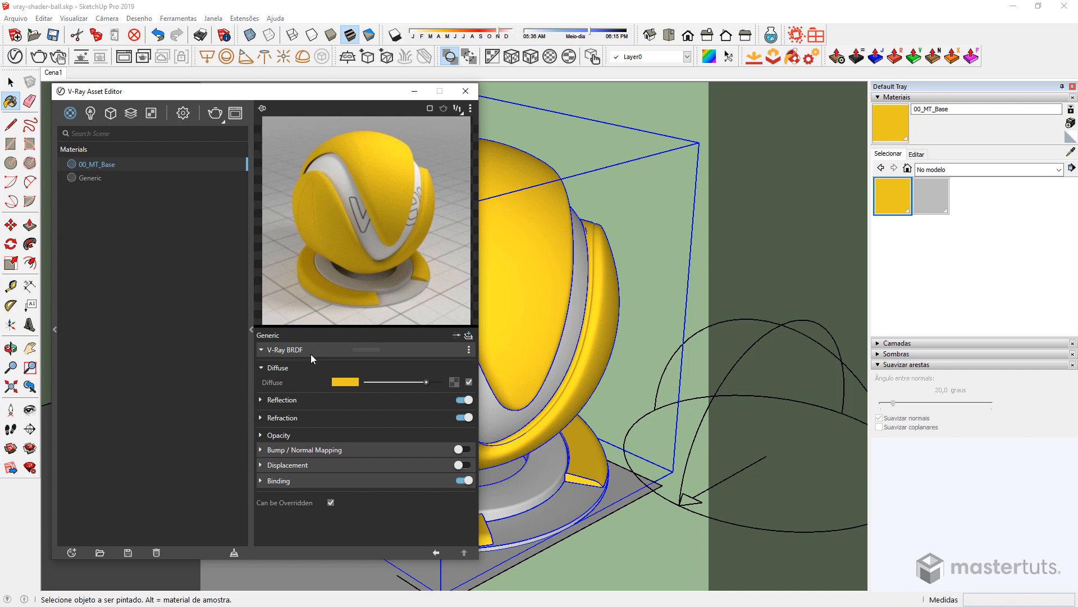
{"action": "left_click", "coordinate": [456, 335]}
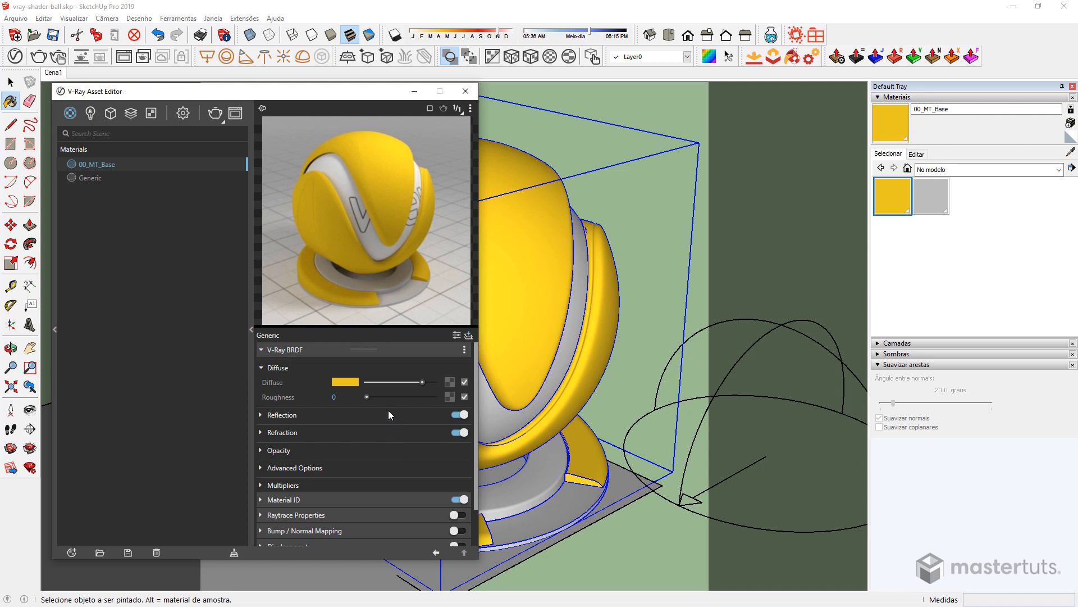
Step: Set the material's Reflection Color to full white and turn off Fresnel
{"action": "left_click", "coordinate": [261, 415]}
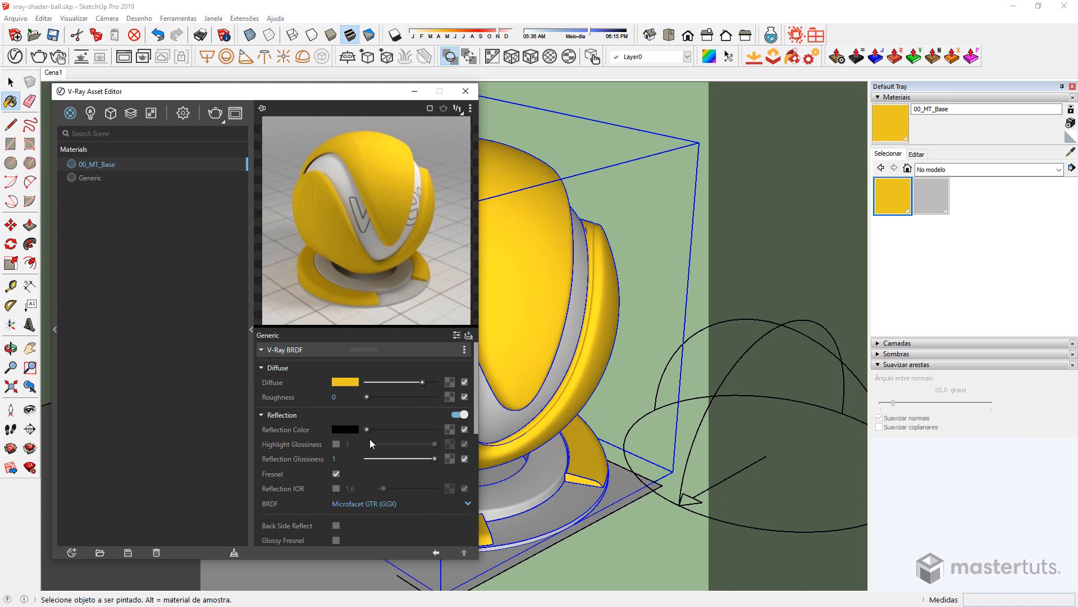
{"action": "left_click_drag", "start_coordinate": [372, 427], "coordinate": [442, 430]}
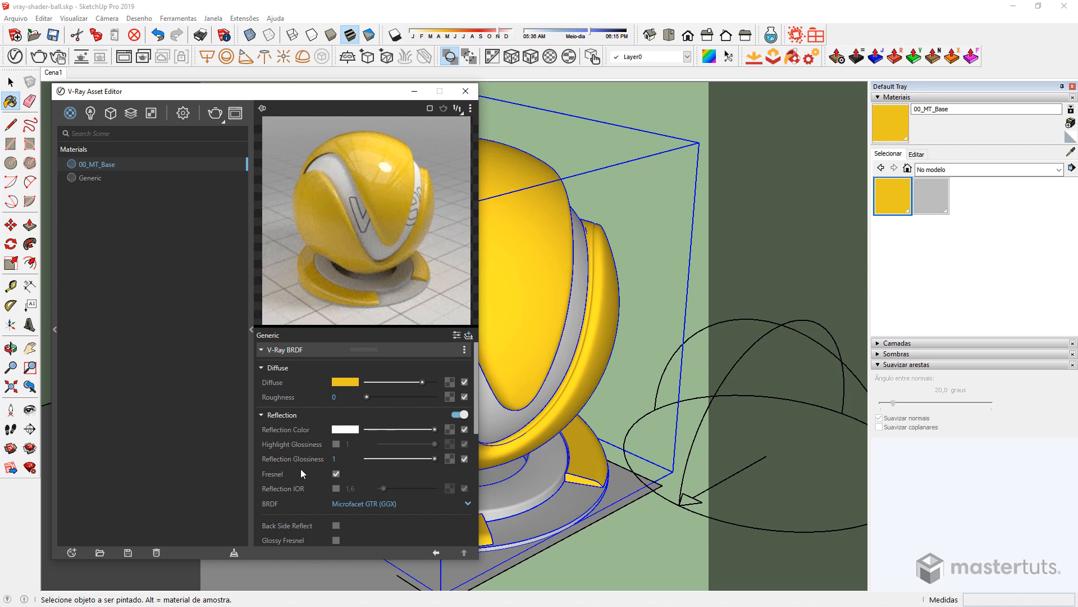
{"action": "left_click", "coordinate": [336, 473]}
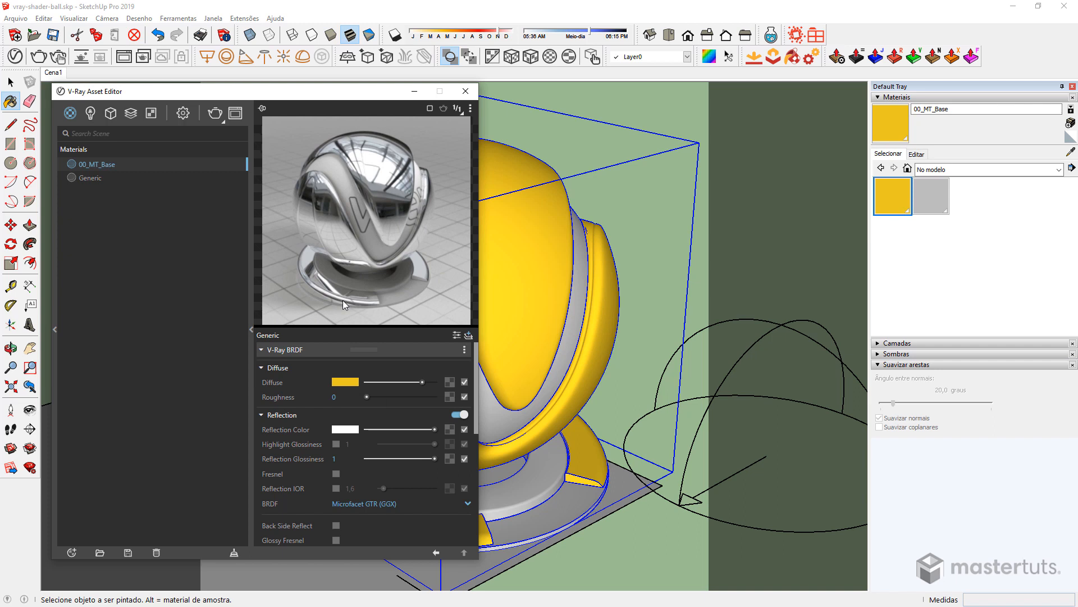
Step: Change the Diffuse color to dark blue (R 0,065, G 0,168, B 0,495) and vary its brightness from maximum down to black
{"action": "left_click", "coordinate": [346, 382]}
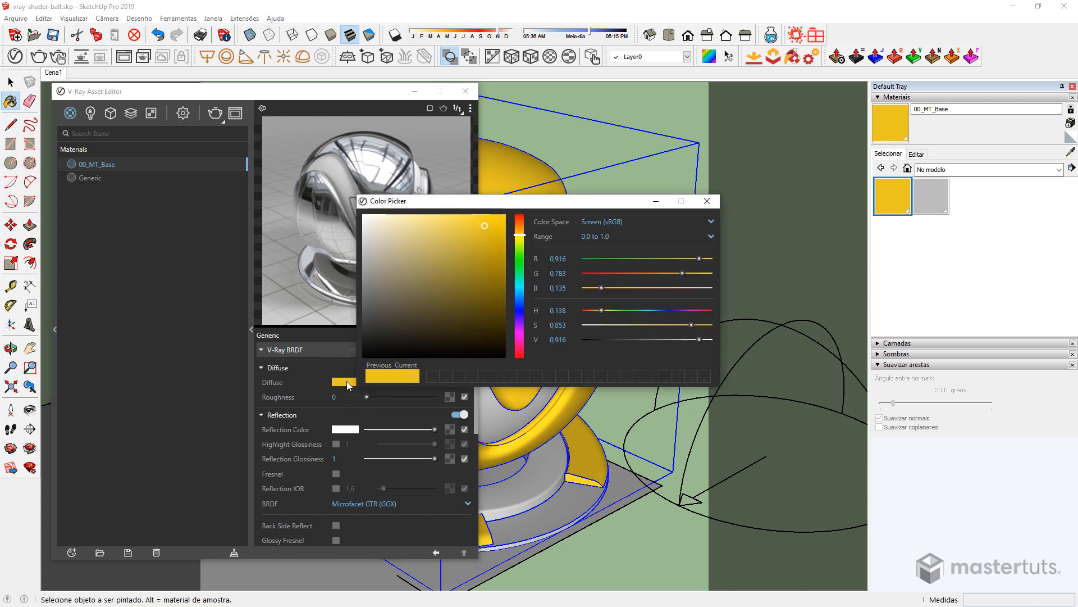
{"action": "left_click", "coordinate": [519, 273]}
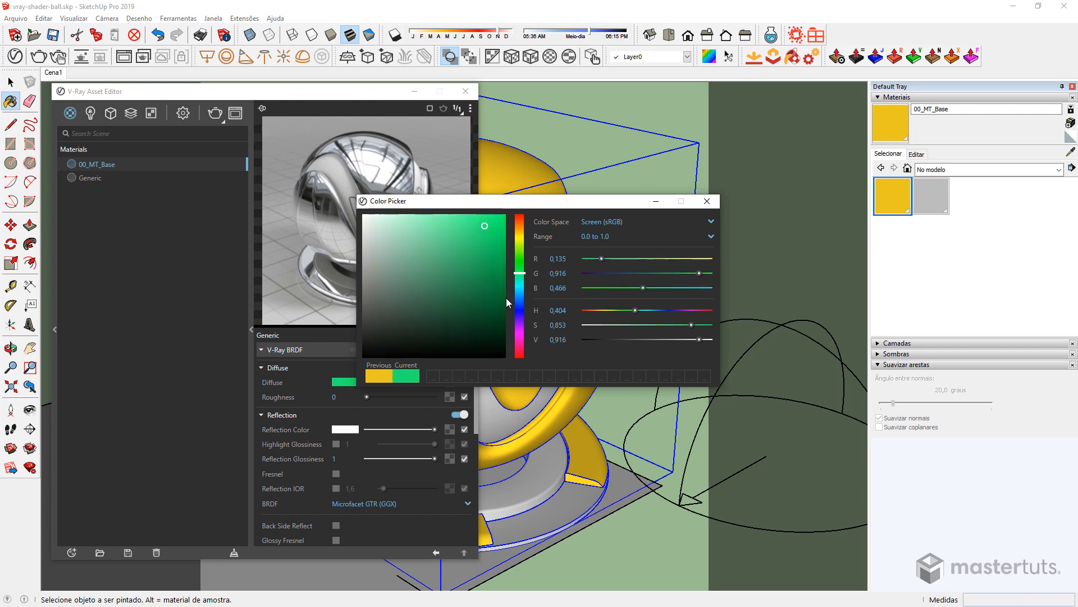
{"action": "left_click", "coordinate": [520, 308]}
{"action": "left_click", "coordinate": [481, 289]}
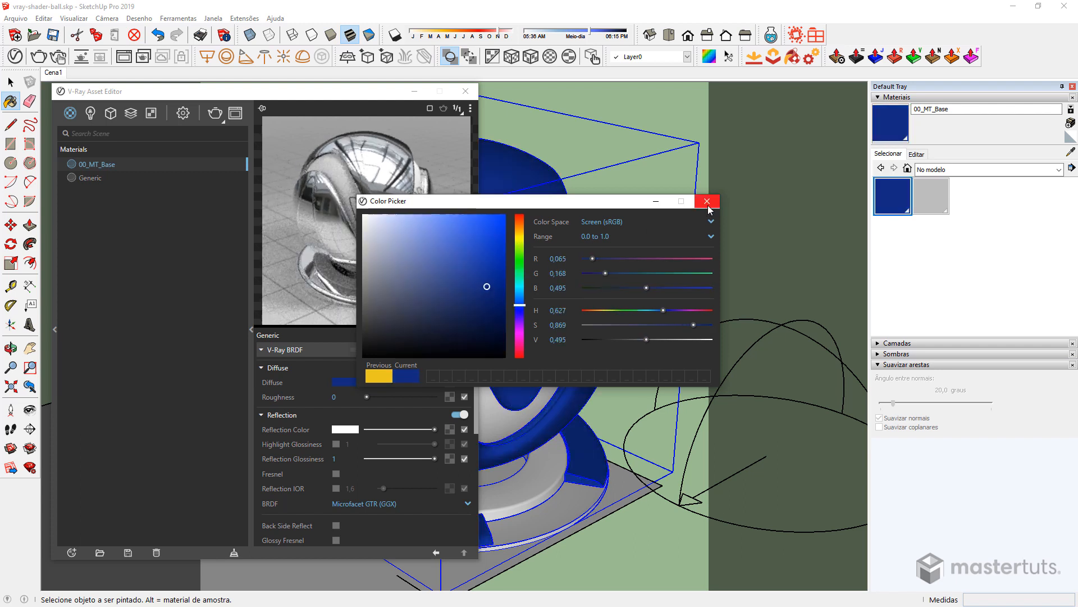
{"action": "left_click", "coordinate": [707, 201]}
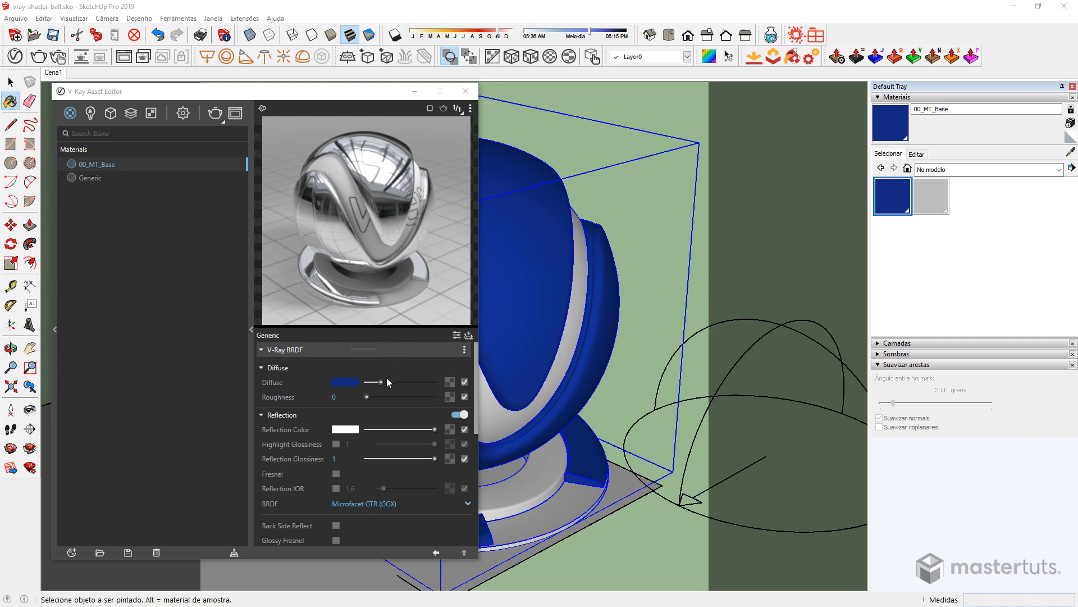
{"action": "left_click_drag", "start_coordinate": [381, 382], "coordinate": [435, 382]}
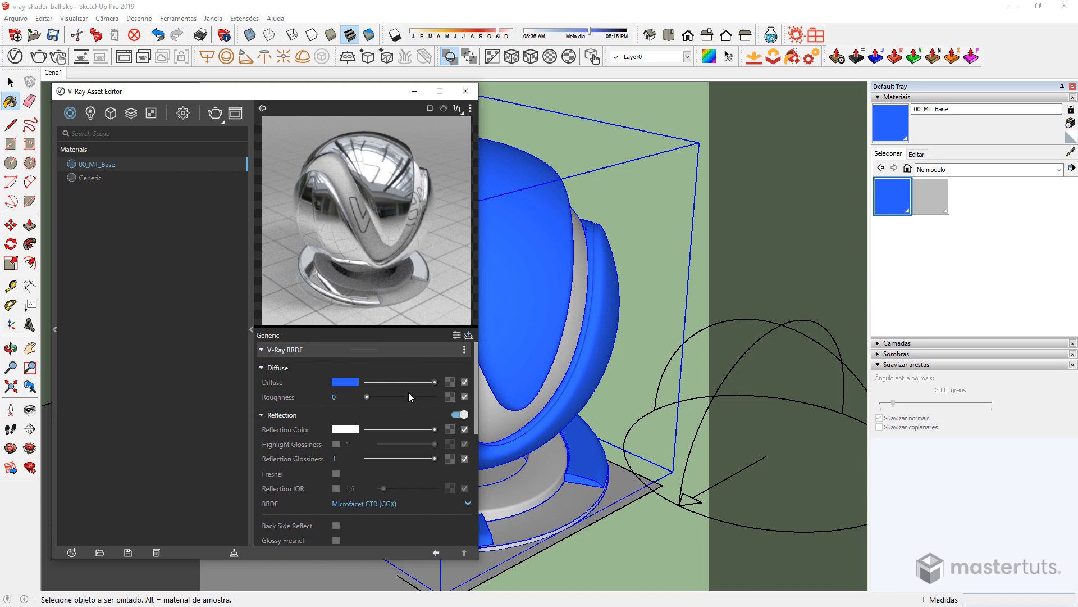
{"action": "left_click_drag", "start_coordinate": [435, 382], "coordinate": [362, 390]}
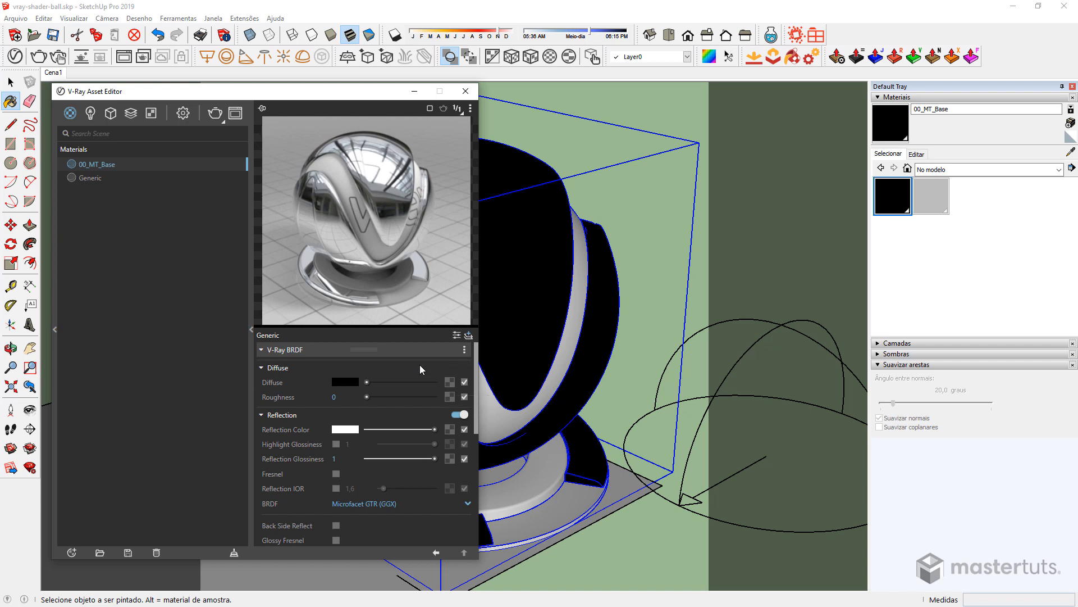
Step: Assign a Color texture to the Diffuse slot of 00_MT_Base
{"action": "left_click", "coordinate": [451, 382]}
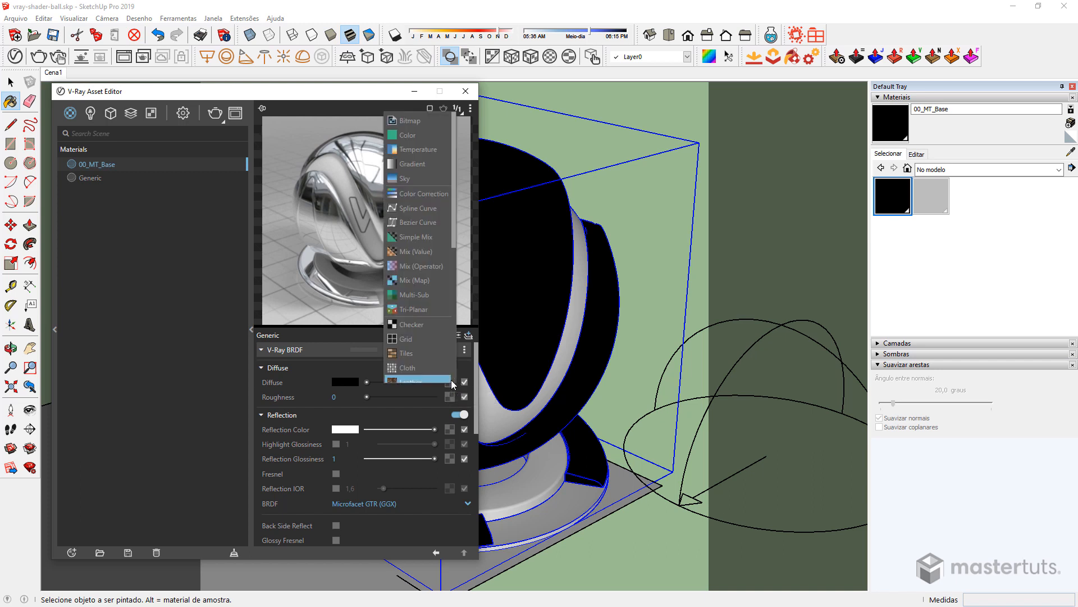
{"action": "left_click", "coordinate": [422, 136]}
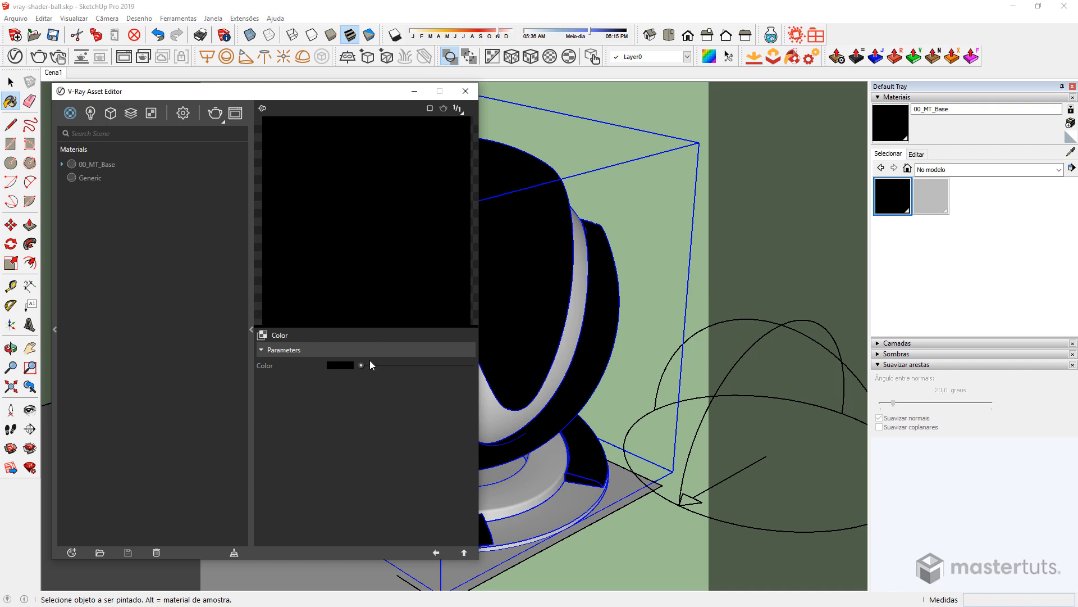
{"action": "mouse_move", "coordinate": [361, 365]}
{"action": "left_mouse_down"}
{"action": "mouse_move", "coordinate": [433, 365]}
{"action": "mouse_move", "coordinate": [361, 366]}
{"action": "left_mouse_up"}
Step: Try several red shades in the Color texture and set it back to black
{"action": "left_click", "coordinate": [350, 366]}
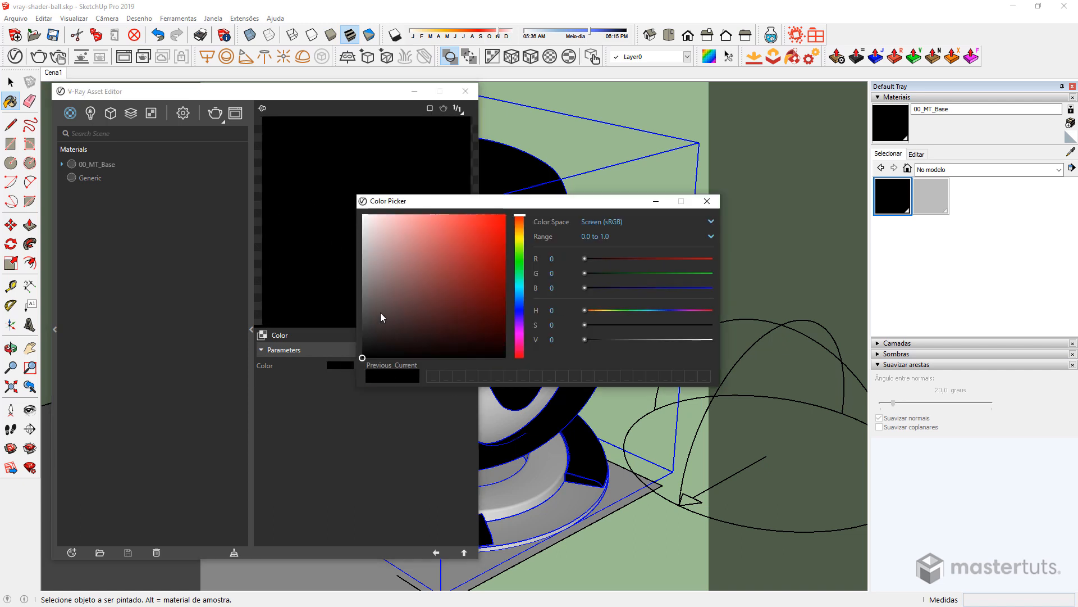
{"action": "left_click_drag", "start_coordinate": [441, 247], "coordinate": [506, 221]}
{"action": "left_click", "coordinate": [488, 276]}
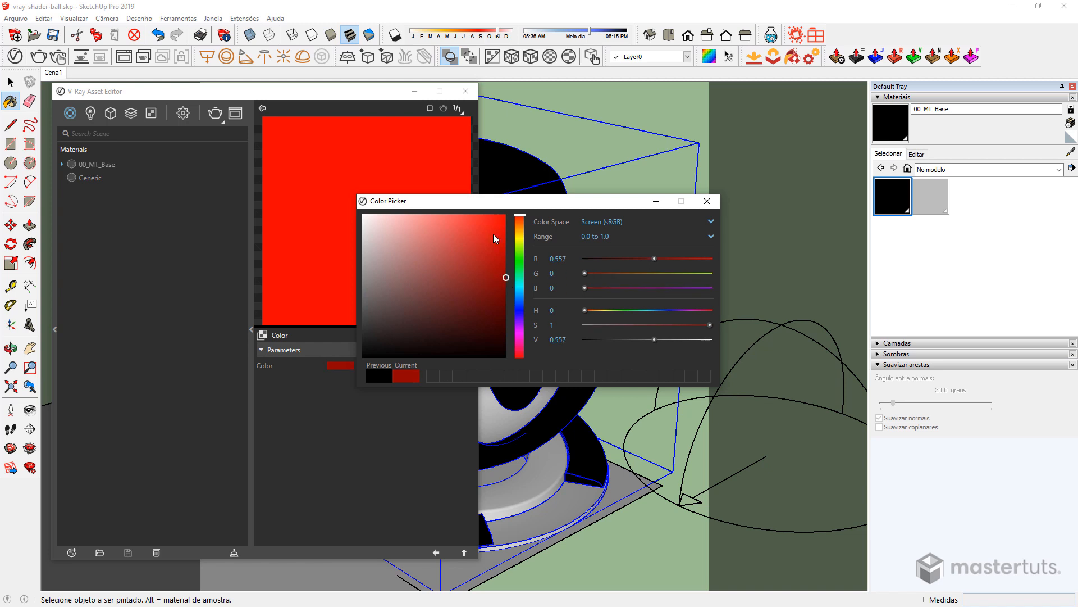
{"action": "mouse_move", "coordinate": [473, 280]}
{"action": "left_mouse_down"}
{"action": "mouse_move", "coordinate": [496, 236]}
{"action": "mouse_move", "coordinate": [379, 308]}
{"action": "mouse_move", "coordinate": [416, 316]}
{"action": "mouse_move", "coordinate": [453, 242]}
{"action": "mouse_move", "coordinate": [482, 231]}
{"action": "mouse_move", "coordinate": [508, 245]}
{"action": "left_mouse_up"}
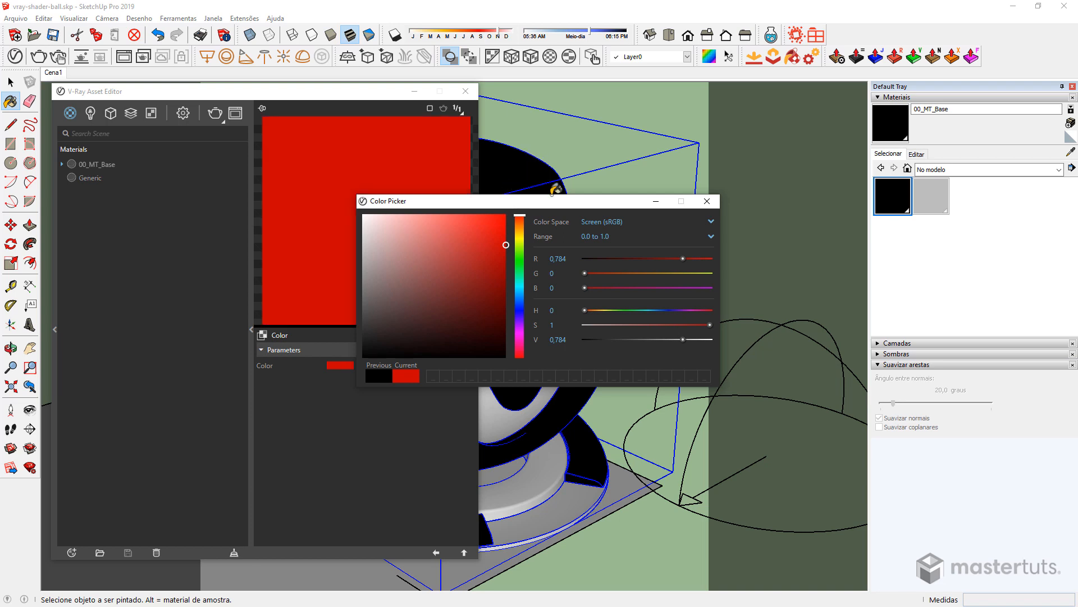
{"action": "mouse_move", "coordinate": [506, 245]}
{"action": "left_mouse_down"}
{"action": "mouse_move", "coordinate": [422, 330]}
{"action": "mouse_move", "coordinate": [333, 386]}
{"action": "left_mouse_up"}
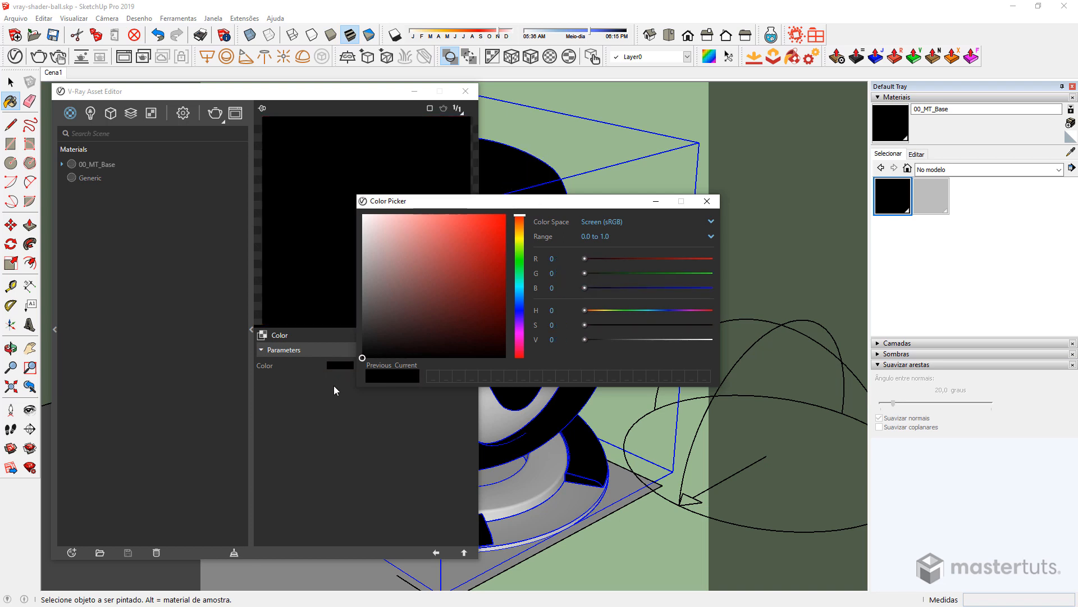
{"action": "left_click", "coordinate": [707, 201]}
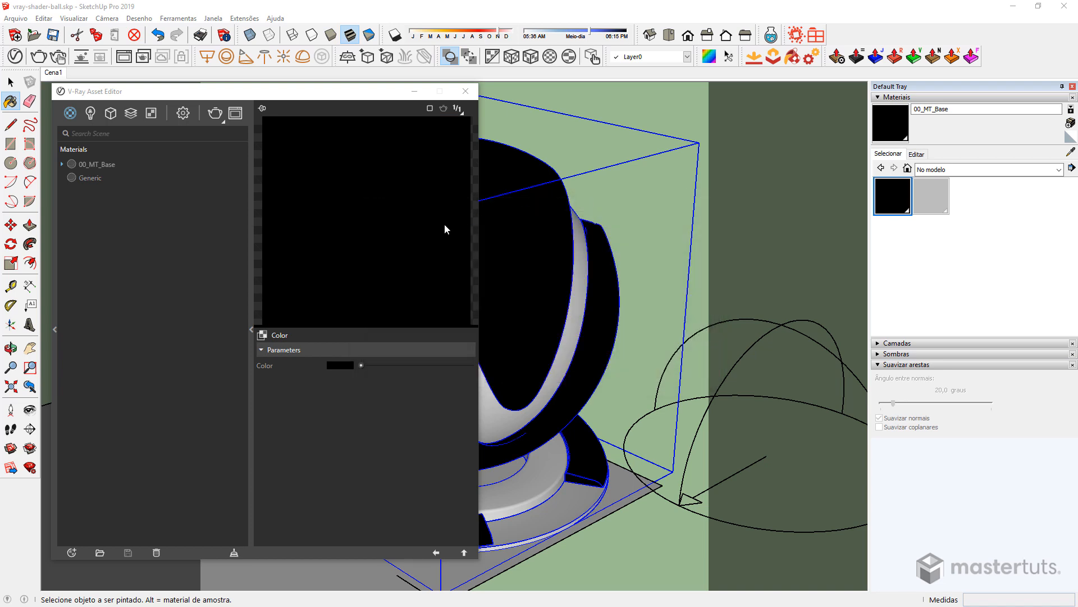
Step: Return to the material's parameters and set its Diffuse color to golden yellow (R 0,866, G 0,686, B 0,117)
{"action": "left_click", "coordinate": [435, 552]}
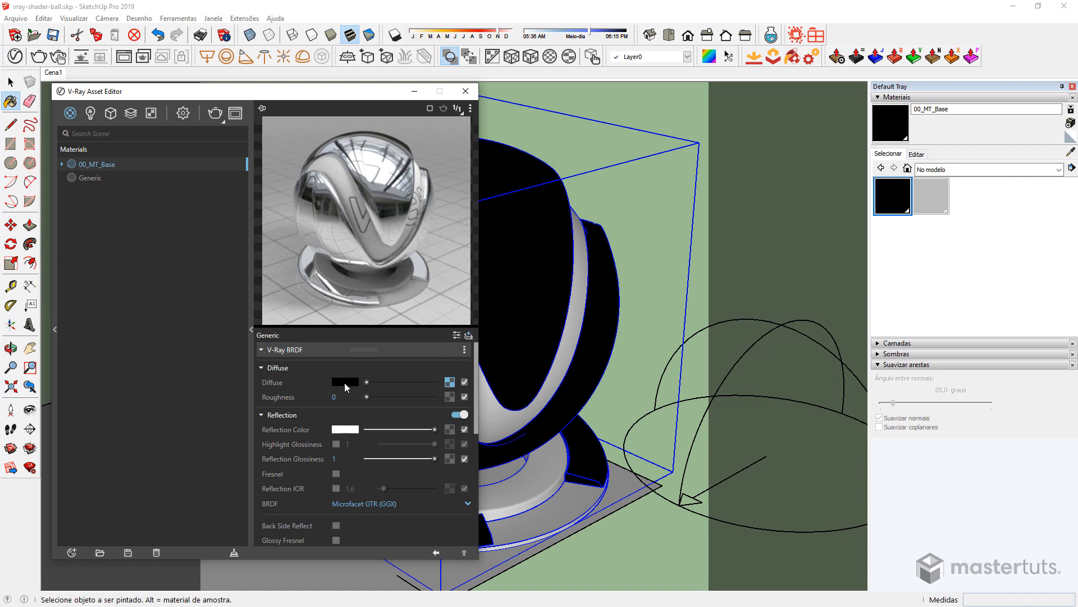
{"action": "left_click", "coordinate": [345, 383]}
{"action": "left_click", "coordinate": [519, 232]}
{"action": "left_click_drag", "start_coordinate": [497, 232], "coordinate": [487, 233]}
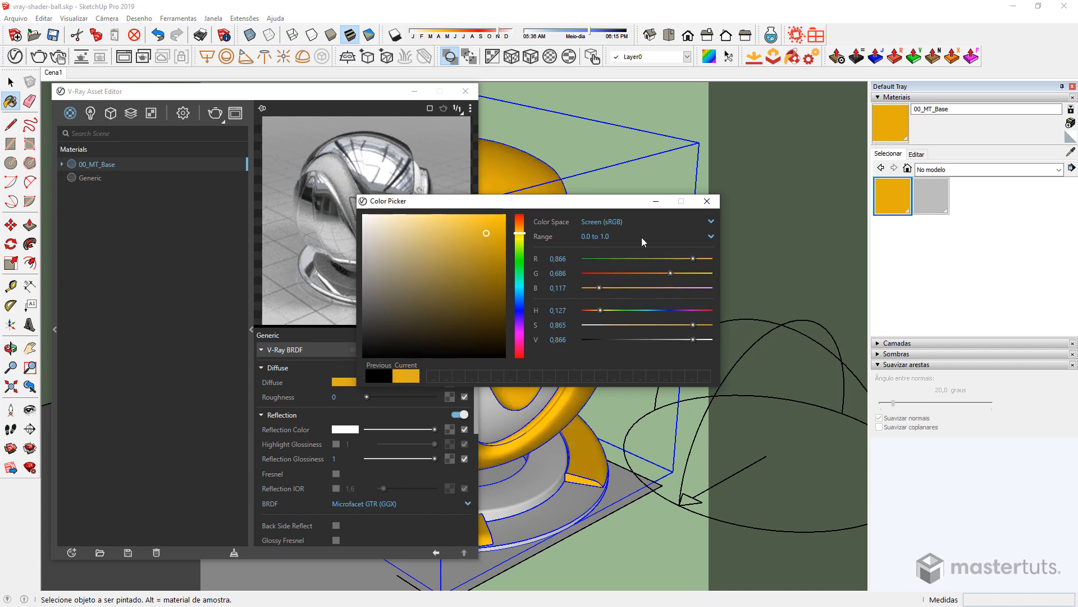
{"action": "left_click", "coordinate": [707, 201]}
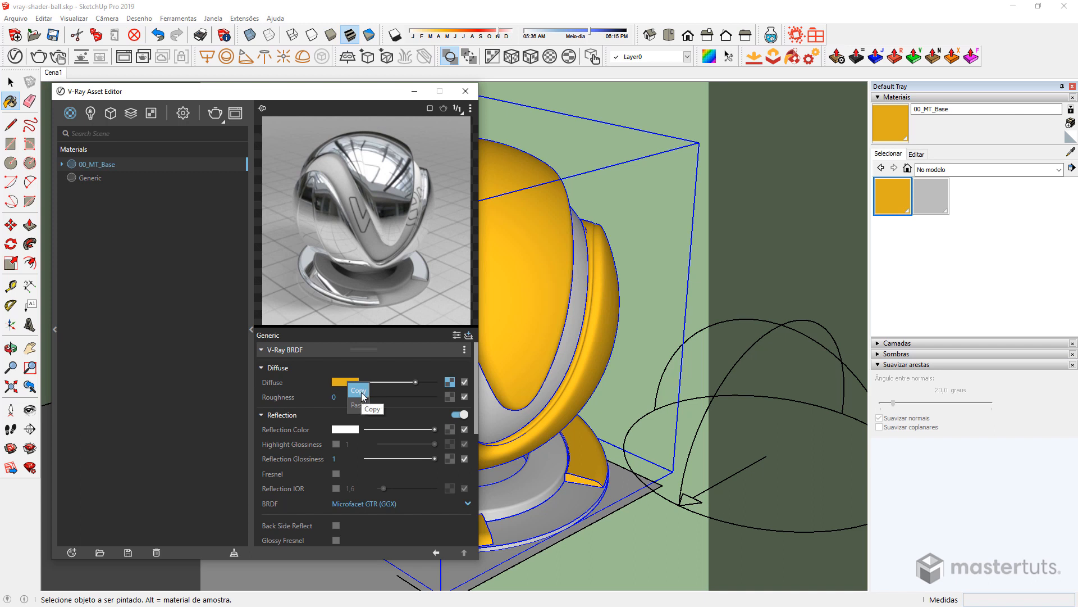
Step: Assign a Falloff texture to the material's Reflection Color and copy the golden Diffuse color into its Color A
{"action": "left_click", "coordinate": [360, 391]}
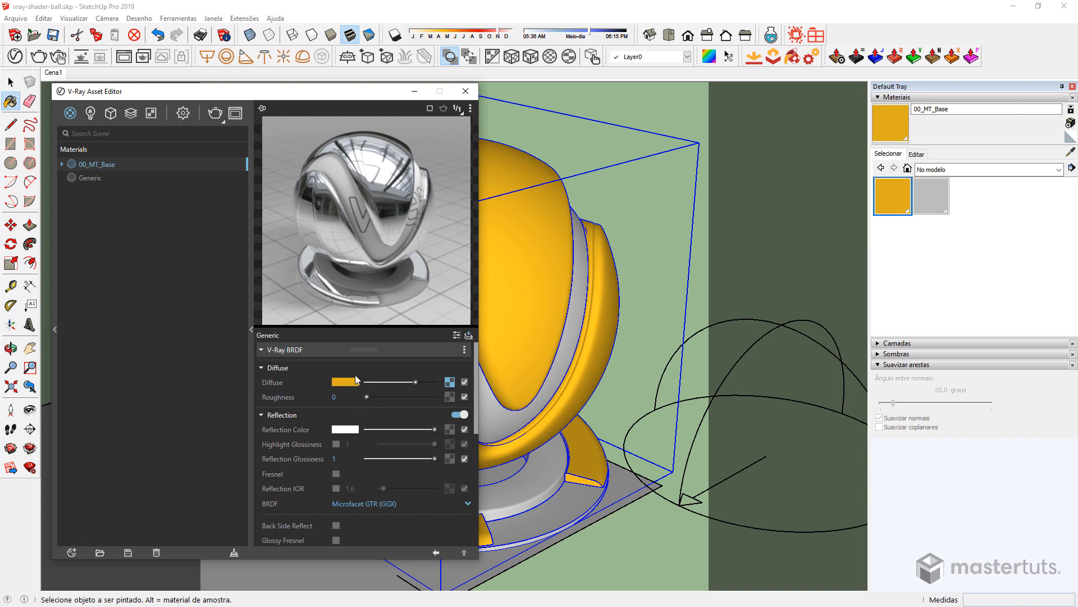
{"action": "left_click", "coordinate": [450, 429]}
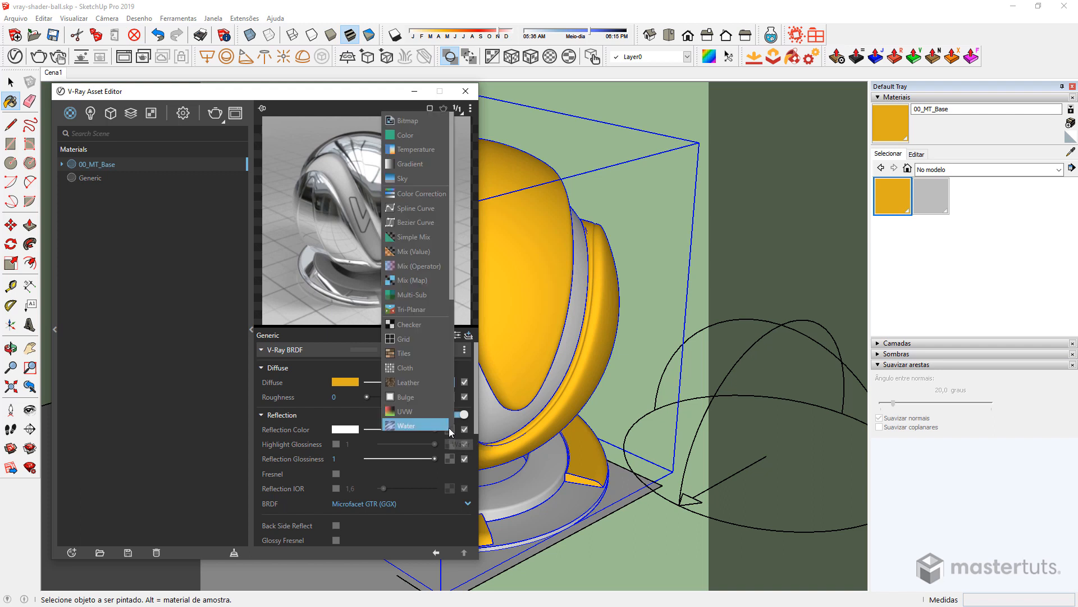
{"action": "scroll", "coordinate": [437, 396], "scroll_direction": "down", "scroll_amount": 5}
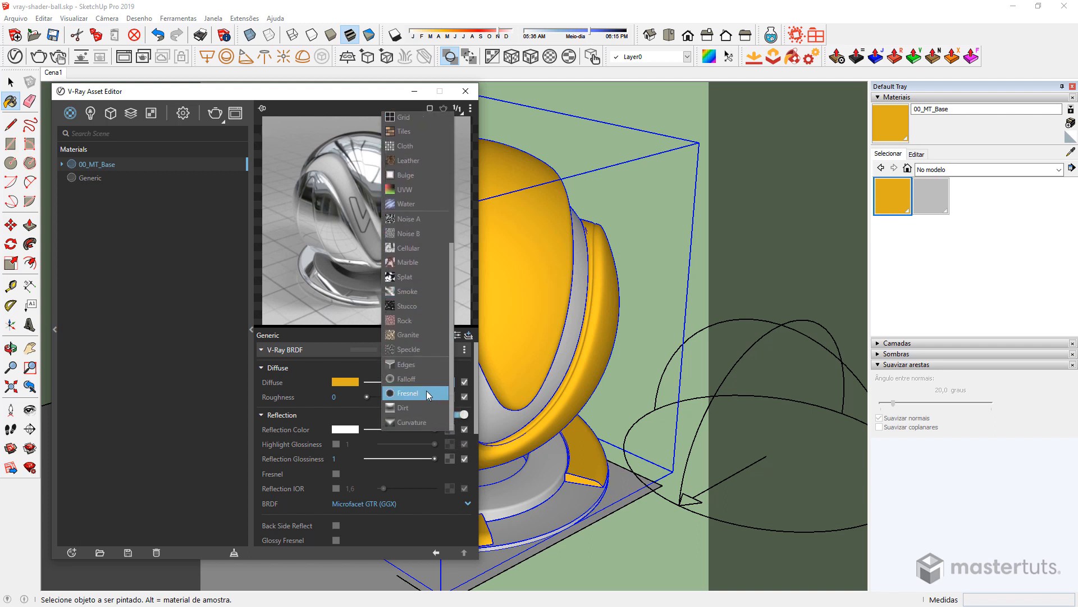
{"action": "left_click", "coordinate": [420, 380]}
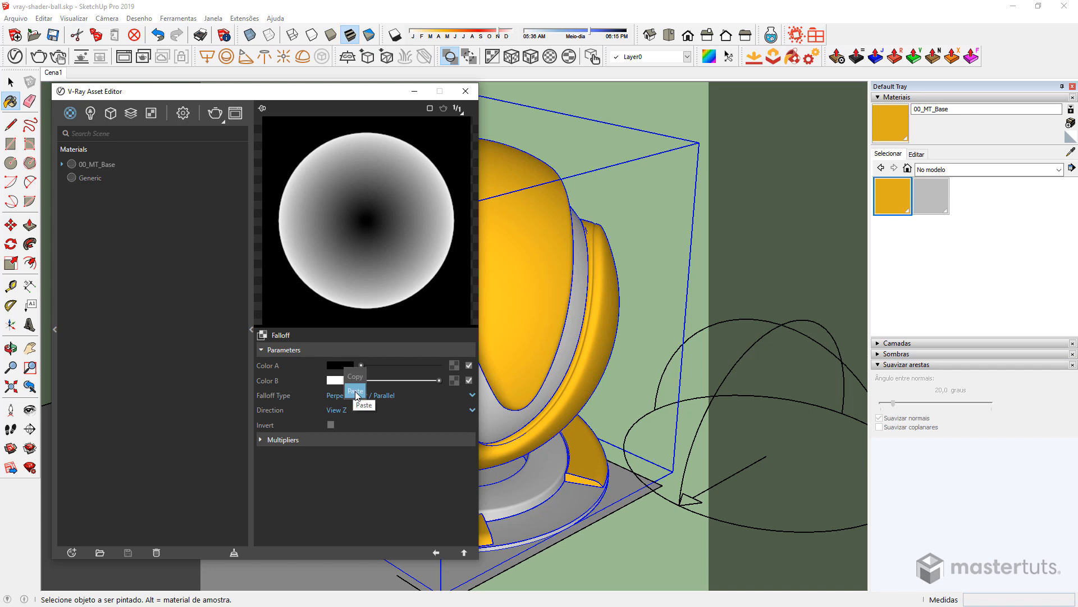
{"action": "left_click", "coordinate": [355, 391]}
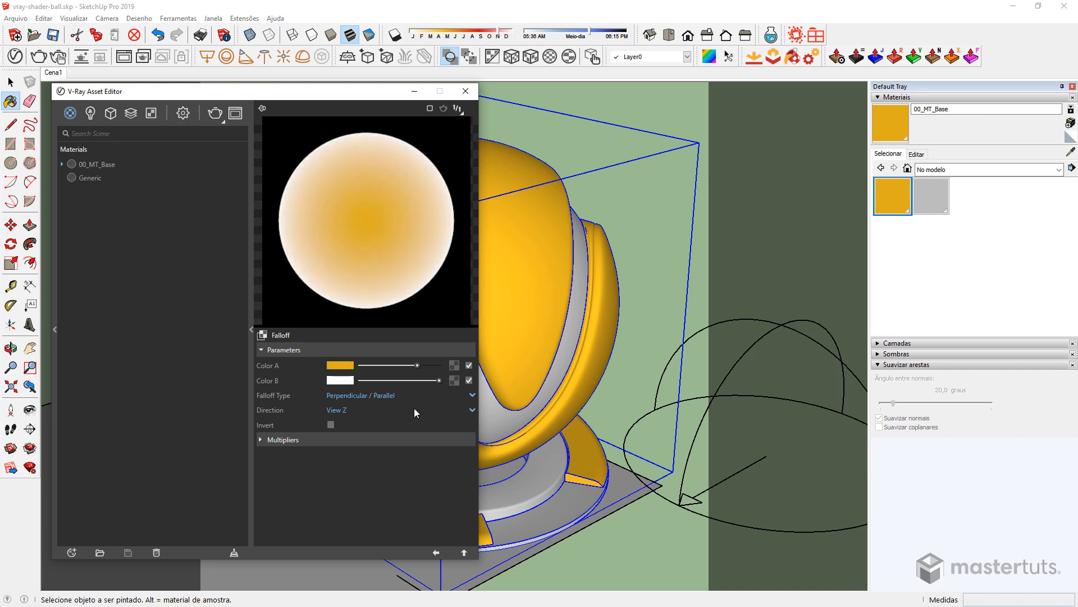
{"action": "left_click", "coordinate": [436, 553]}
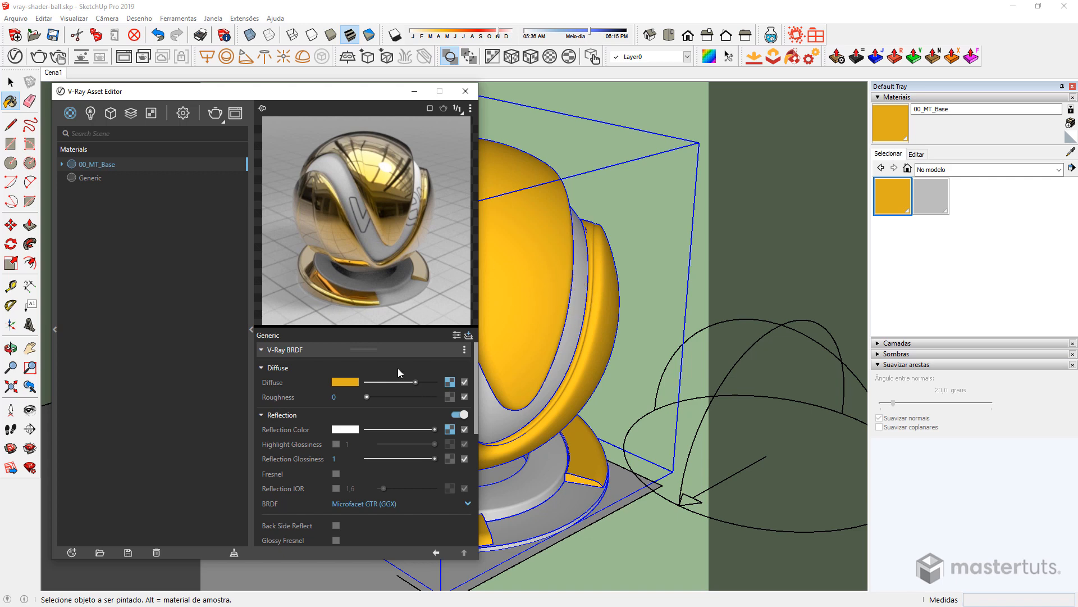
Step: Rename the material 00_MT_Base as 00_MT_Ouro
{"action": "double_click", "coordinate": [108, 164]}
{"action": "key", "text": "Return"}
Step: Review the reflection settings and the remaining parameter sections of 00_MT_Ouro
{"action": "scroll", "coordinate": [362, 418], "scroll_direction": "down", "scroll_amount": 10}
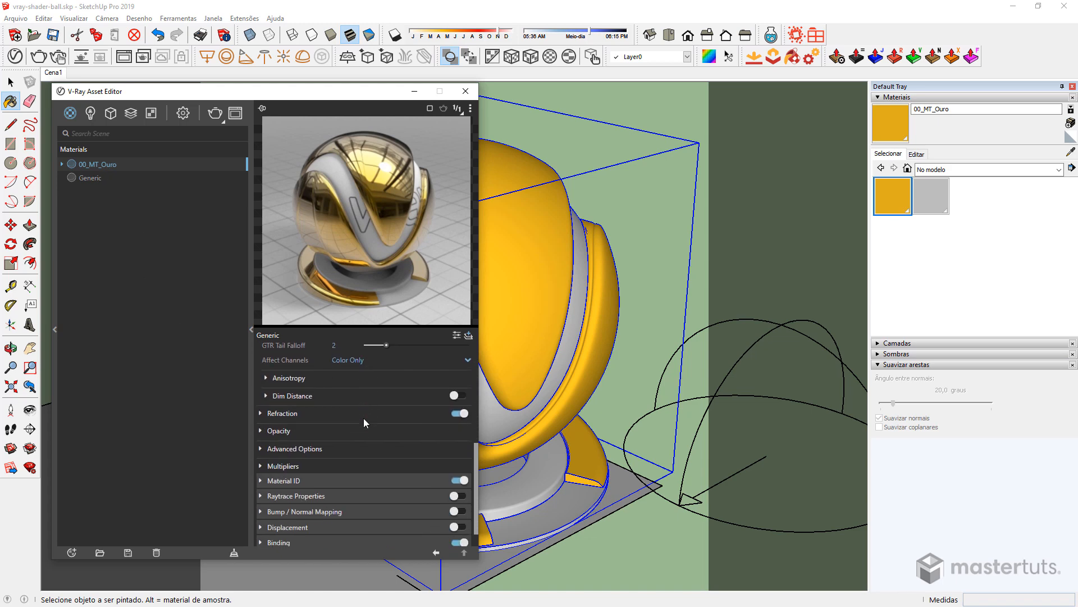
{"action": "scroll", "coordinate": [362, 418], "scroll_direction": "up", "scroll_amount": 8}
{"action": "scroll", "coordinate": [363, 418], "scroll_direction": "up", "scroll_amount": 2}
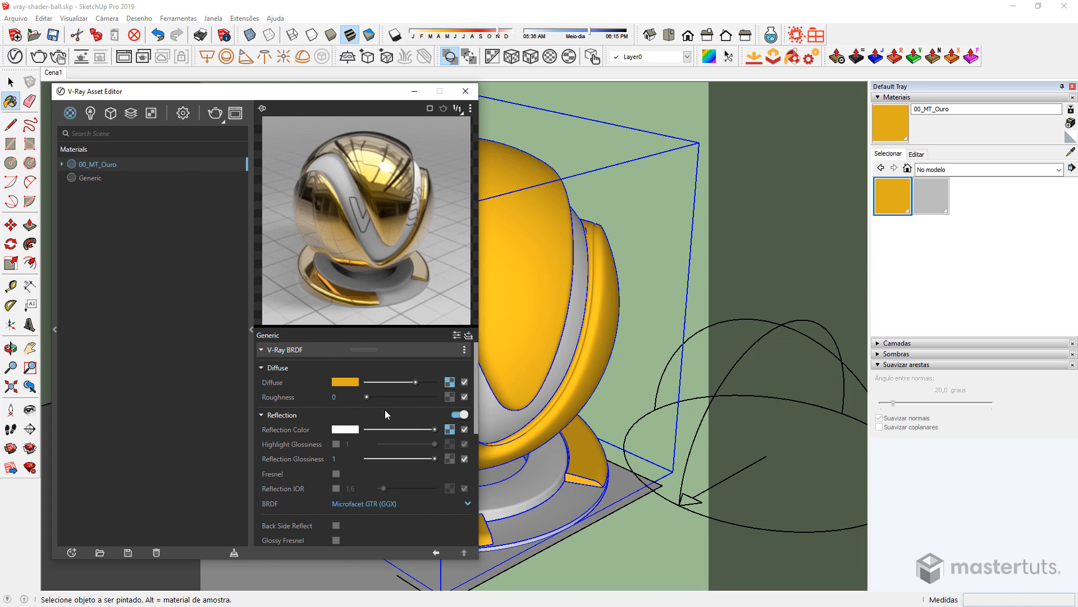
{"action": "scroll", "coordinate": [385, 414], "scroll_direction": "down", "scroll_amount": 8}
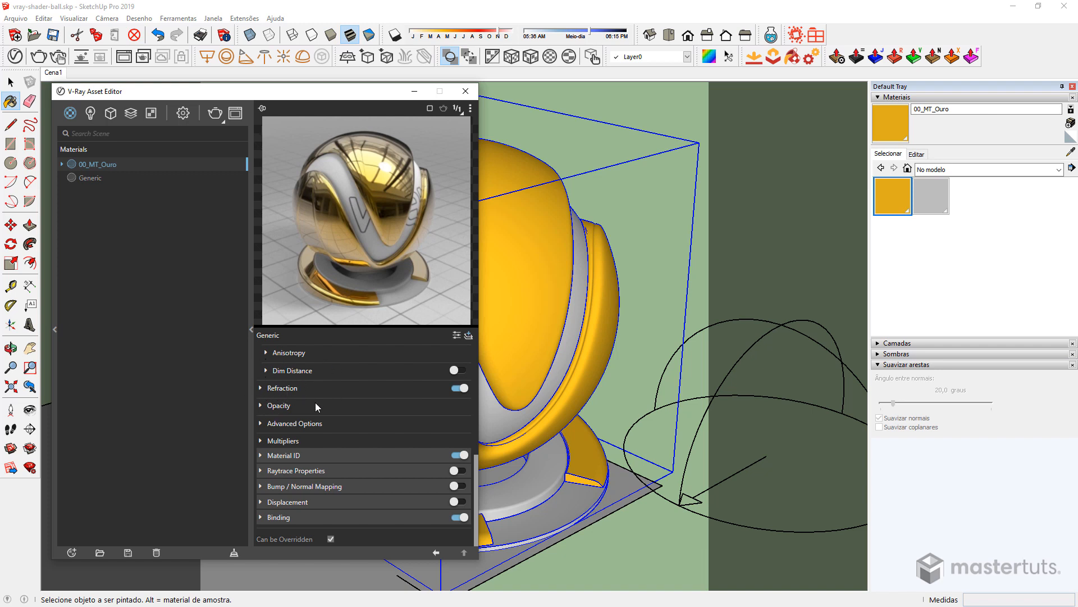
{"action": "scroll", "coordinate": [315, 402], "scroll_direction": "up", "scroll_amount": 3}
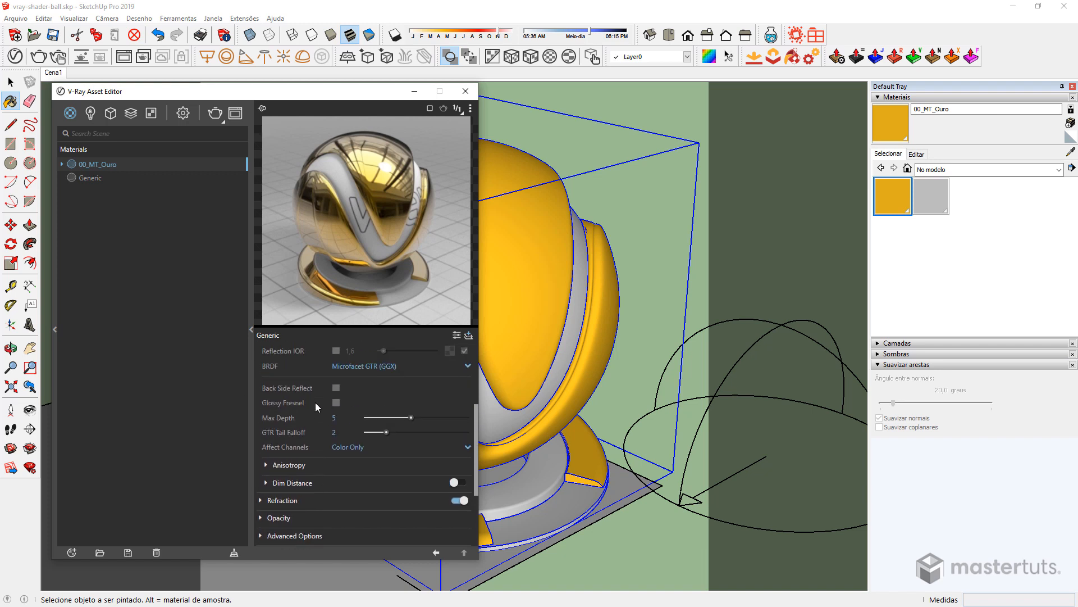
{"action": "scroll", "coordinate": [315, 402], "scroll_direction": "down", "scroll_amount": 3}
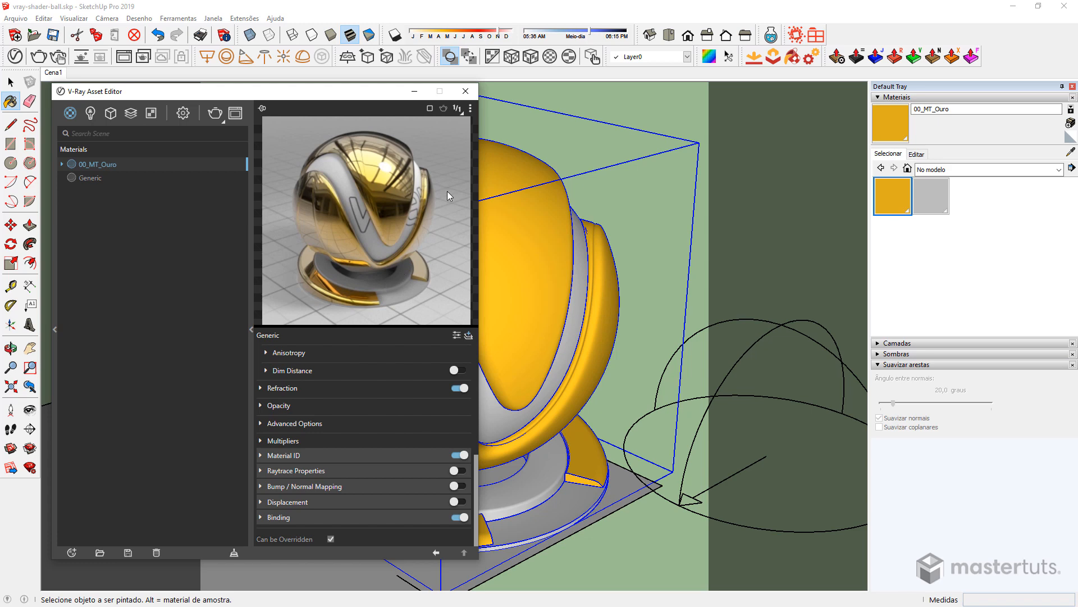
Step: Preview the gold material in the Fabric, Floor, Ground, Subsurface Scattering, Wall and Wall Closeup scenes, and return the preview to Generic
{"action": "left_click", "coordinate": [470, 109]}
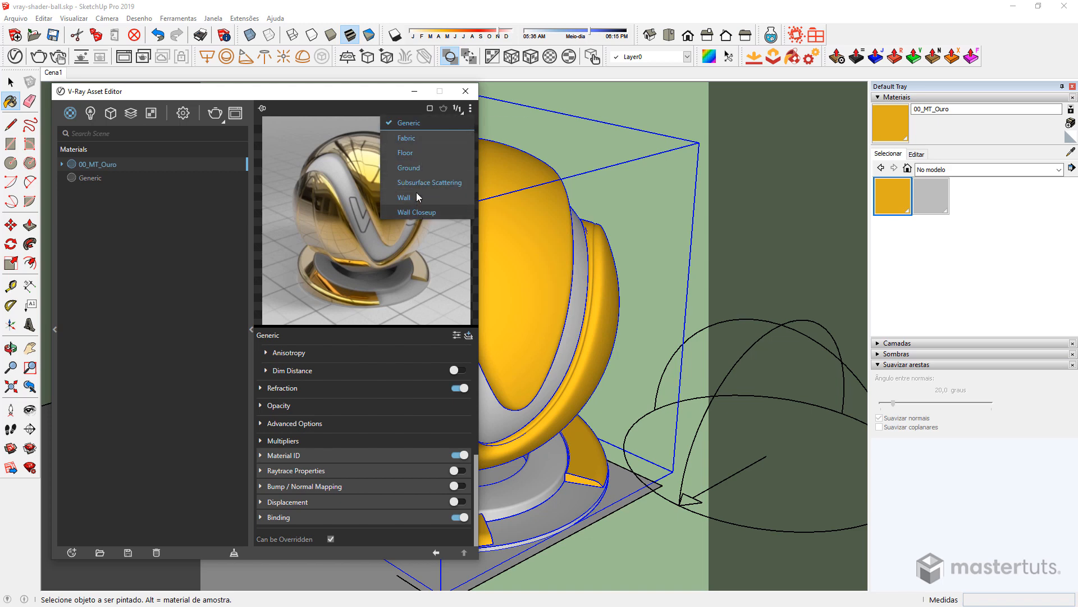
{"action": "left_click", "coordinate": [417, 140]}
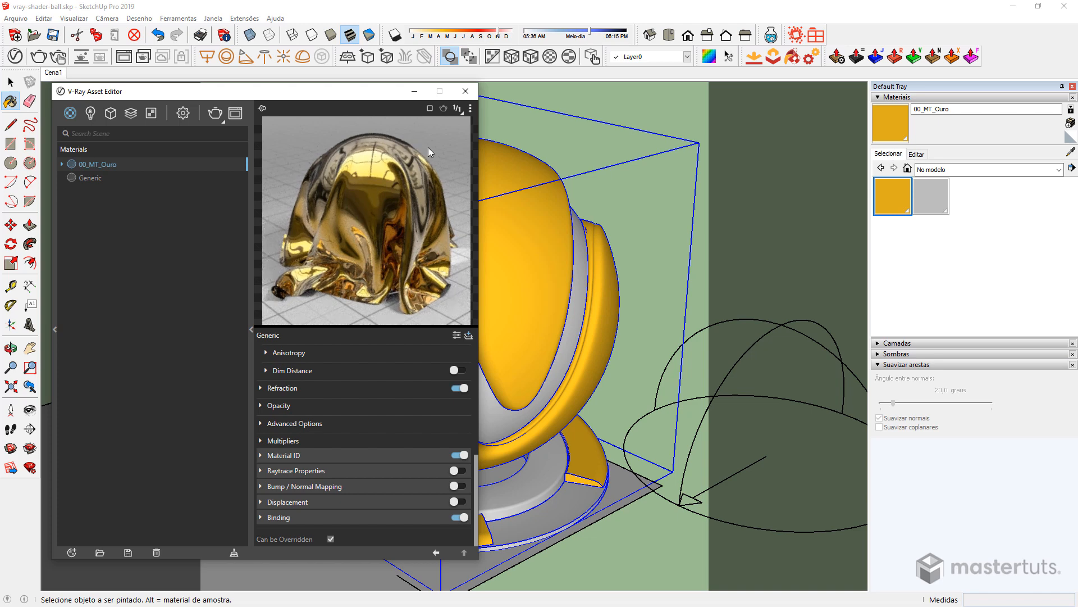
{"action": "left_click", "coordinate": [470, 111]}
{"action": "left_click", "coordinate": [440, 153]}
{"action": "left_click", "coordinate": [470, 108]}
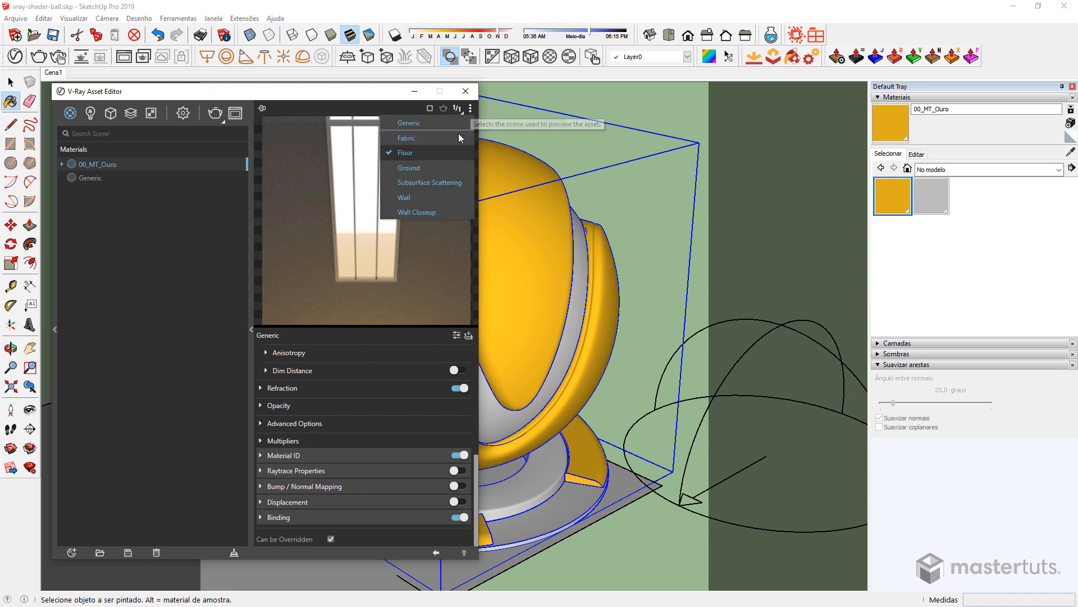
{"action": "left_click", "coordinate": [427, 168]}
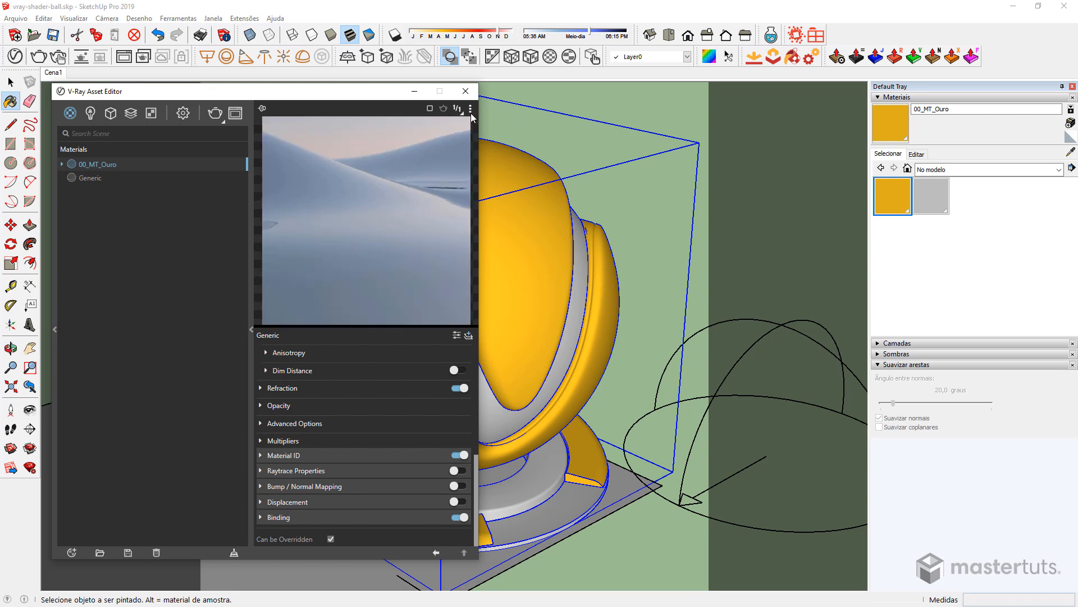
{"action": "left_click", "coordinate": [470, 109]}
{"action": "left_click", "coordinate": [430, 180]}
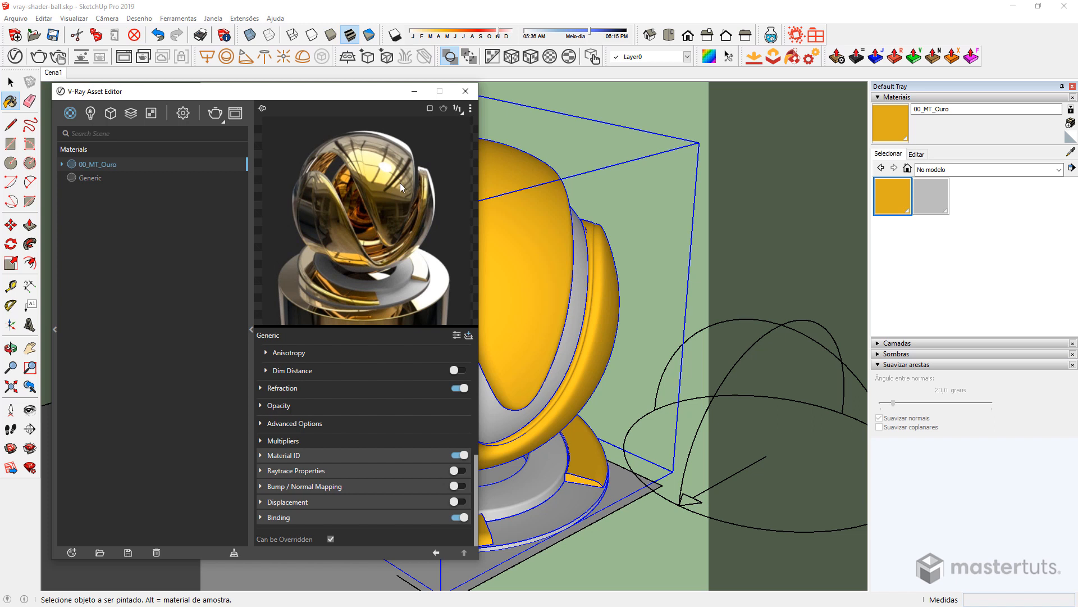
{"action": "left_click", "coordinate": [471, 110]}
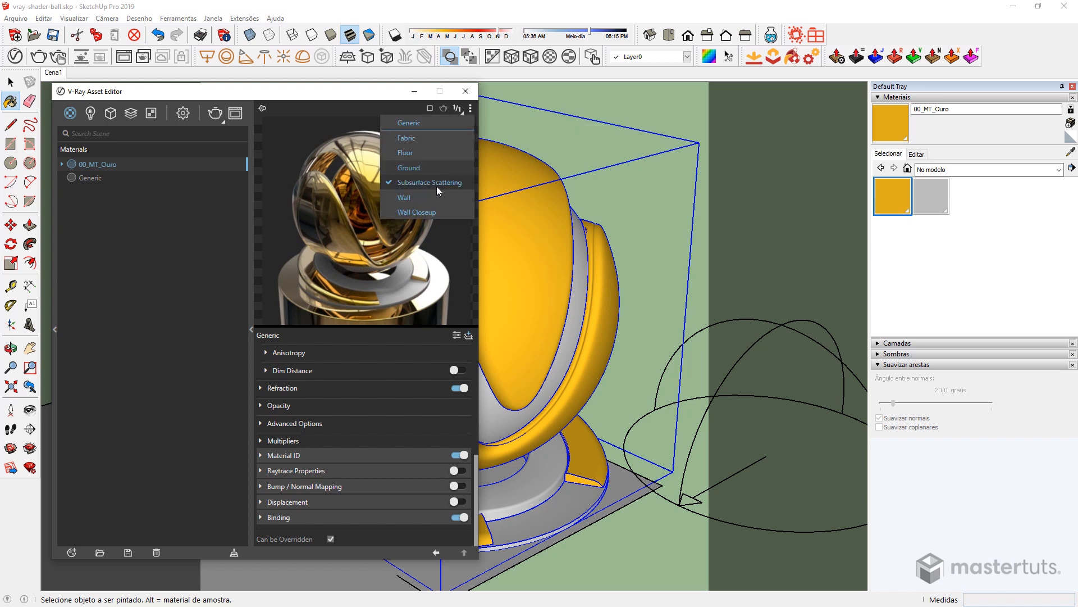
{"action": "left_click", "coordinate": [430, 197]}
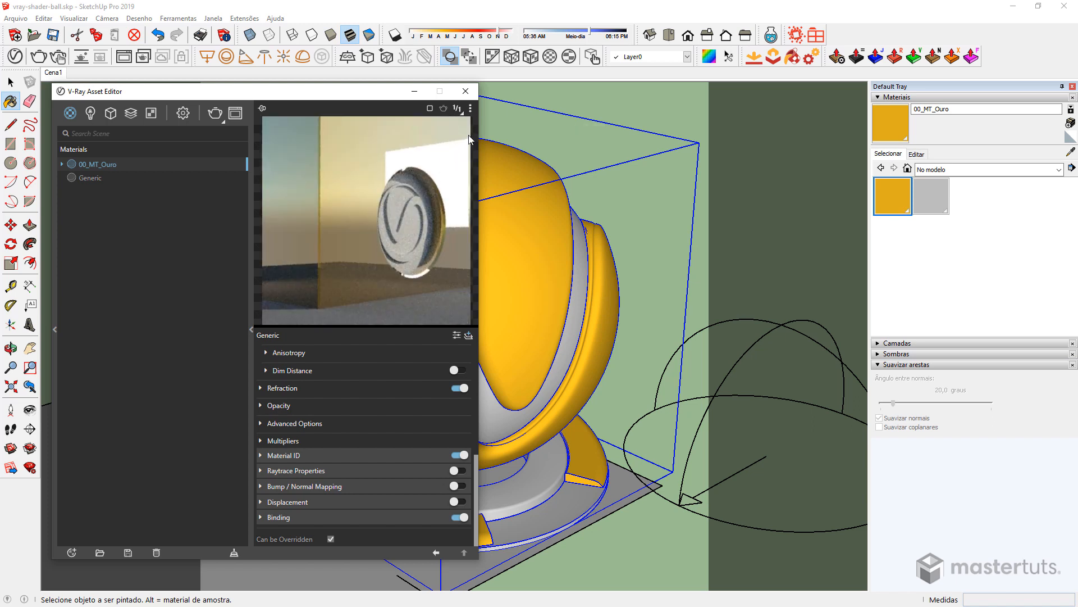
{"action": "left_click", "coordinate": [471, 109]}
{"action": "left_click", "coordinate": [415, 212]}
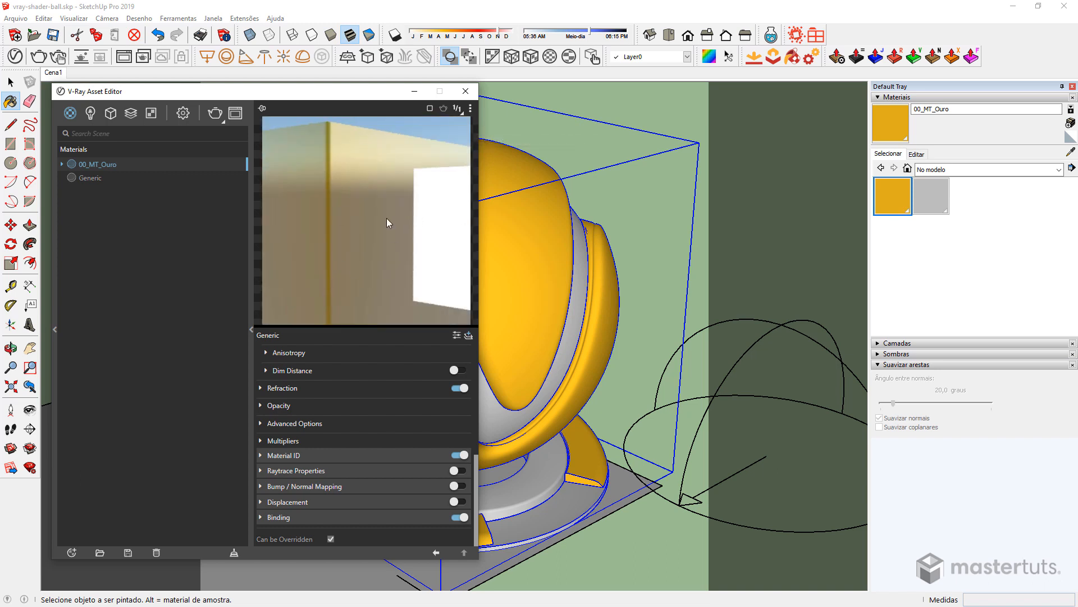
{"action": "left_click", "coordinate": [471, 109]}
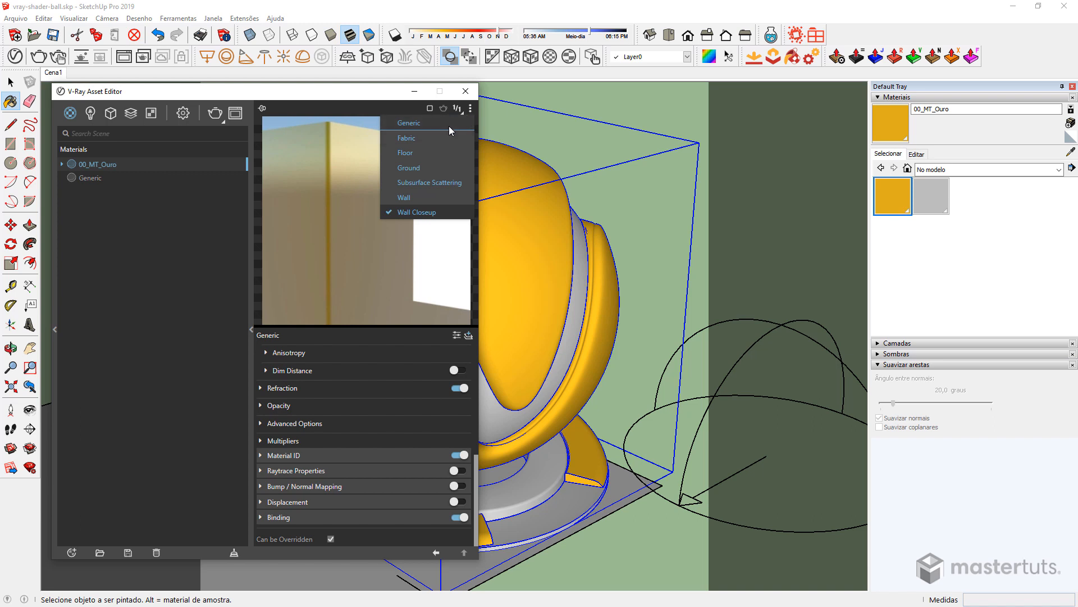
{"action": "left_click", "coordinate": [449, 125]}
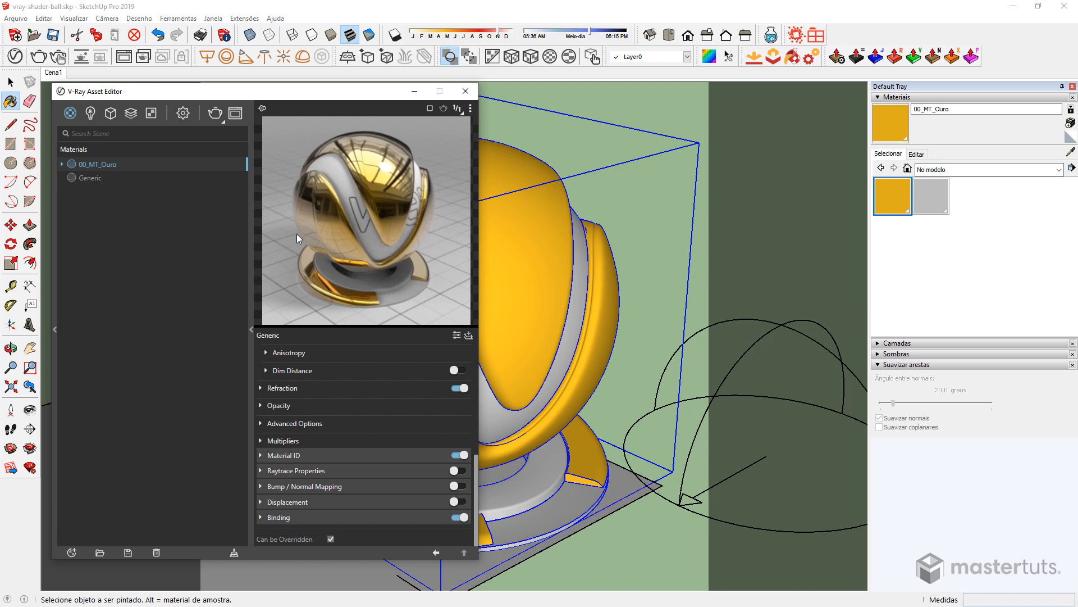
Step: Create a new Generic material and name it 00_MT_Piso
{"action": "left_click", "coordinate": [70, 555]}
{"action": "mouse_move", "coordinate": [87, 542]}
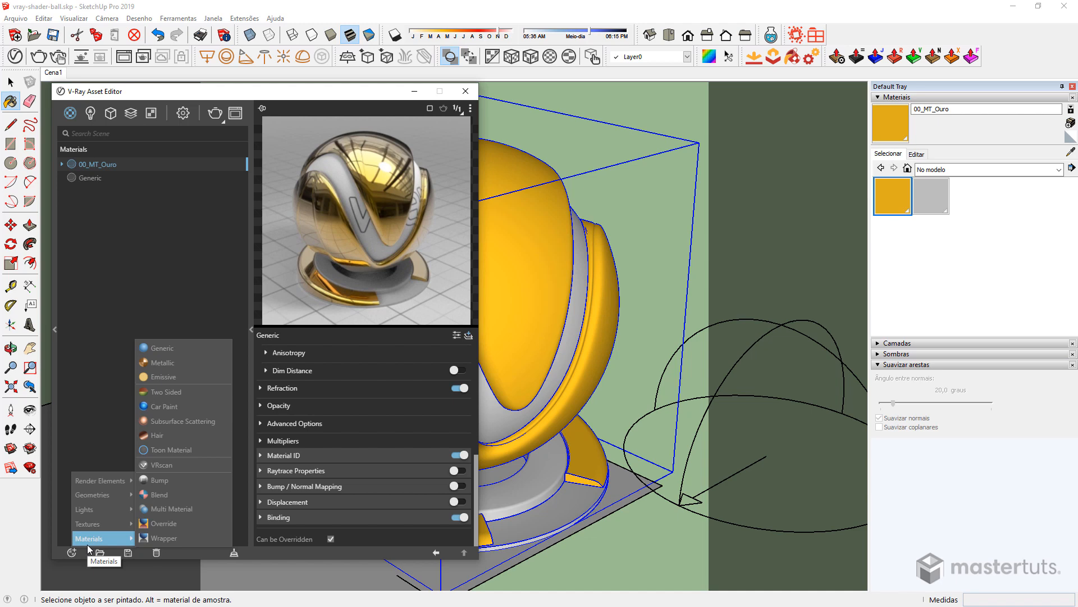
{"action": "left_click", "coordinate": [180, 344]}
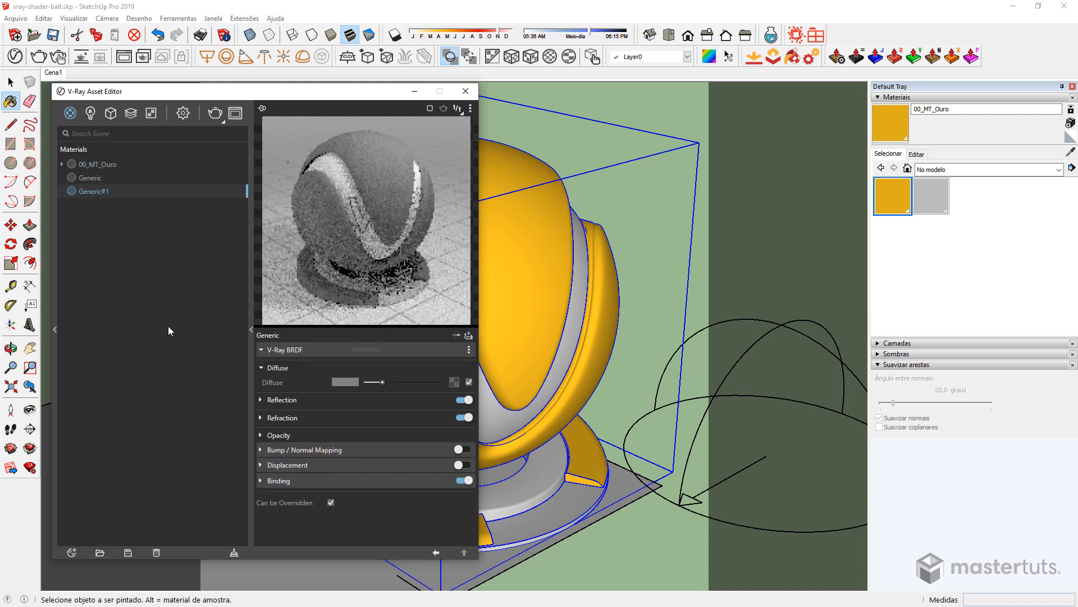
{"action": "left_click", "coordinate": [108, 192]}
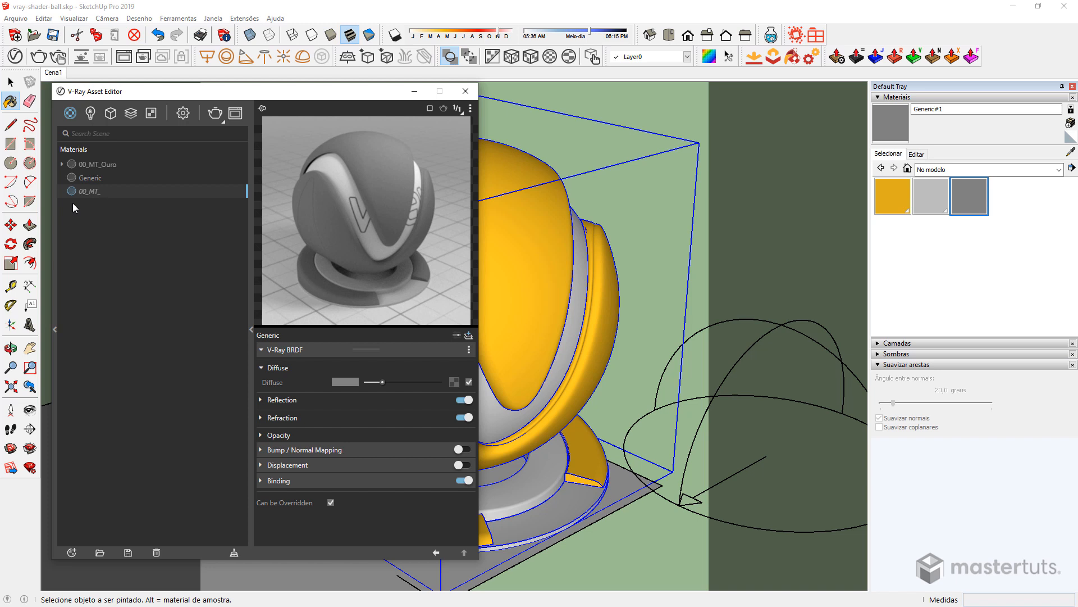
{"action": "type", "text": "00_MT_Piso"}
{"action": "key", "text": "Return"}
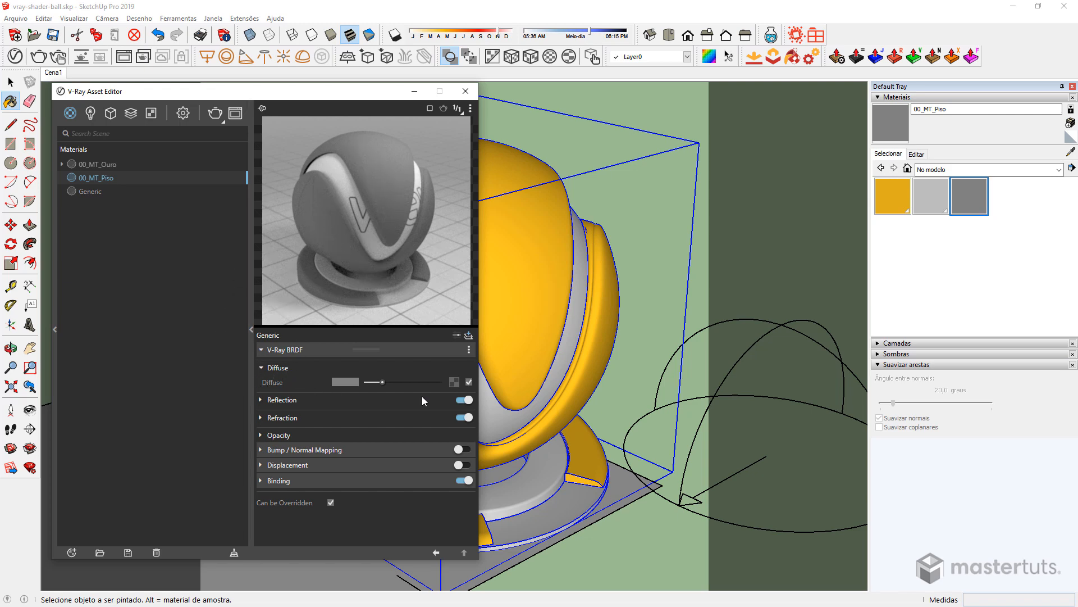
Step: Load Concrete Floor_baseColor.png as a Bitmap texture in the Diffuse slot of 00_MT_Piso and return to the material's parameters
{"action": "left_click", "coordinate": [454, 382]}
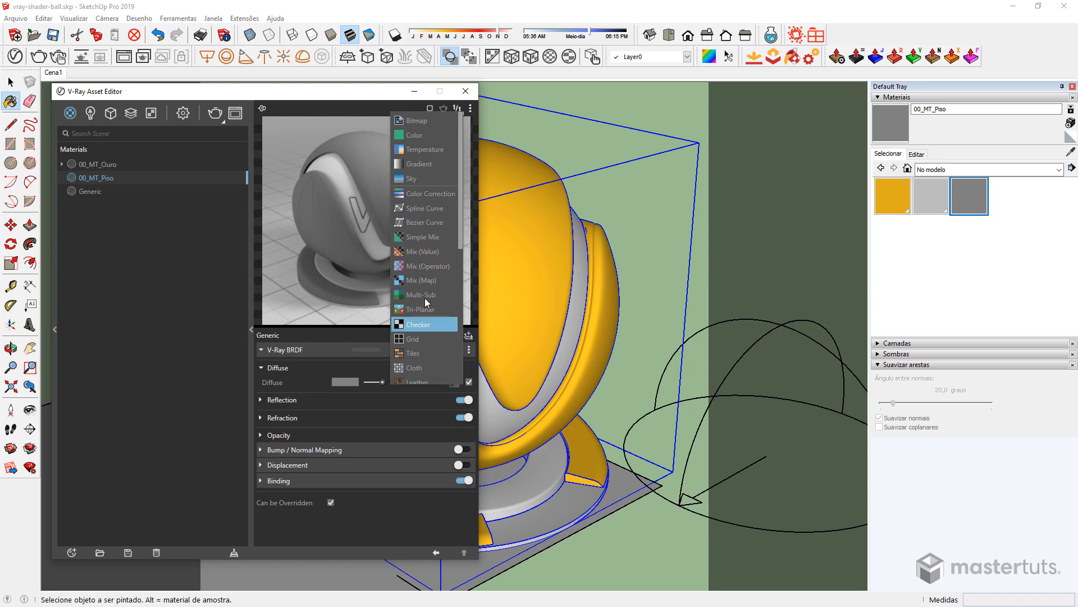
{"action": "left_click", "coordinate": [421, 123]}
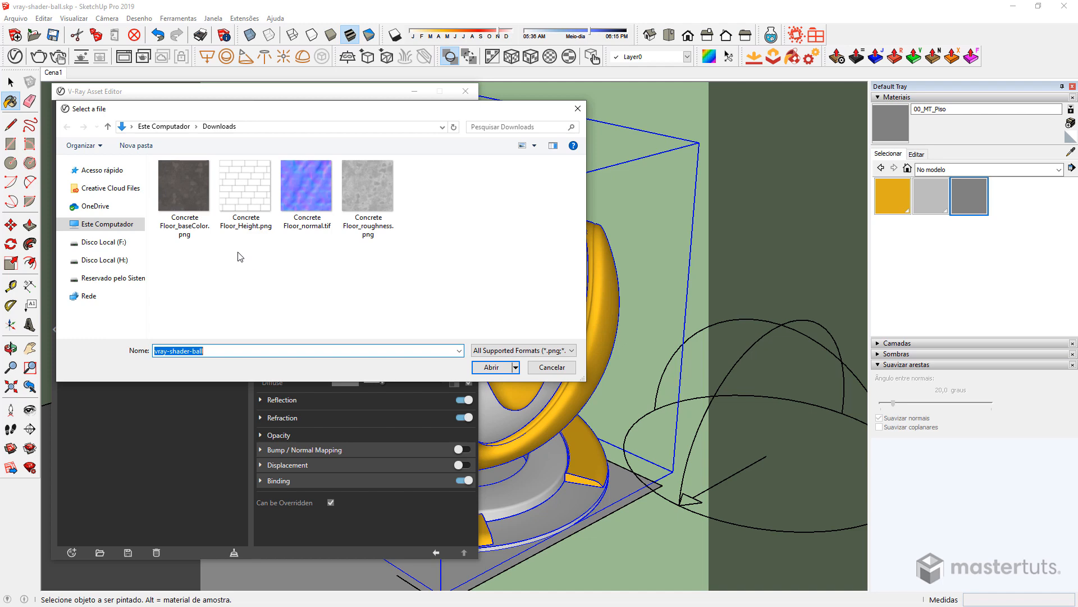
{"action": "left_click", "coordinate": [188, 181]}
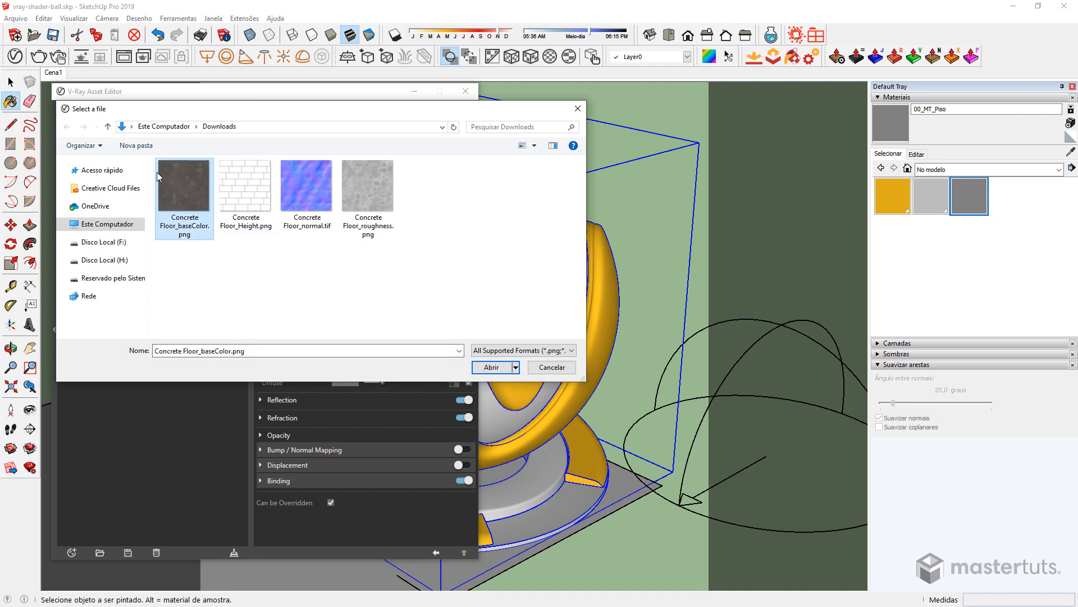
{"action": "left_click", "coordinate": [494, 367]}
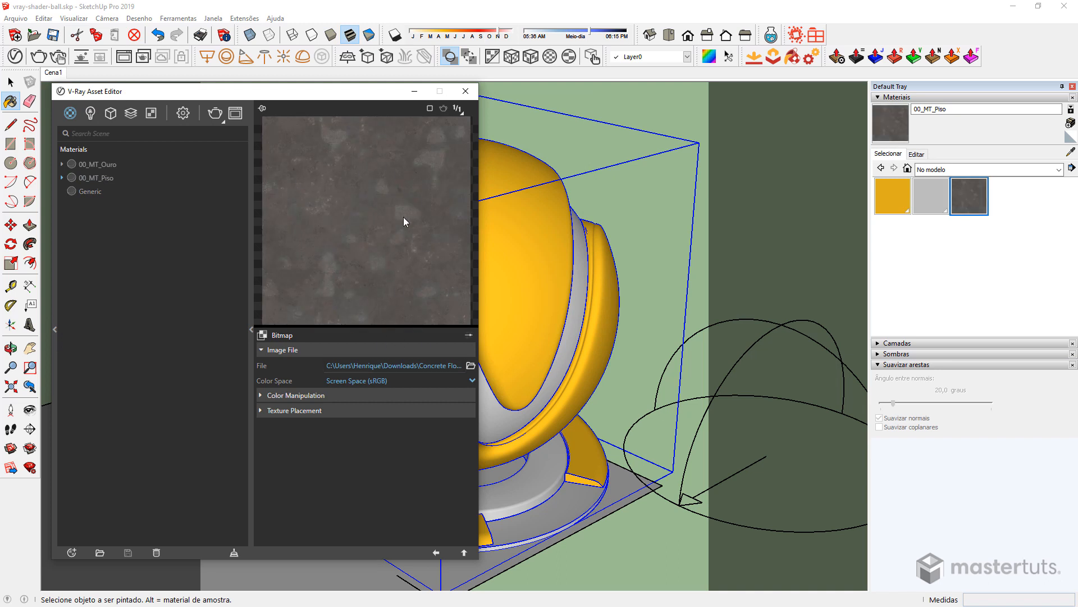
{"action": "left_click", "coordinate": [437, 554]}
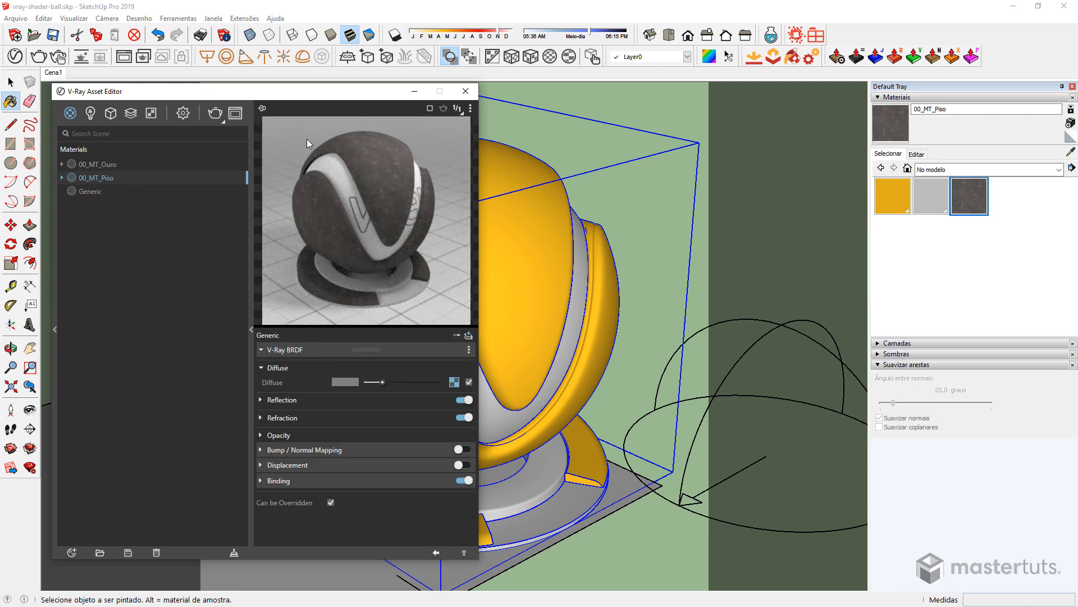
Step: Switch the material preview to the Floor scene and lock it on 00_MT_Piso
{"action": "left_click", "coordinate": [264, 107]}
{"action": "left_click", "coordinate": [264, 105]}
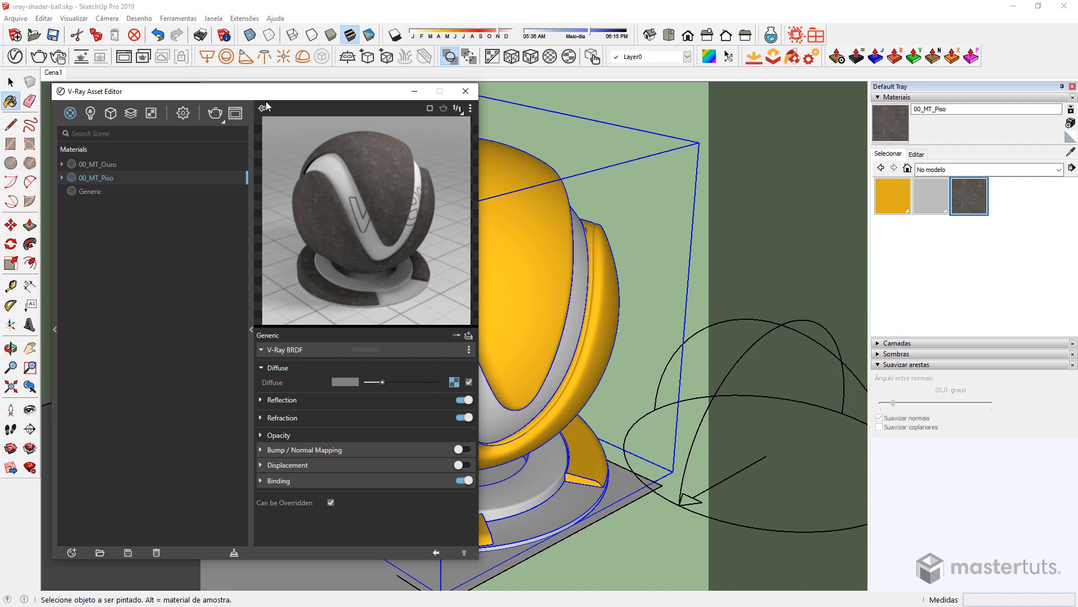
{"action": "left_click", "coordinate": [471, 108]}
{"action": "left_click", "coordinate": [409, 150]}
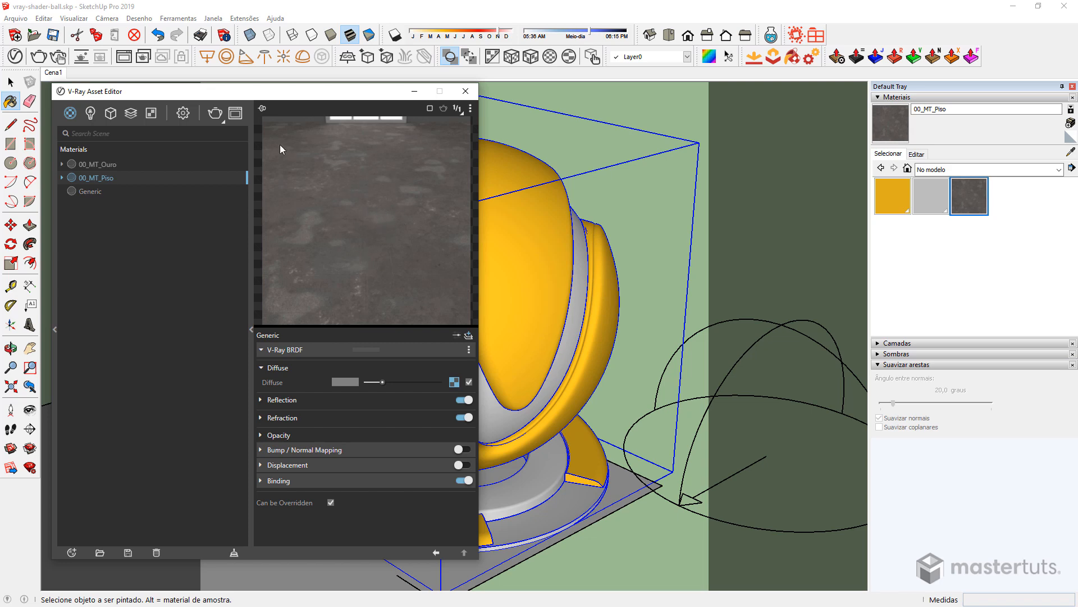
{"action": "left_click", "coordinate": [262, 108]}
Step: Rename the Bitmap texture under 00_MT_Piso as Diffuse and return to the material's parameters
{"action": "left_click", "coordinate": [454, 382]}
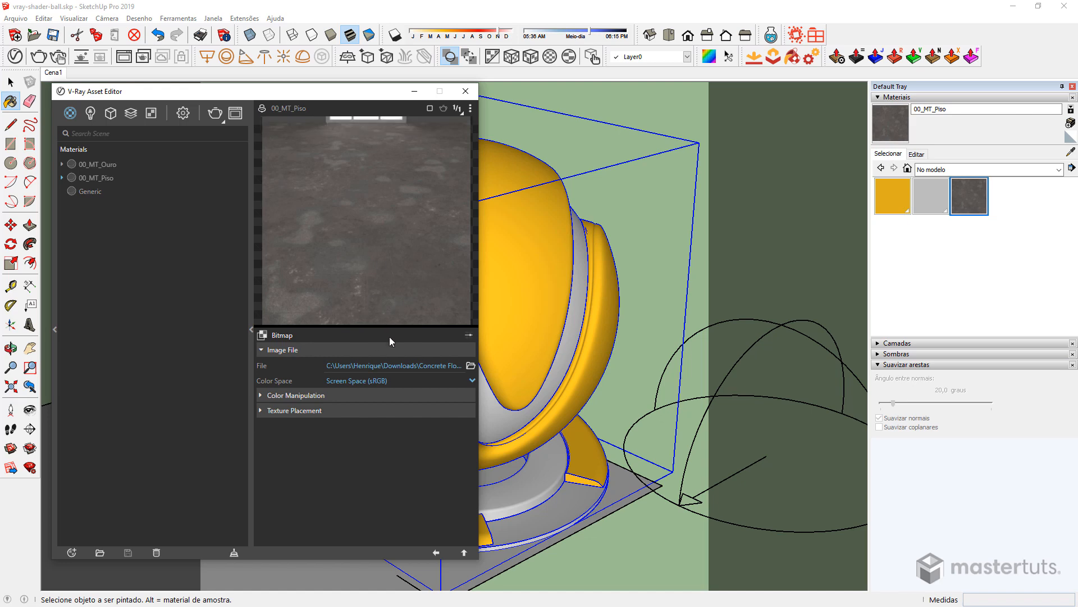
{"action": "left_click", "coordinate": [61, 177]}
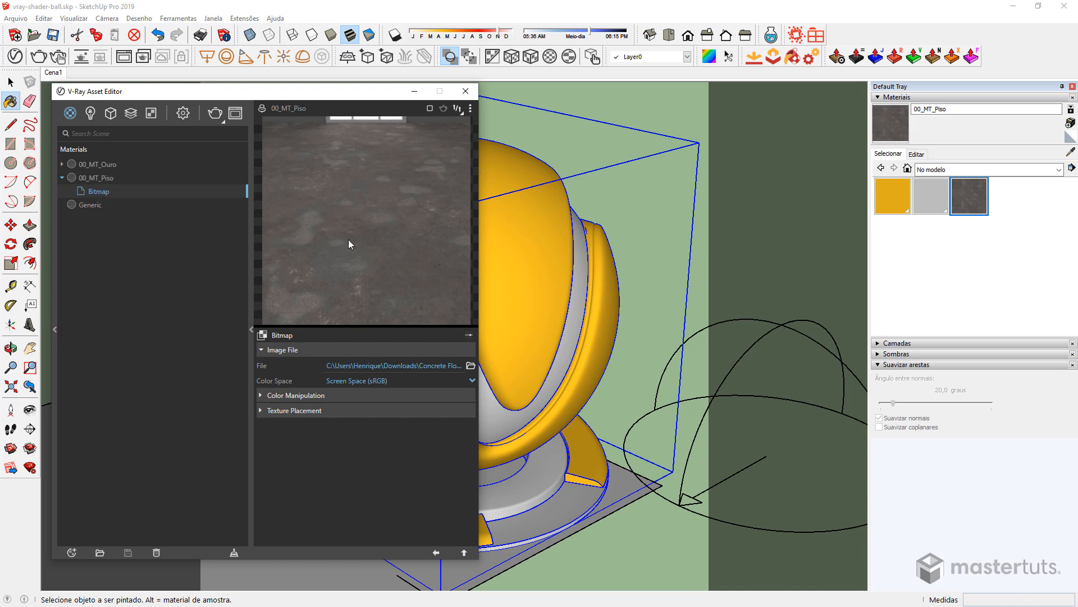
{"action": "double_click", "coordinate": [94, 192]}
{"action": "type", "text": "Diffuse"}
{"action": "left_click", "coordinate": [436, 553]}
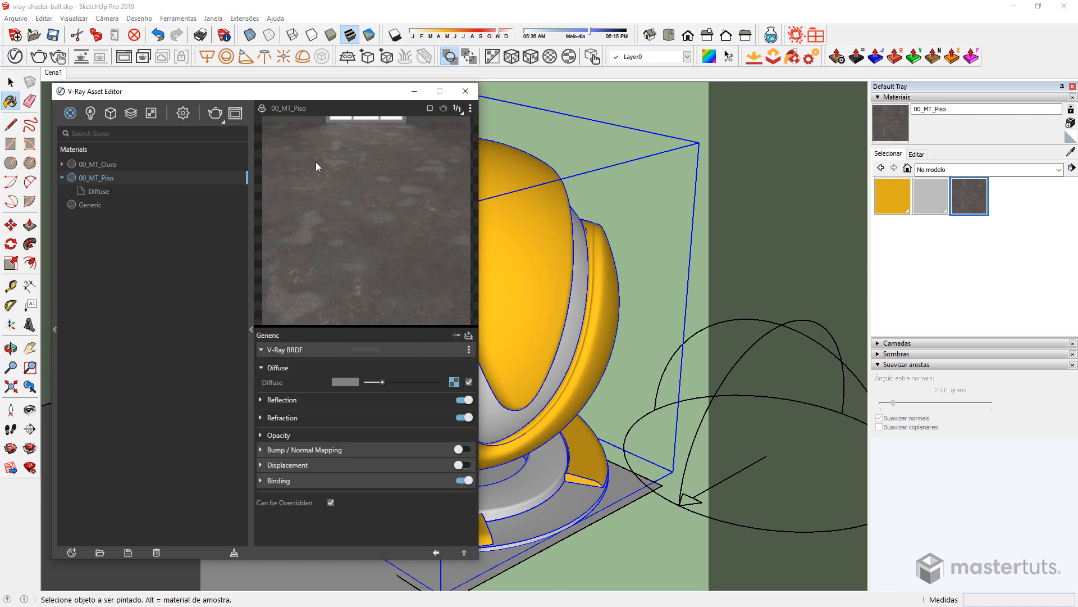
Step: Set the Reflection Color of 00_MT_Piso to white and its Reflection Glossiness to 0,5
{"action": "left_click", "coordinate": [262, 399]}
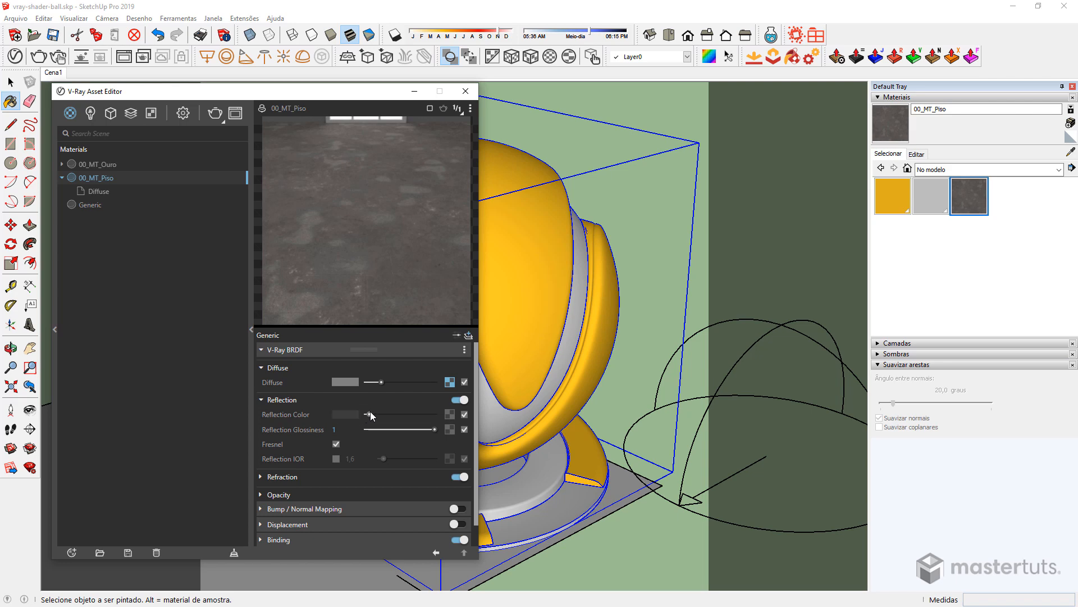
{"action": "left_click_drag", "start_coordinate": [369, 414], "coordinate": [434, 414]}
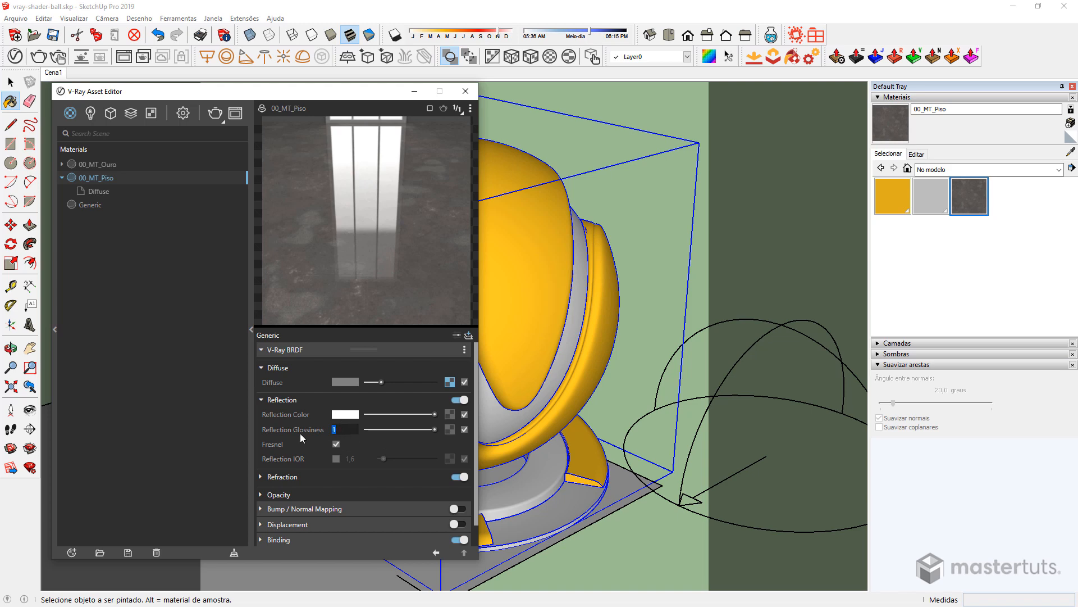
{"action": "type", "text": ",5"}
{"action": "key", "text": "Return"}
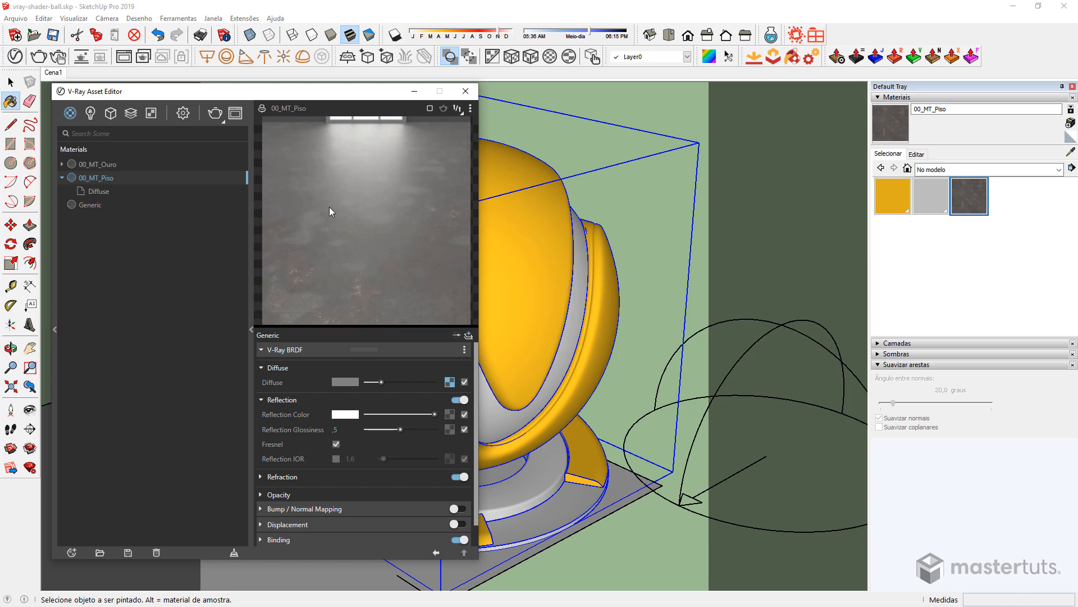
Step: Load Concrete Floor_roughness.png as a Bitmap texture in the Reflection Glossiness slot of 00_MT_Piso
{"action": "left_click", "coordinate": [450, 429]}
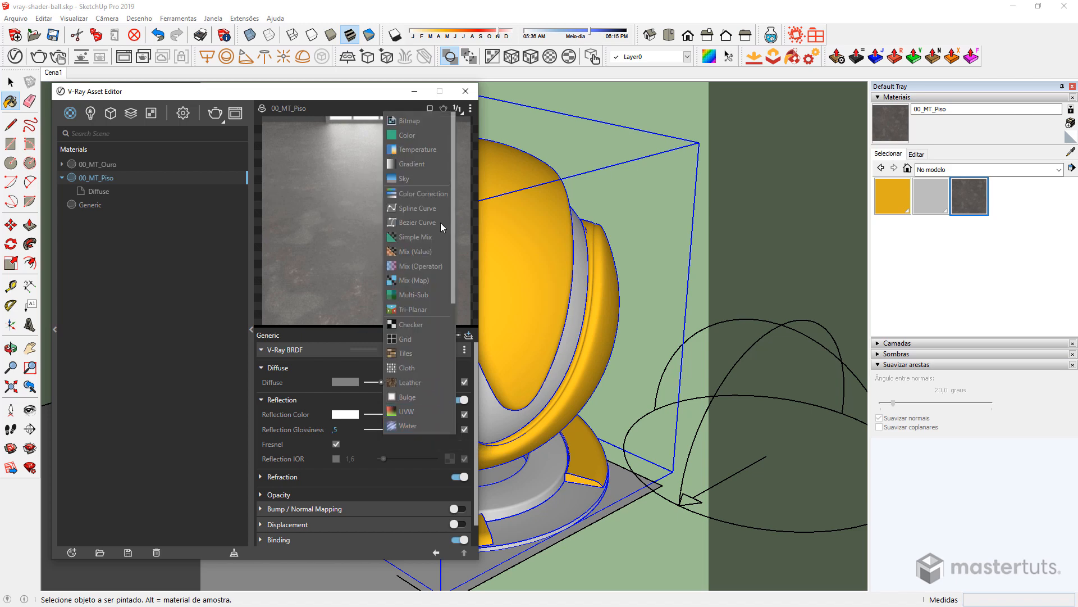
{"action": "left_click", "coordinate": [408, 121]}
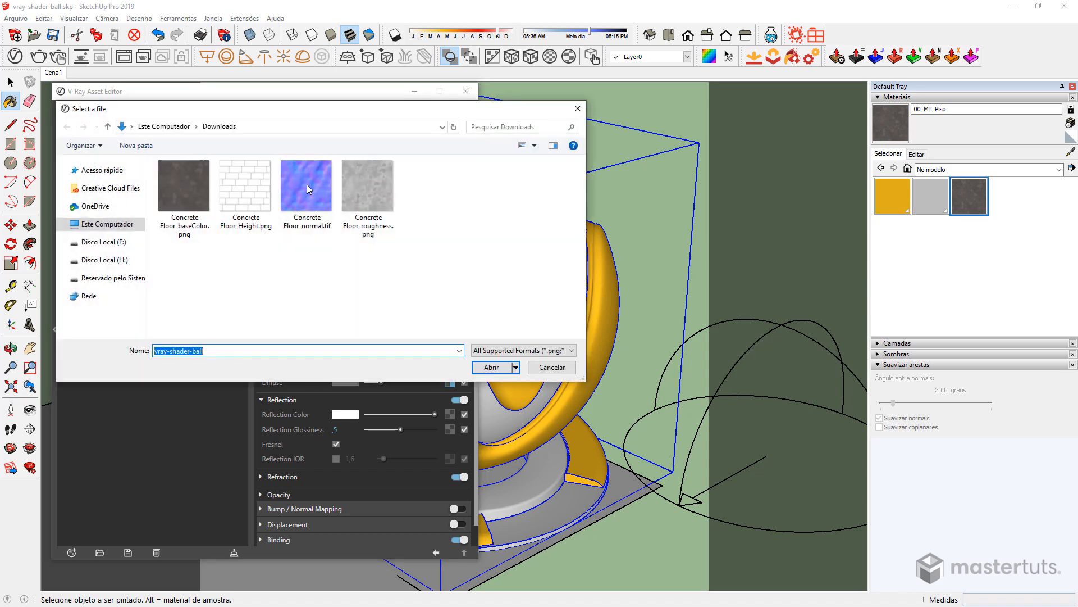
{"action": "left_click", "coordinate": [368, 194]}
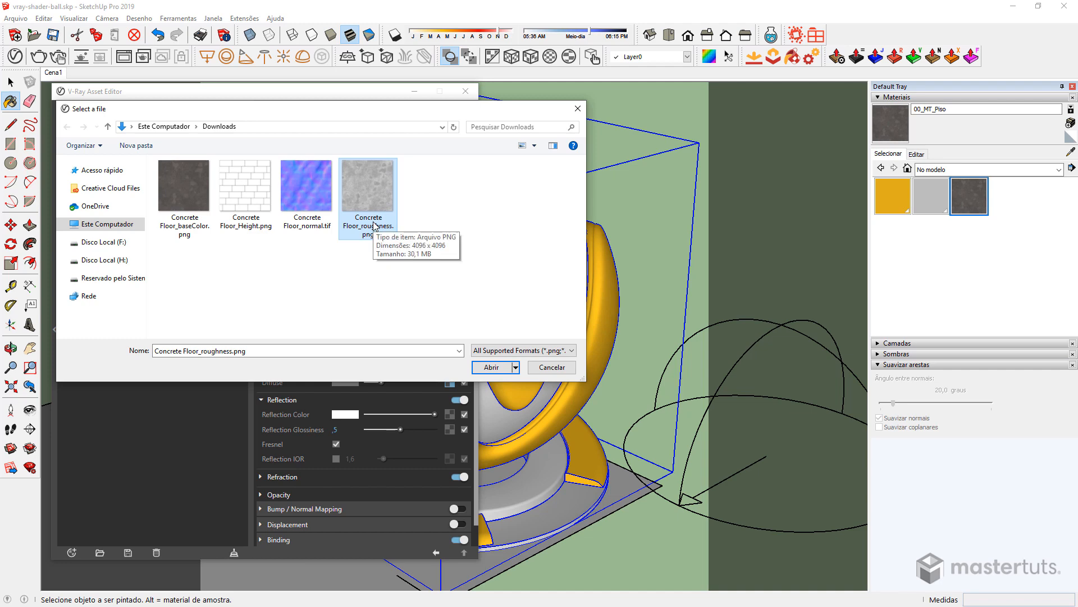
{"action": "left_click", "coordinate": [488, 367]}
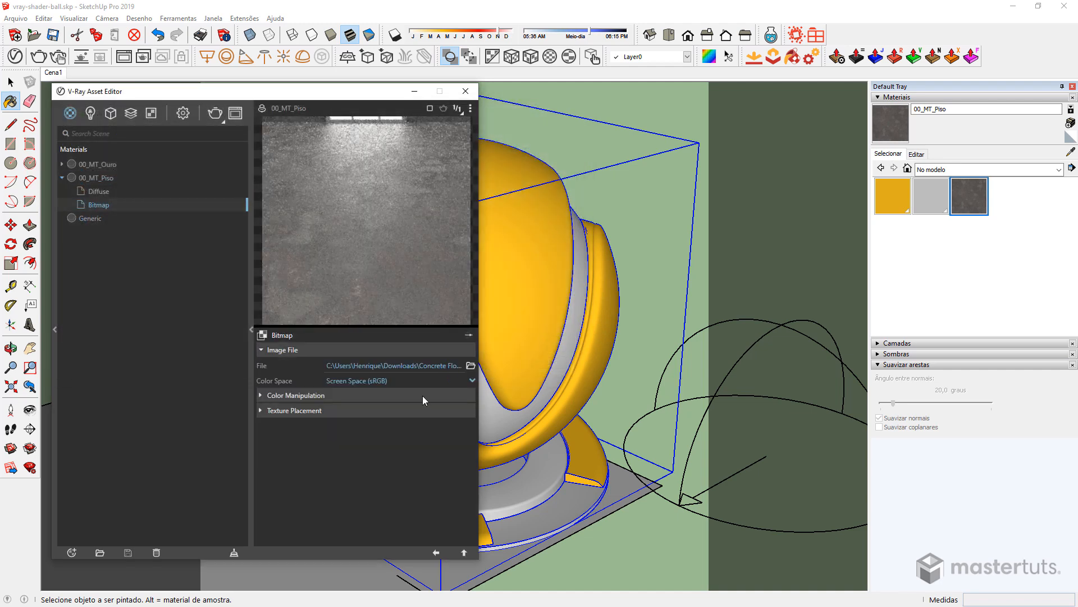
Step: Set the roughness bitmap to Rendering Space (Linear) with Invert Texture and Invert Alpha enabled, and return to the material's parameters
{"action": "left_click", "coordinate": [372, 381]}
{"action": "left_click", "coordinate": [373, 408]}
{"action": "left_click", "coordinate": [261, 396]}
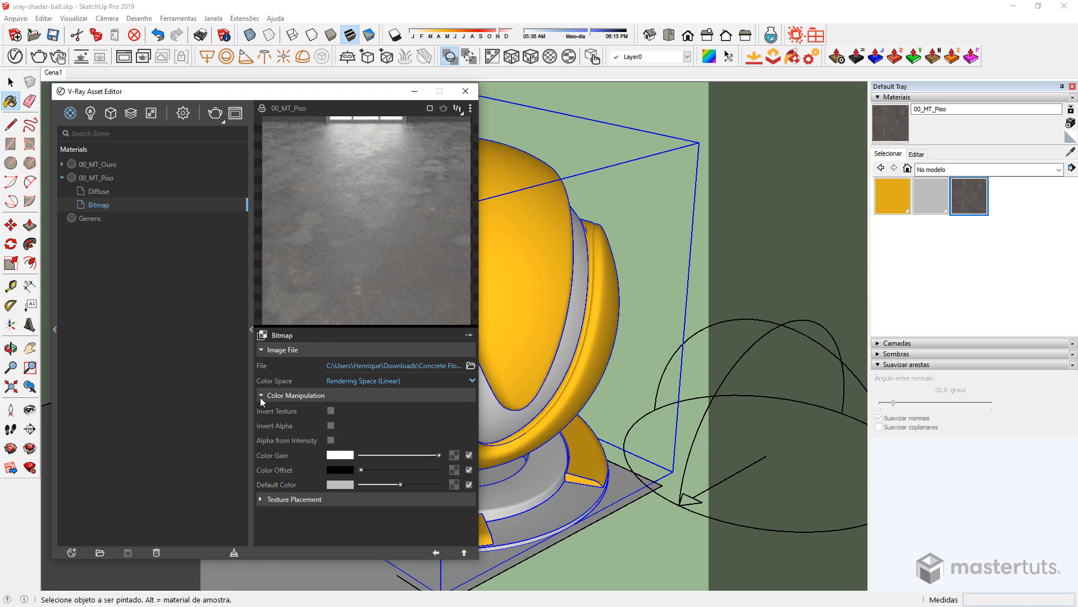
{"action": "left_click", "coordinate": [332, 411]}
{"action": "left_click", "coordinate": [332, 424]}
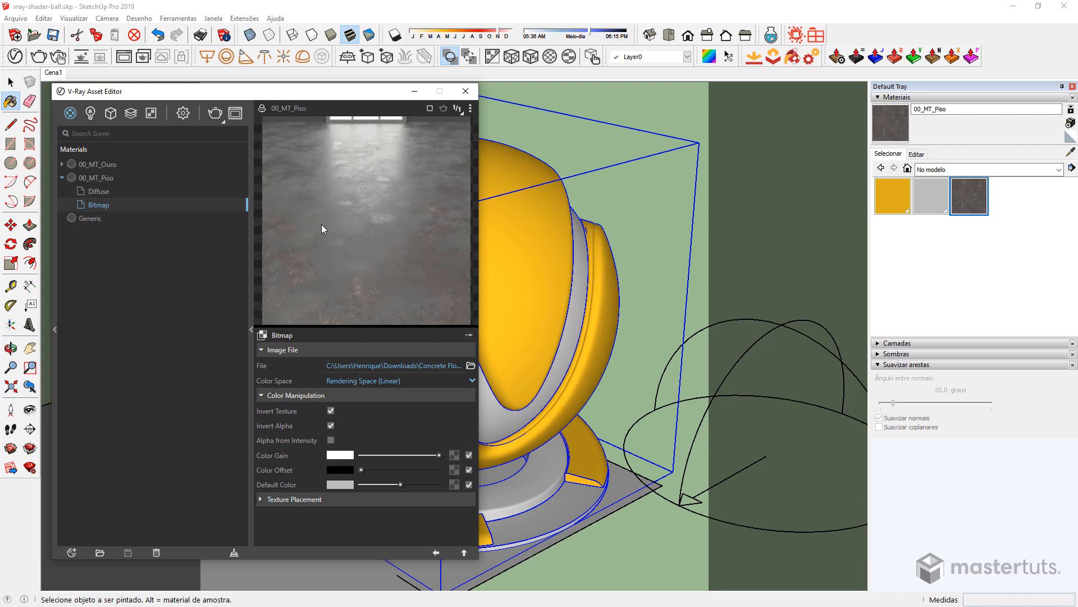
{"action": "left_click", "coordinate": [435, 552]}
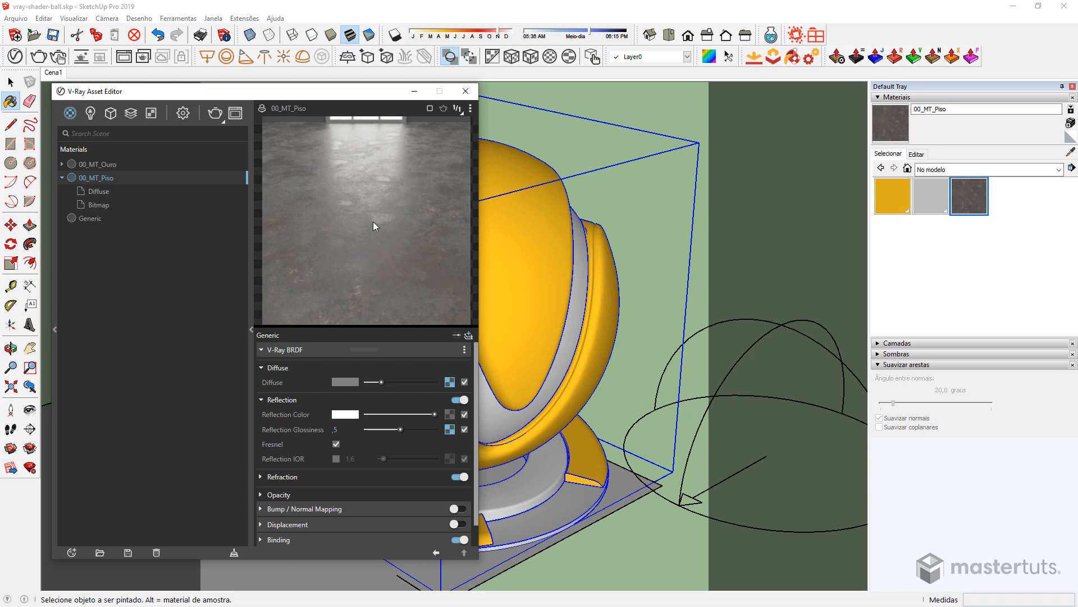
Step: Enable Bump / Normal Mapping on 00_MT_Piso and load Concrete Floor_normal.tif as a Bitmap texture in its map slot
{"action": "left_click", "coordinate": [330, 351]}
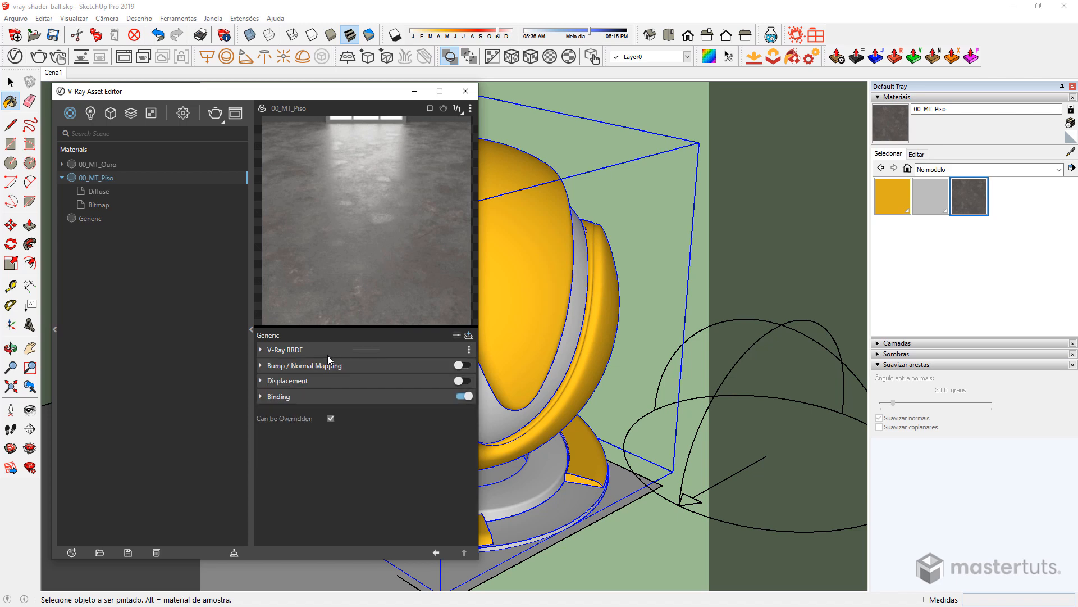
{"action": "left_click", "coordinate": [264, 366]}
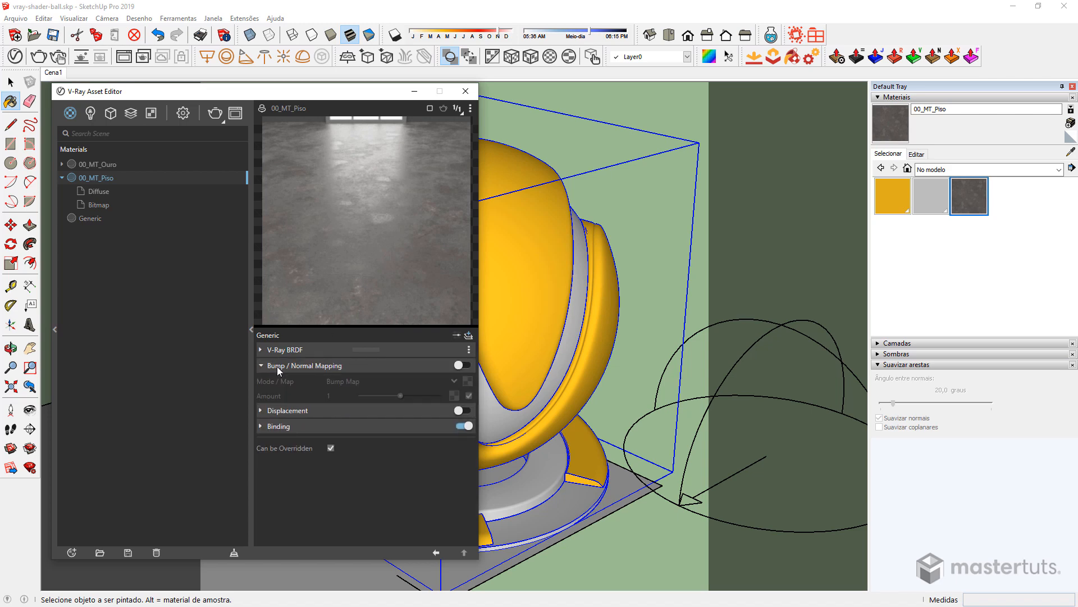
{"action": "left_click", "coordinate": [465, 365]}
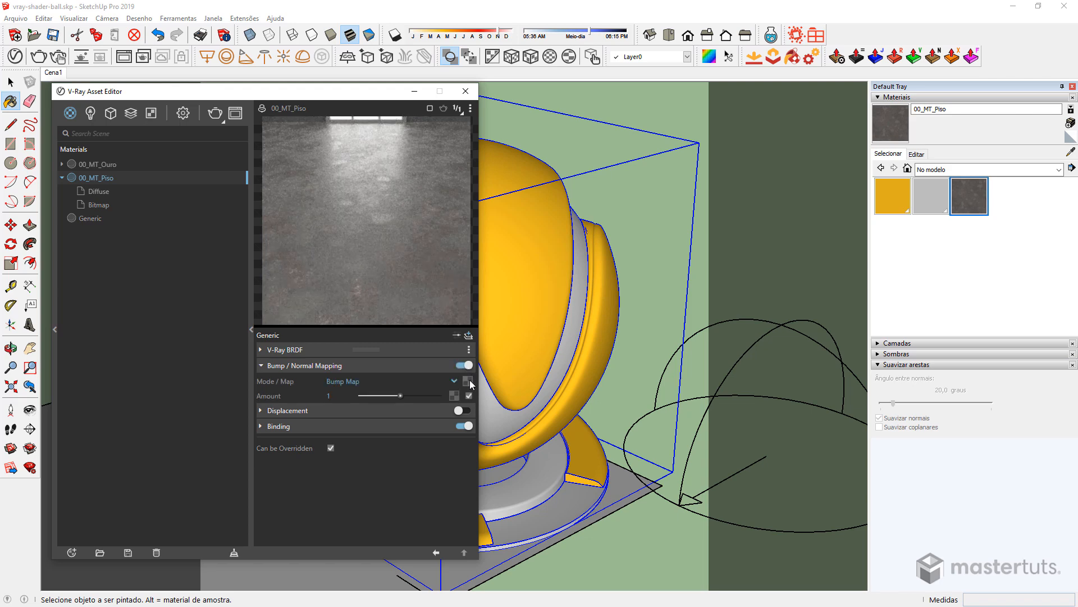
{"action": "left_click", "coordinate": [470, 383]}
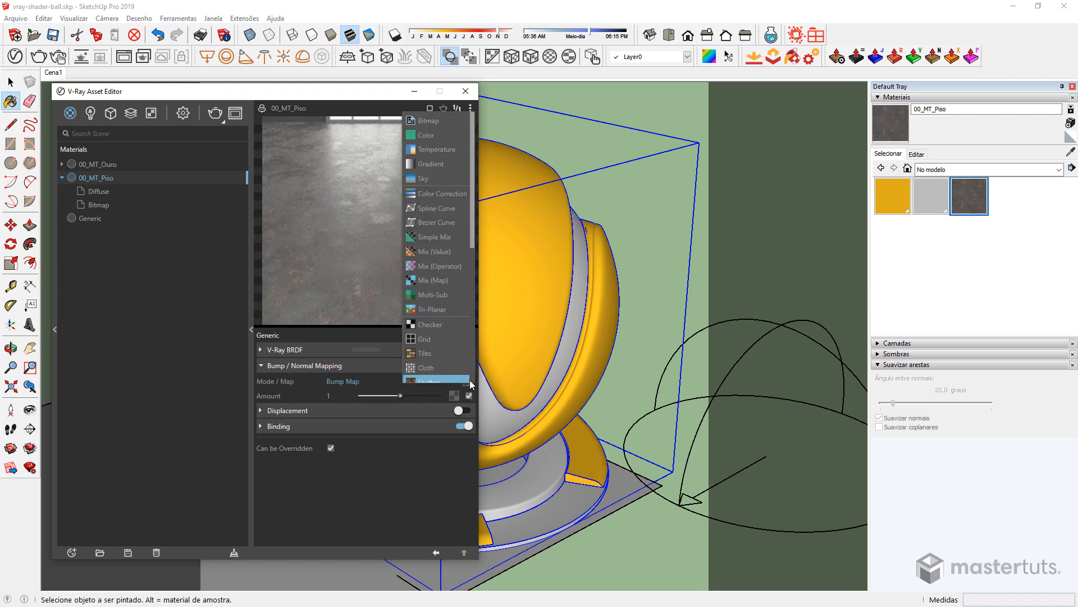
{"action": "left_click", "coordinate": [446, 121]}
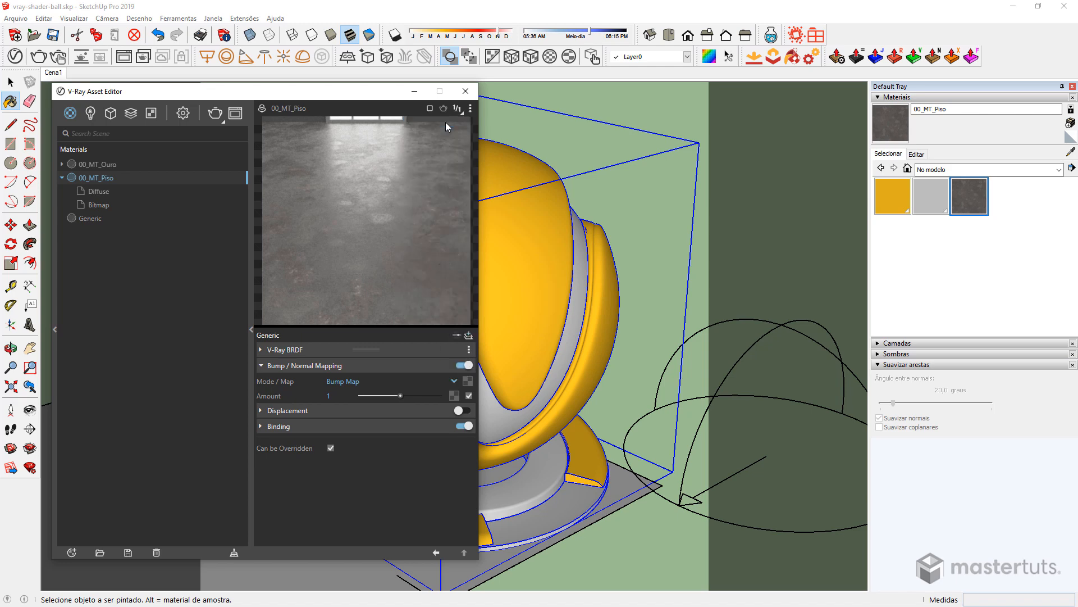
{"action": "left_click", "coordinate": [315, 186]}
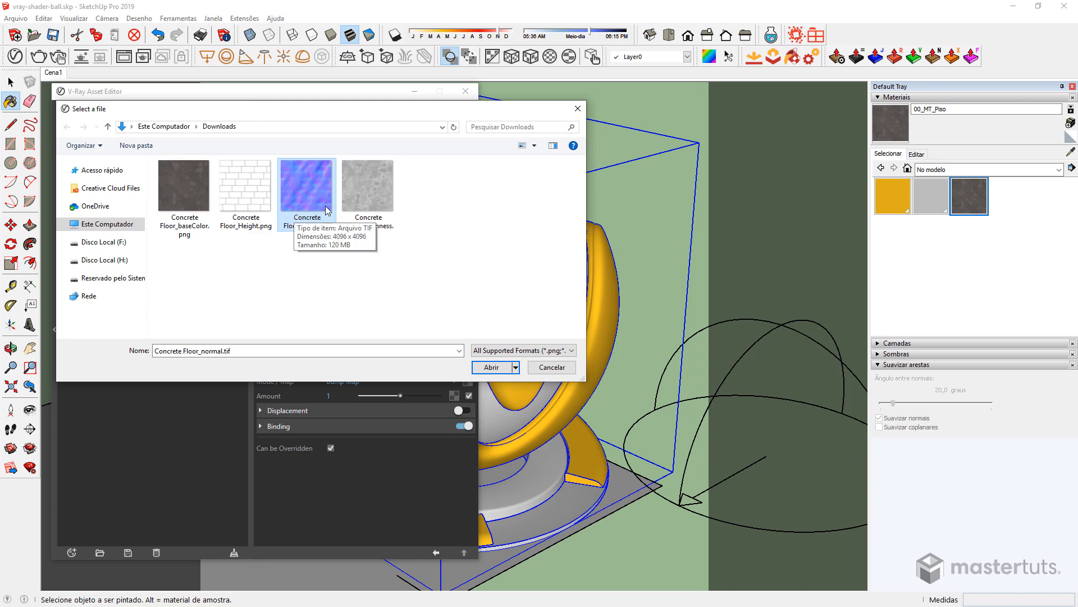
{"action": "left_click", "coordinate": [491, 367]}
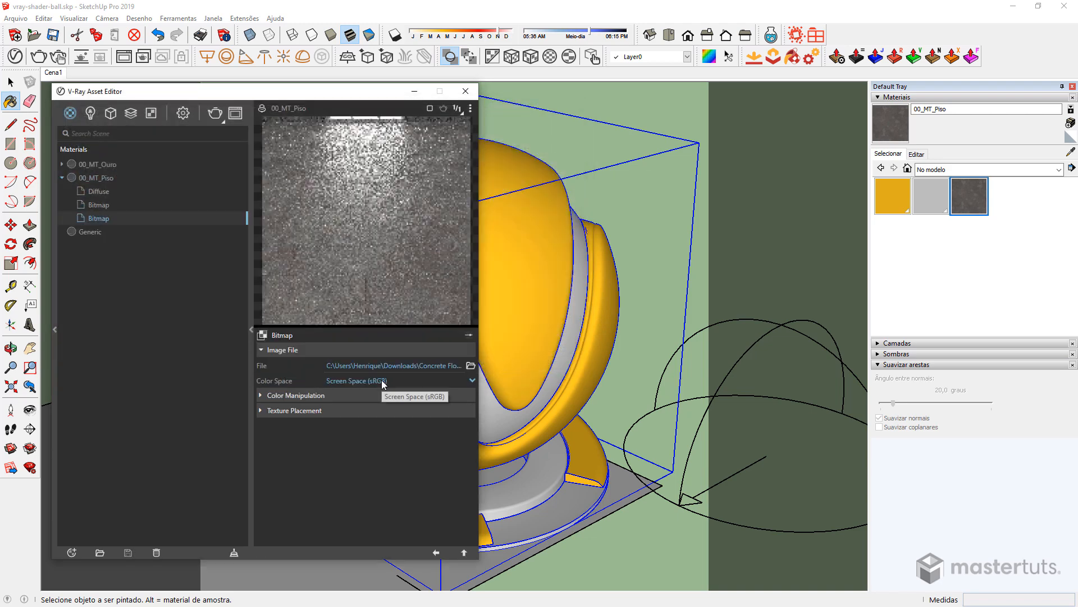
Step: Set the normal bitmap's color space to Rendering Space (Linear) and its filter type to No Filter
{"action": "left_click", "coordinate": [383, 380]}
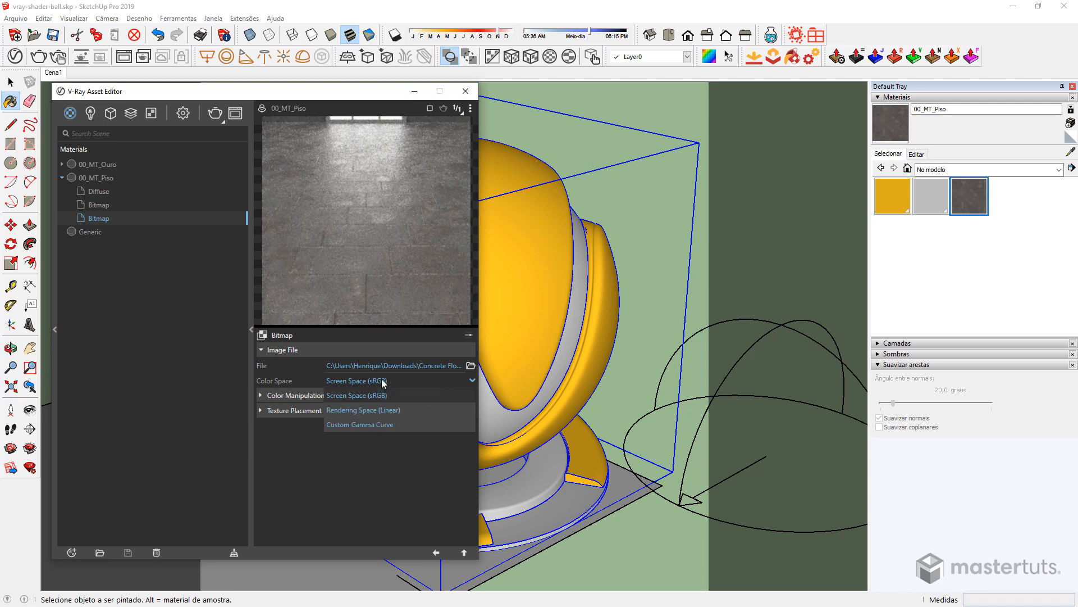
{"action": "left_click", "coordinate": [382, 409]}
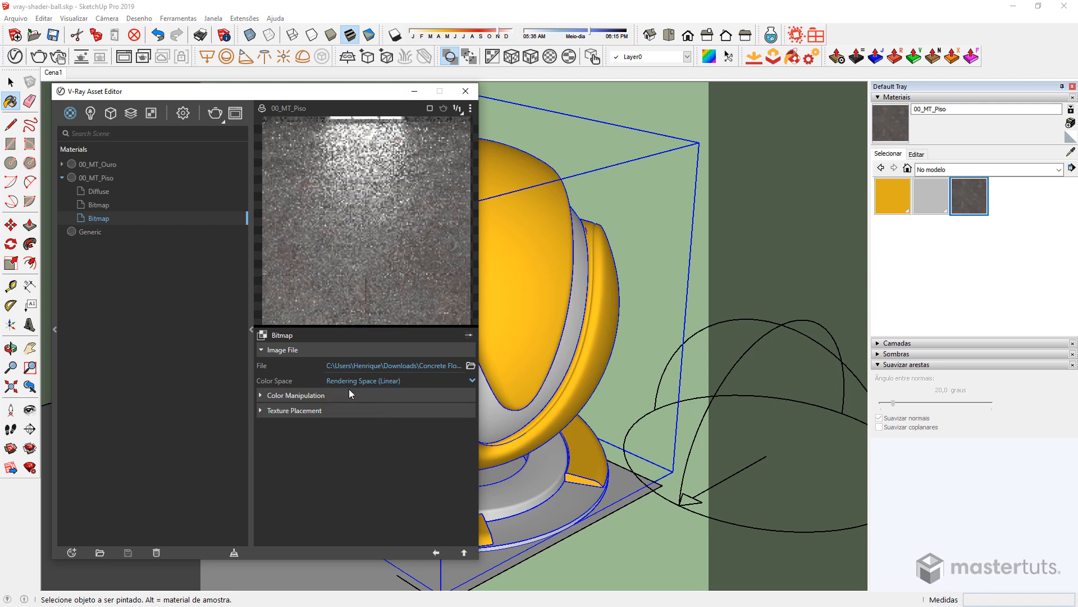
{"action": "left_click", "coordinate": [469, 335]}
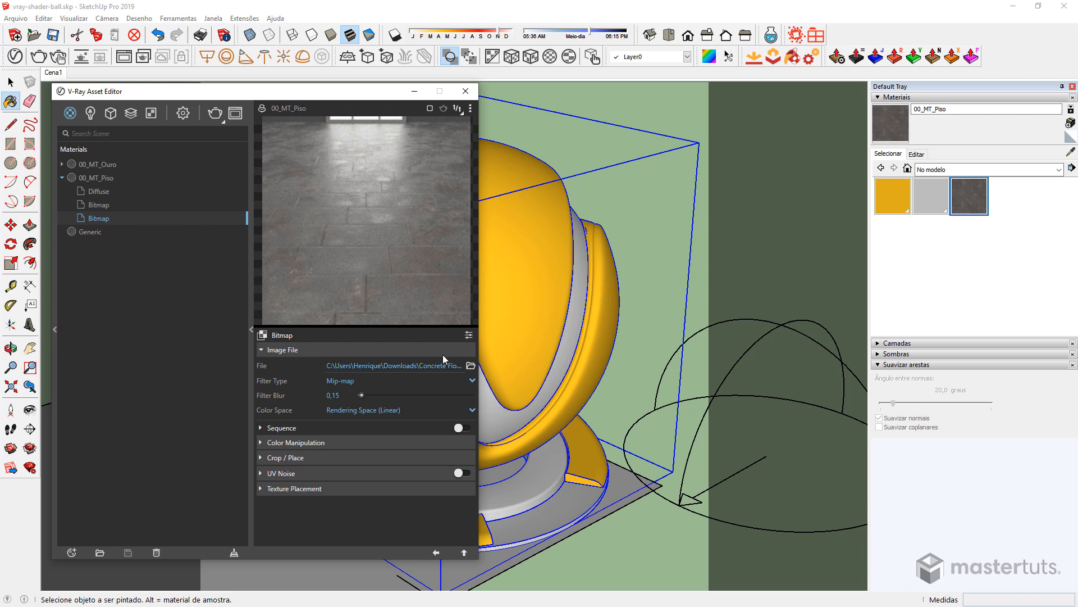
{"action": "left_click", "coordinate": [337, 382]}
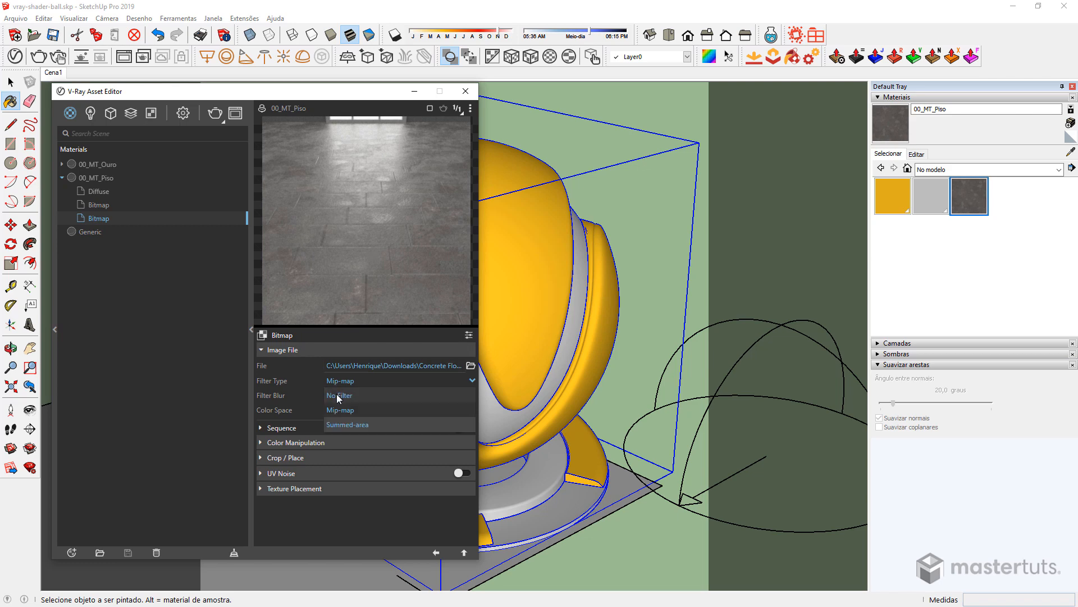
{"action": "left_click", "coordinate": [336, 393]}
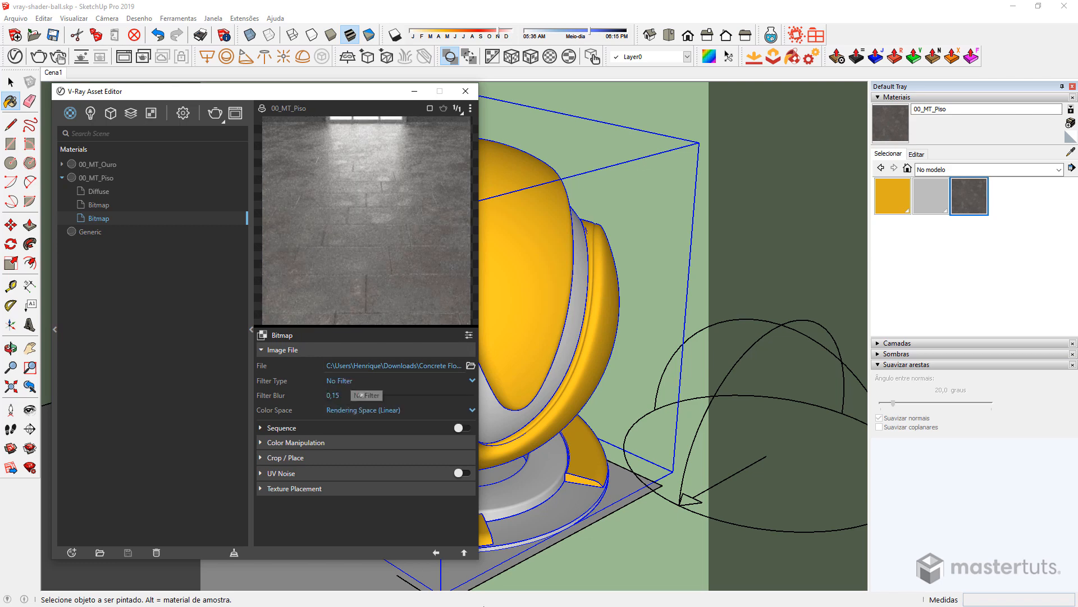
Step: Return to the parameters of 00_MT_Piso and set the Bump / Normal Mapping mode to Normal Map
{"action": "left_click", "coordinate": [436, 553]}
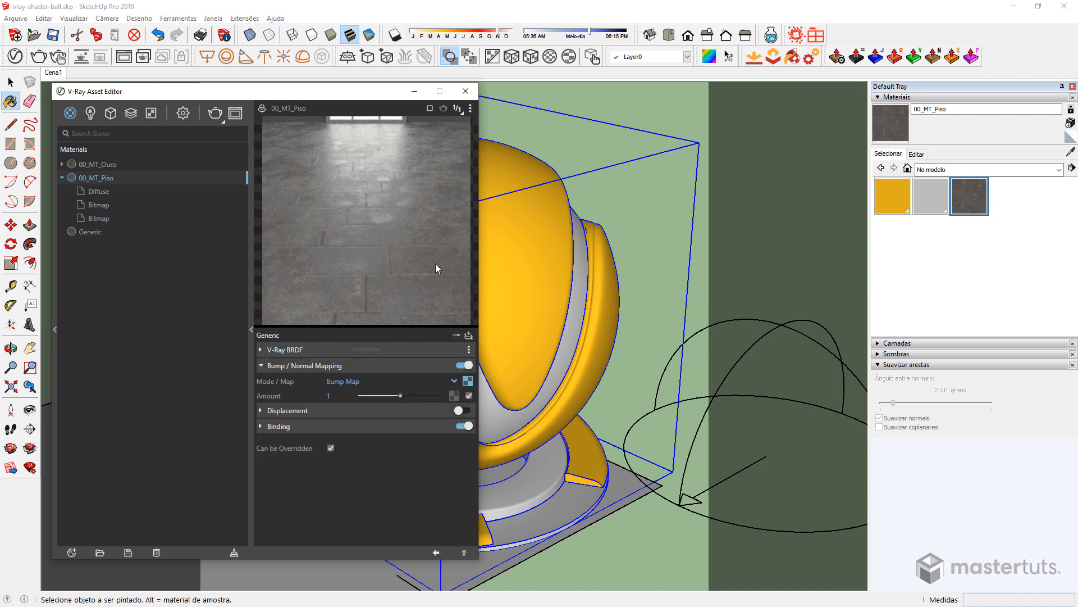
{"action": "left_click", "coordinate": [350, 382]}
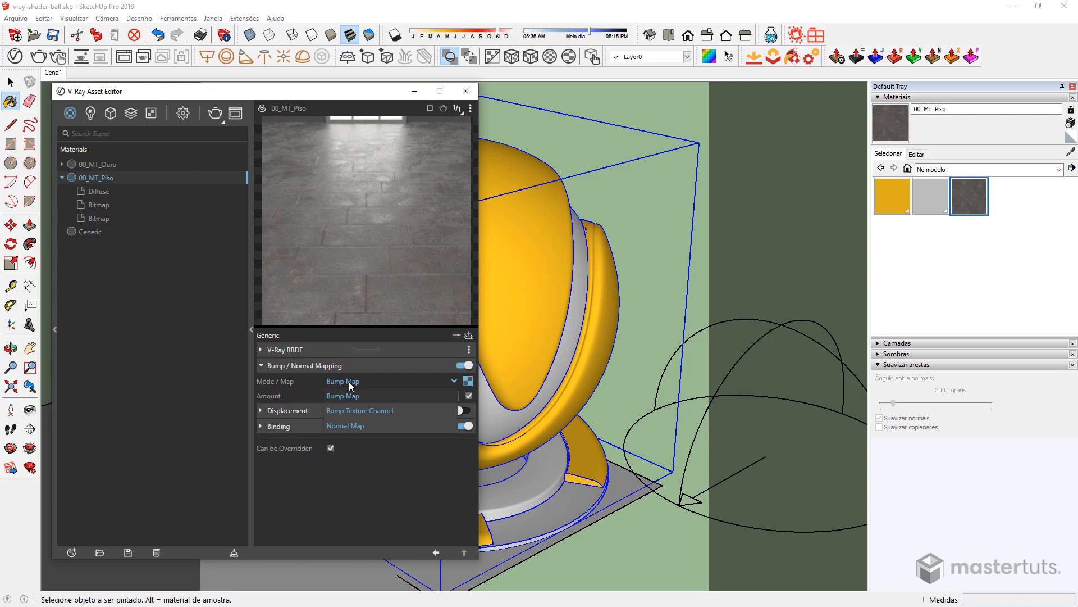
{"action": "left_click", "coordinate": [363, 429]}
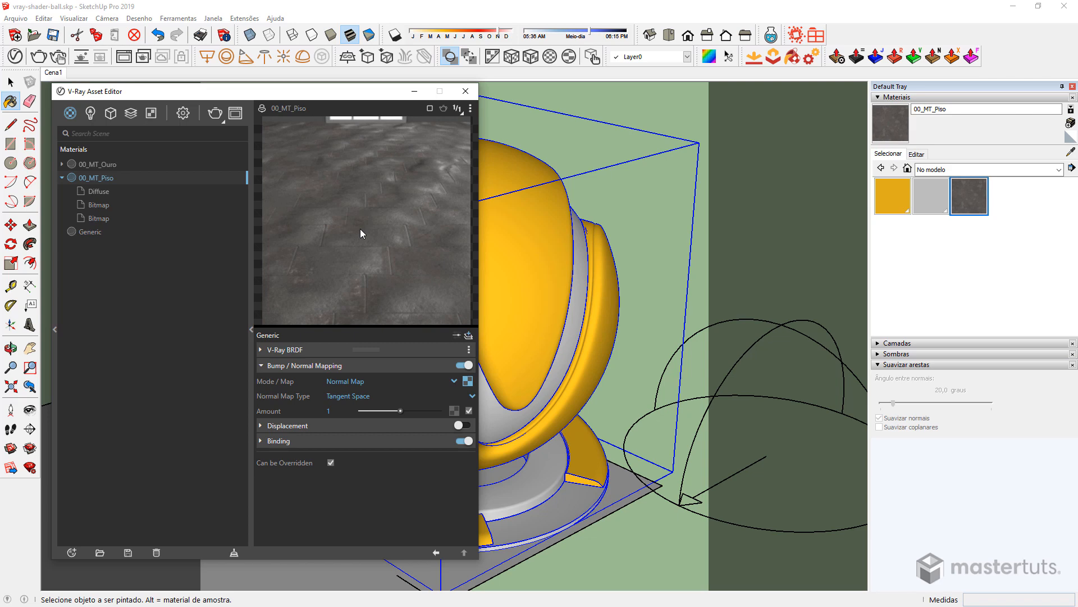
Step: Save the 00_MT_Ouro material as the V-Ray asset file 00_MT_Ouro.vrmat in the Downloads folder
{"action": "left_click", "coordinate": [61, 178]}
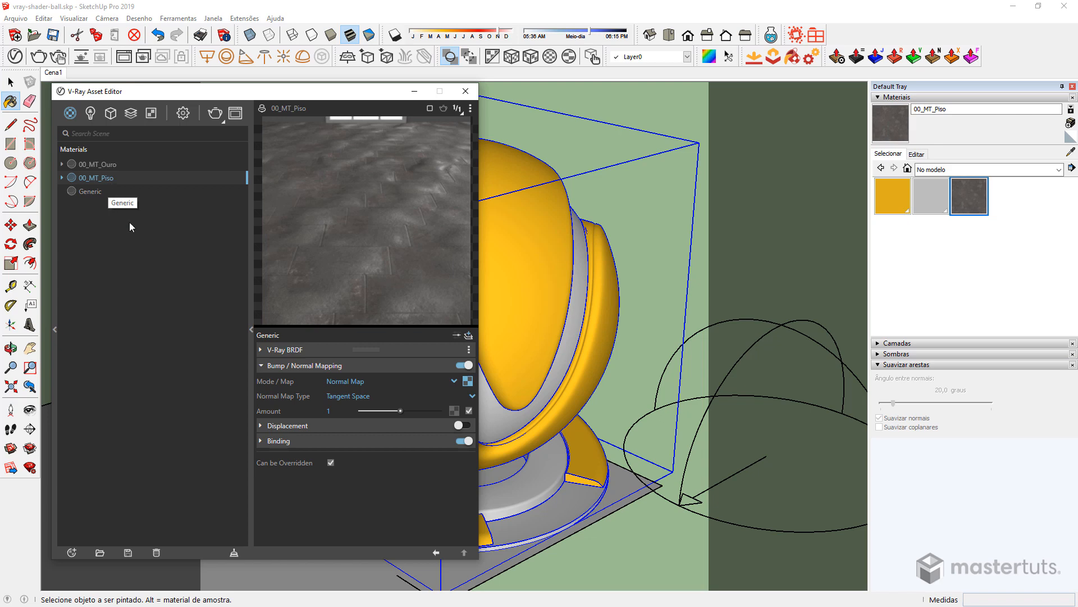
{"action": "left_click", "coordinate": [108, 168]}
{"action": "right_click", "coordinate": [108, 168]}
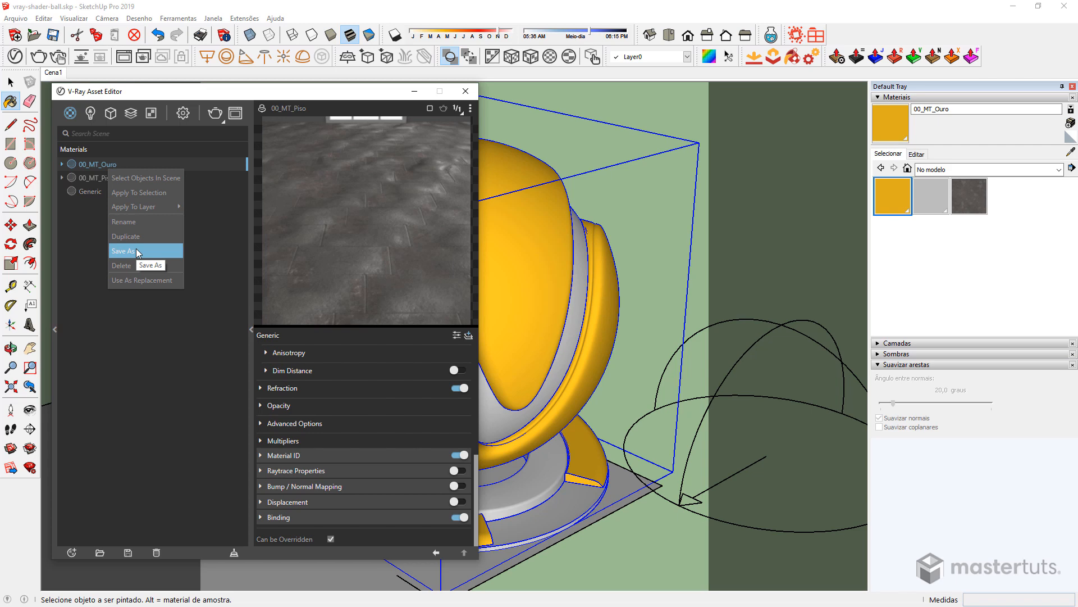
{"action": "left_click", "coordinate": [139, 376]}
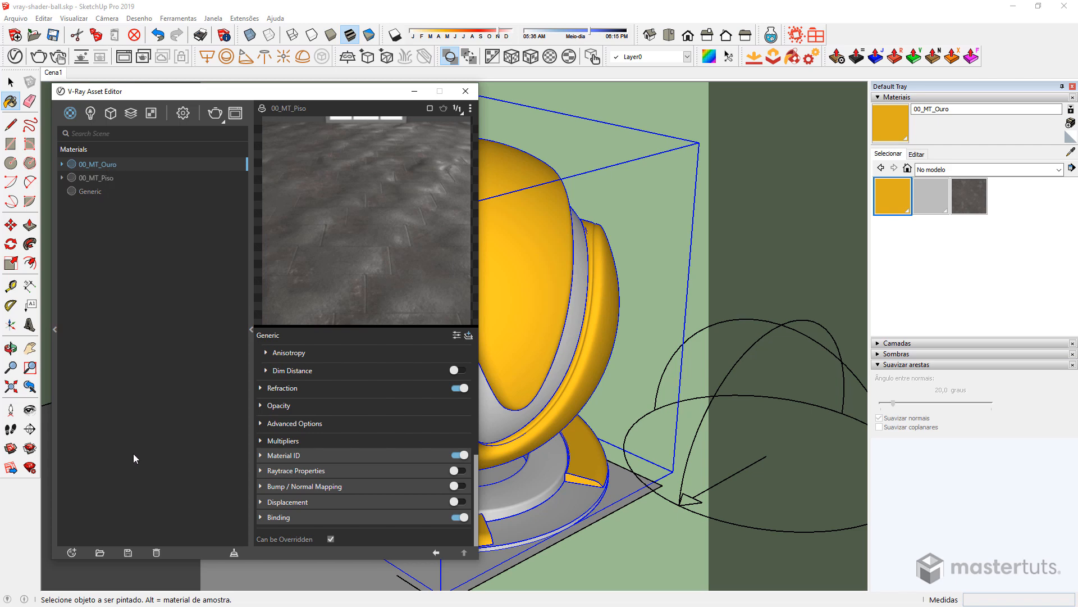
{"action": "left_click", "coordinate": [128, 552]}
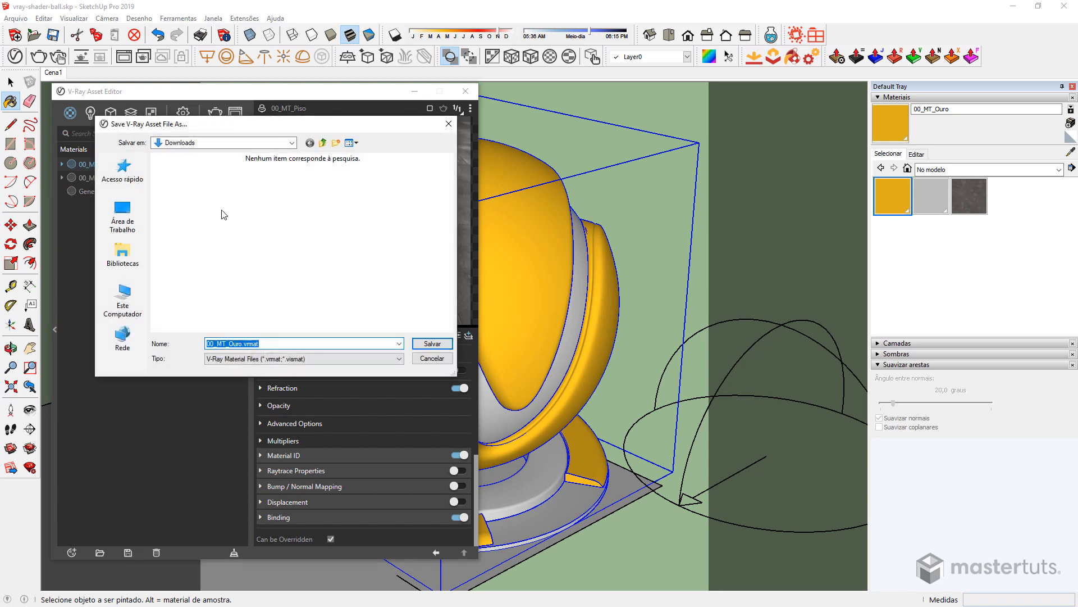
{"action": "left_click", "coordinate": [432, 343]}
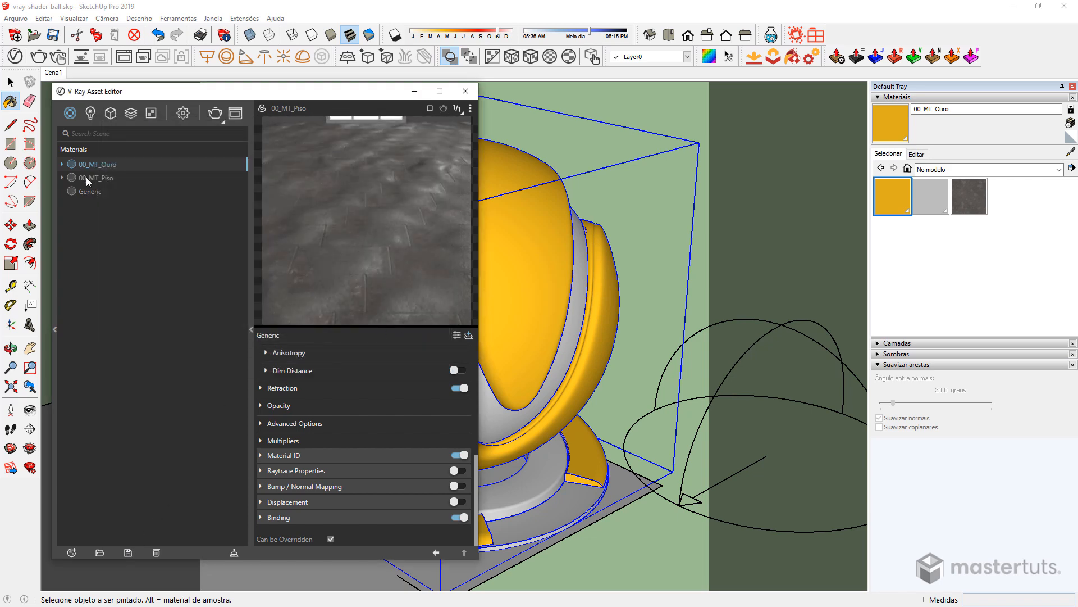
Step: Save the 00_MT_Piso material as the V-Ray asset file 00_MT_Piso.vrmat in the Downloads folder
{"action": "left_click", "coordinate": [86, 177]}
{"action": "right_click", "coordinate": [106, 177]}
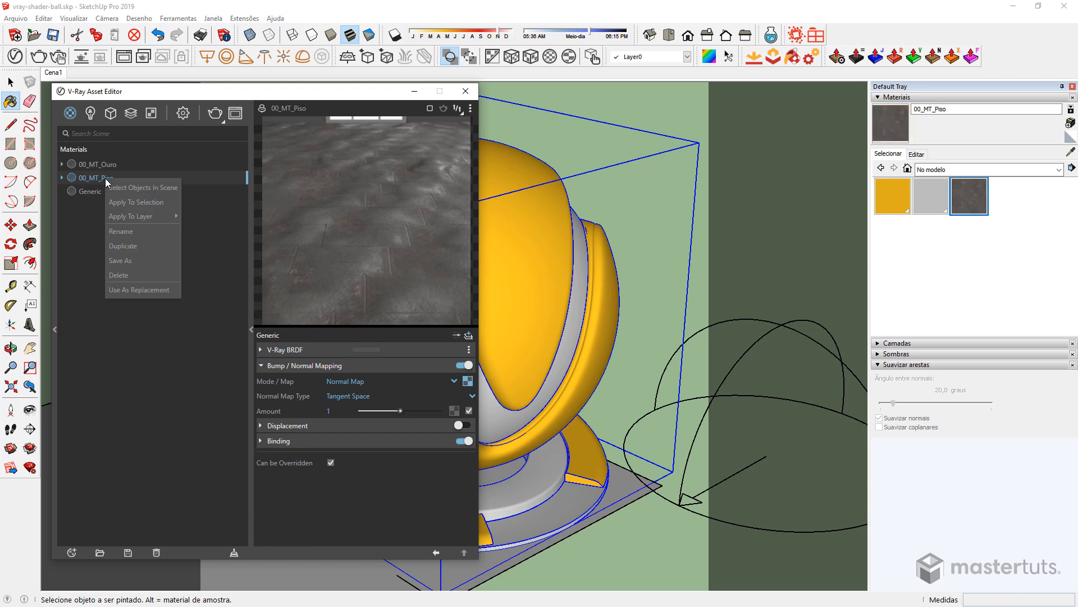
{"action": "left_click", "coordinate": [128, 264]}
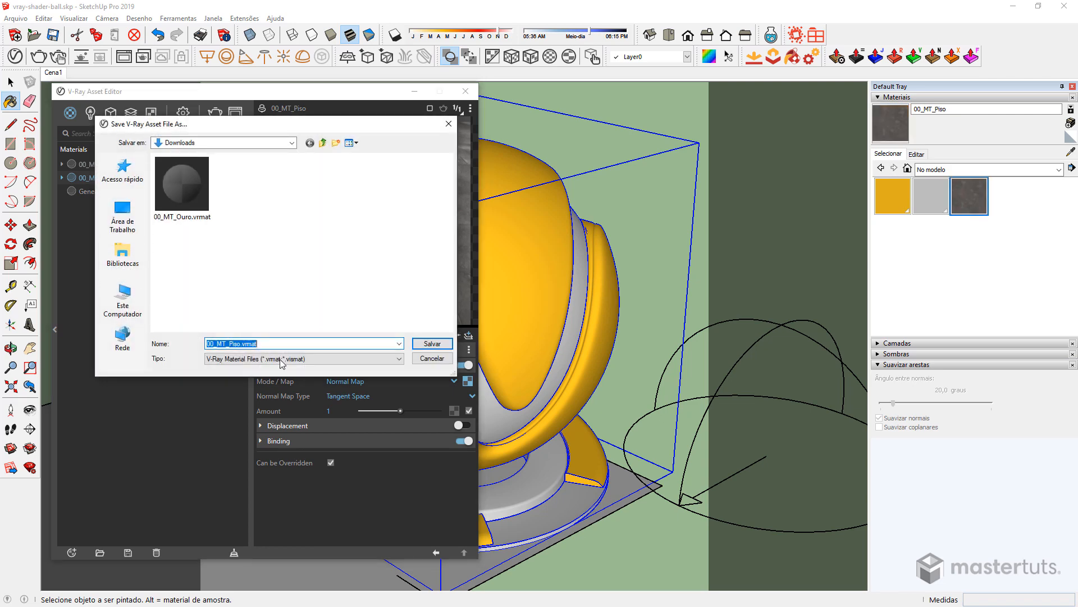
{"action": "left_click", "coordinate": [432, 344]}
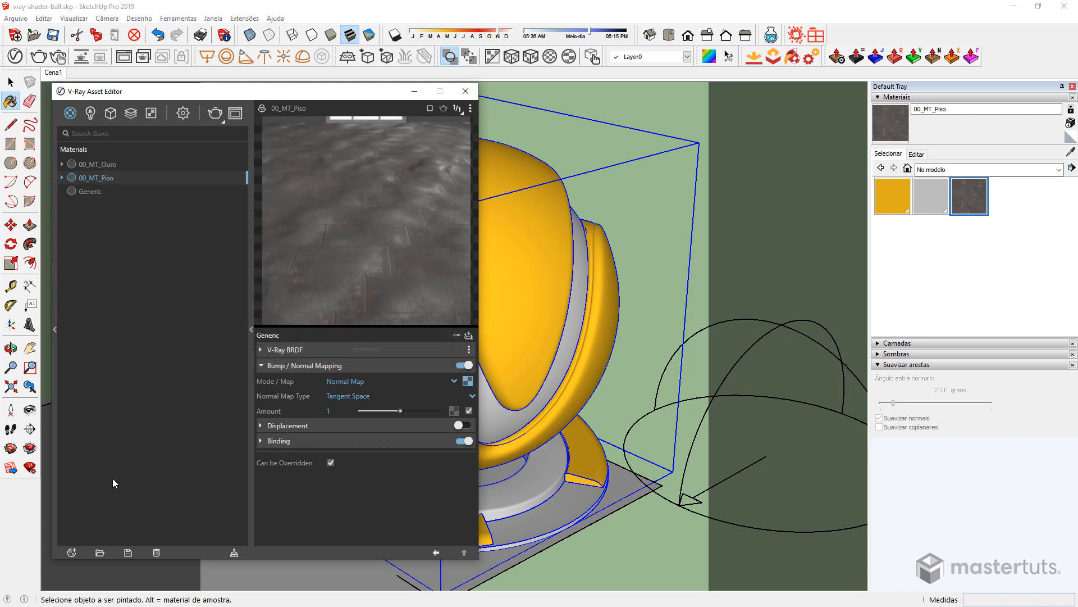
Step: Examine the saved .vrmat files and the maps folder in Downloads using Import Asset File, without importing anything
{"action": "left_click", "coordinate": [100, 553]}
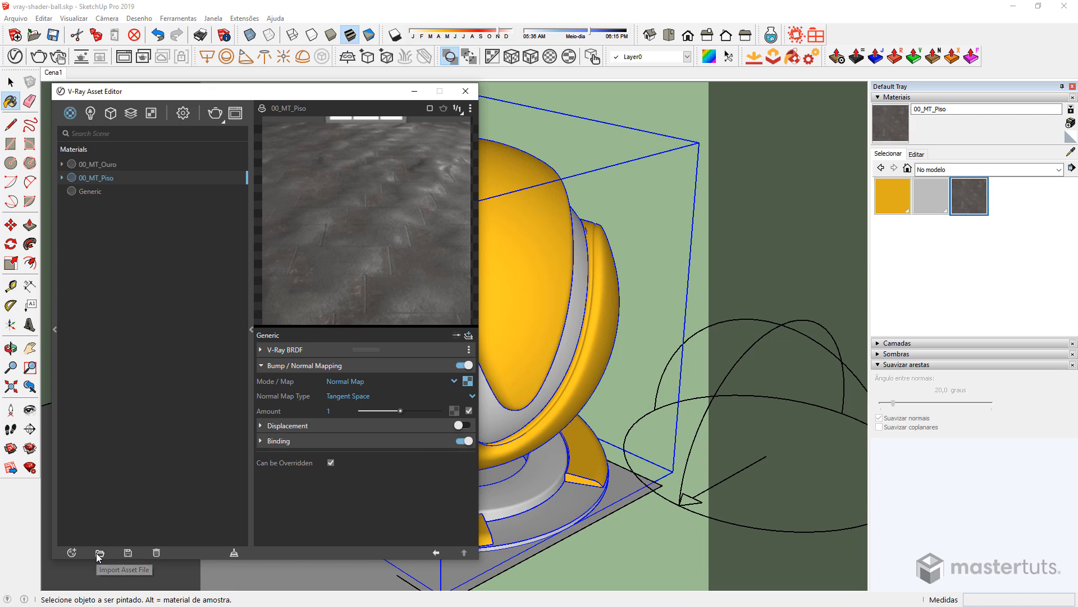
{"action": "left_click", "coordinate": [308, 197]}
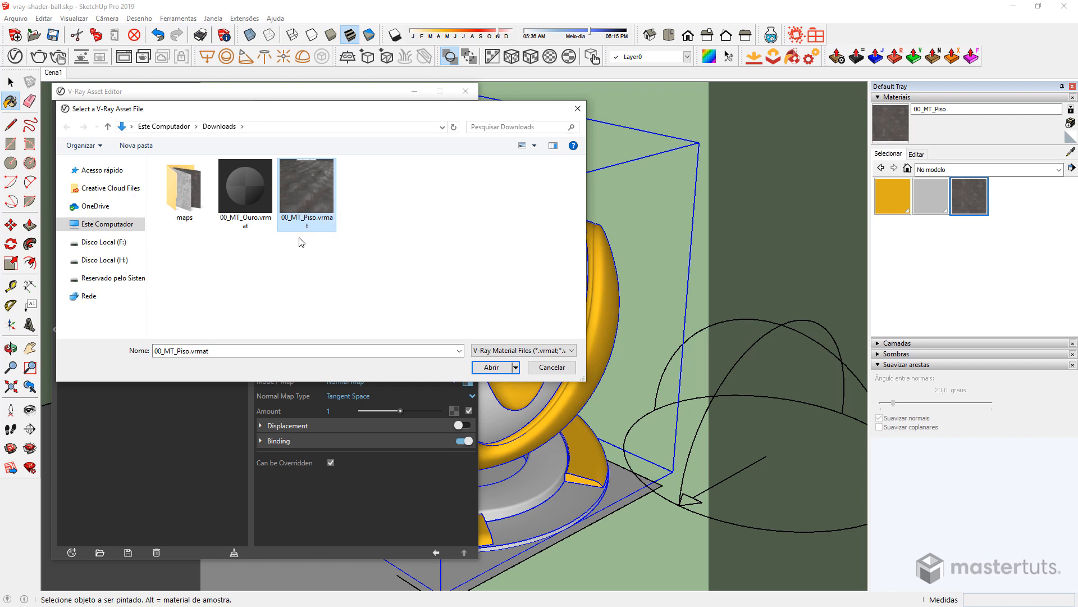
{"action": "left_click", "coordinate": [195, 221]}
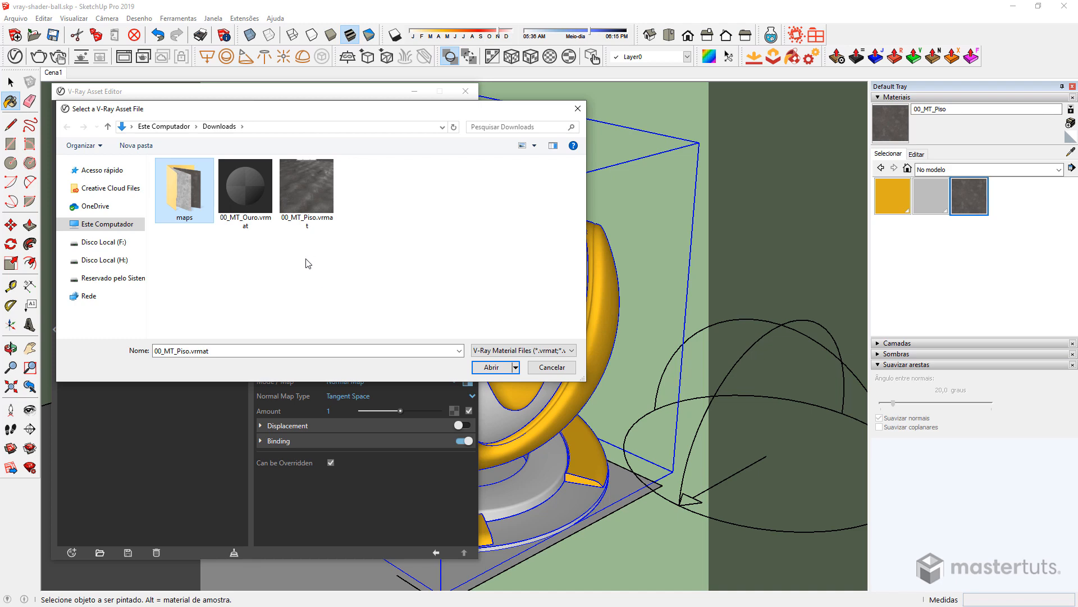
{"action": "left_click", "coordinate": [577, 109]}
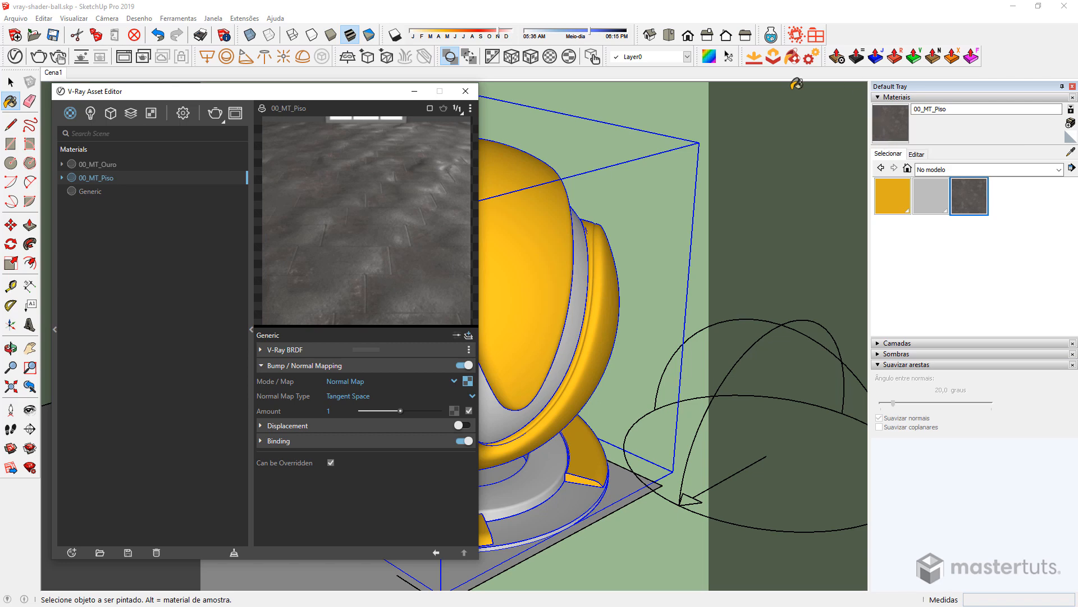
Step: Close the V-Ray Asset Editor and paint the floor plane beneath the shader ball with the 00_MT_Piso material
{"action": "left_click", "coordinate": [465, 91]}
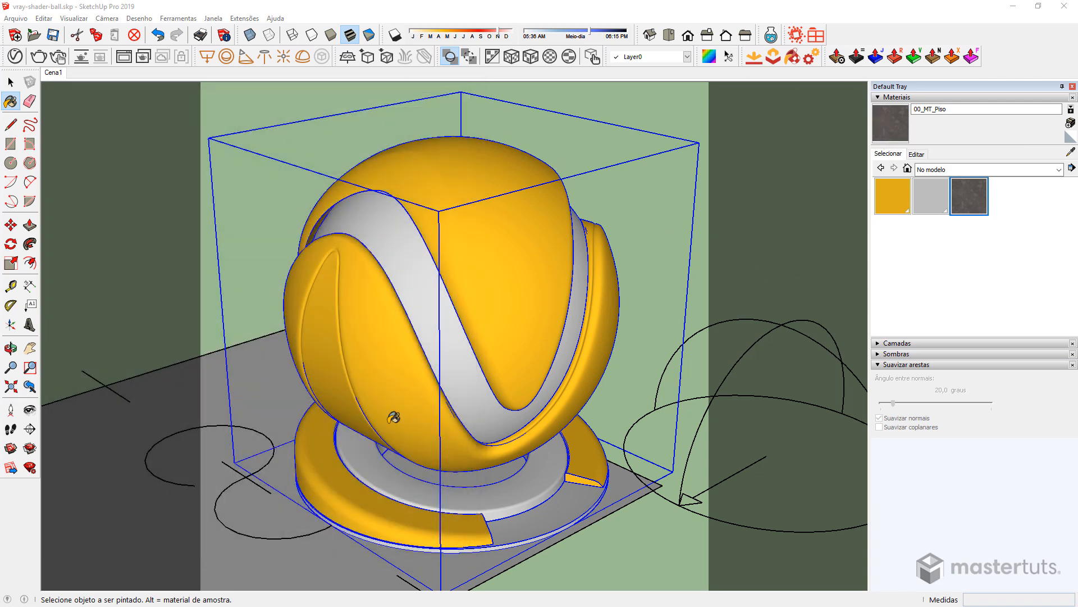
{"action": "left_click", "coordinate": [11, 82]}
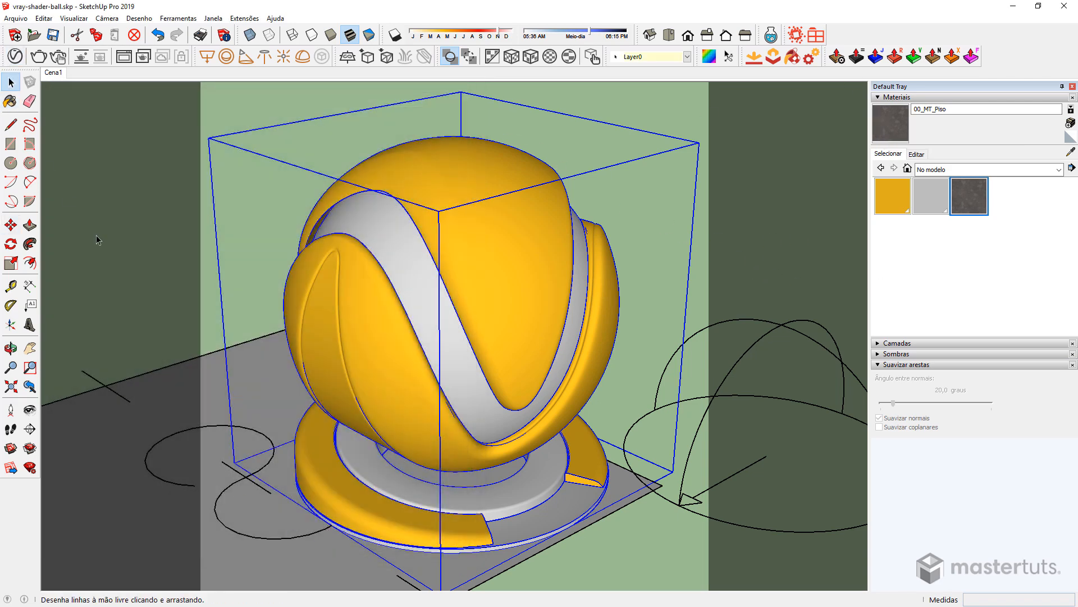
{"action": "left_click", "coordinate": [250, 399]}
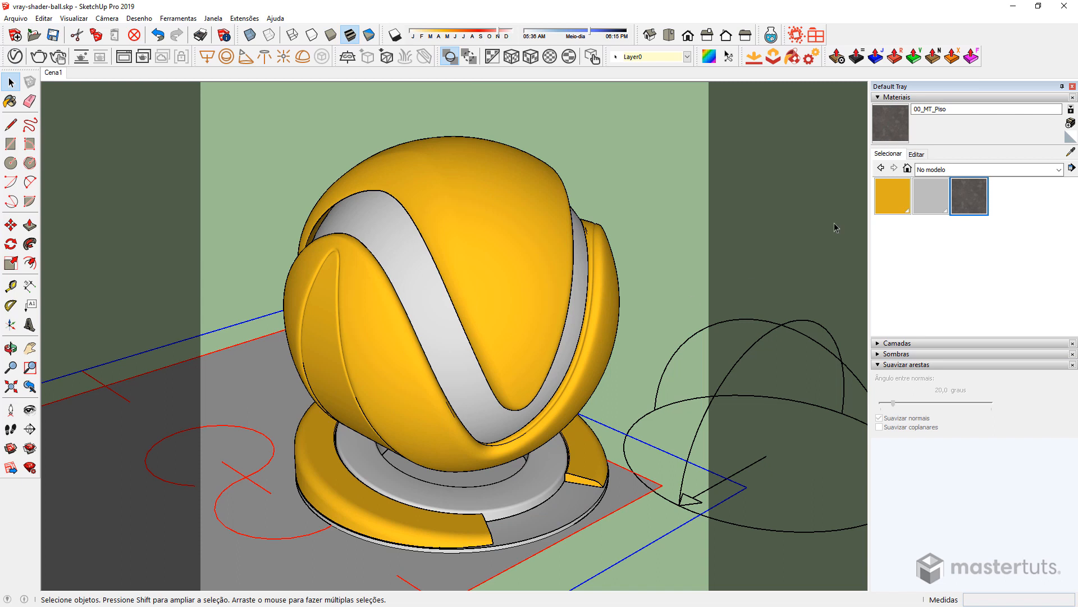
{"action": "left_click", "coordinate": [885, 137]}
{"action": "left_click", "coordinate": [242, 429]}
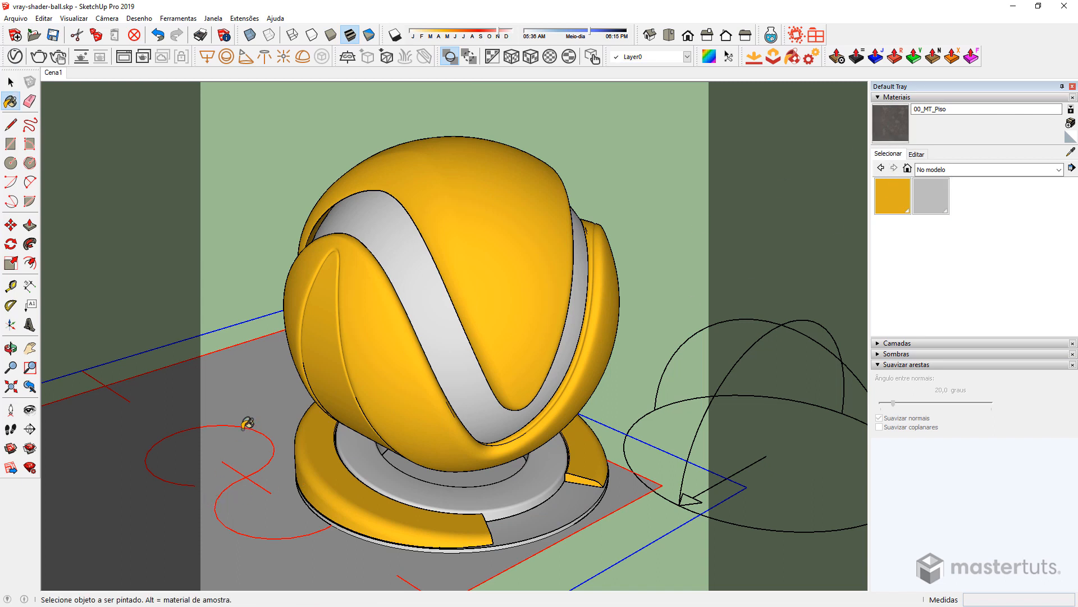